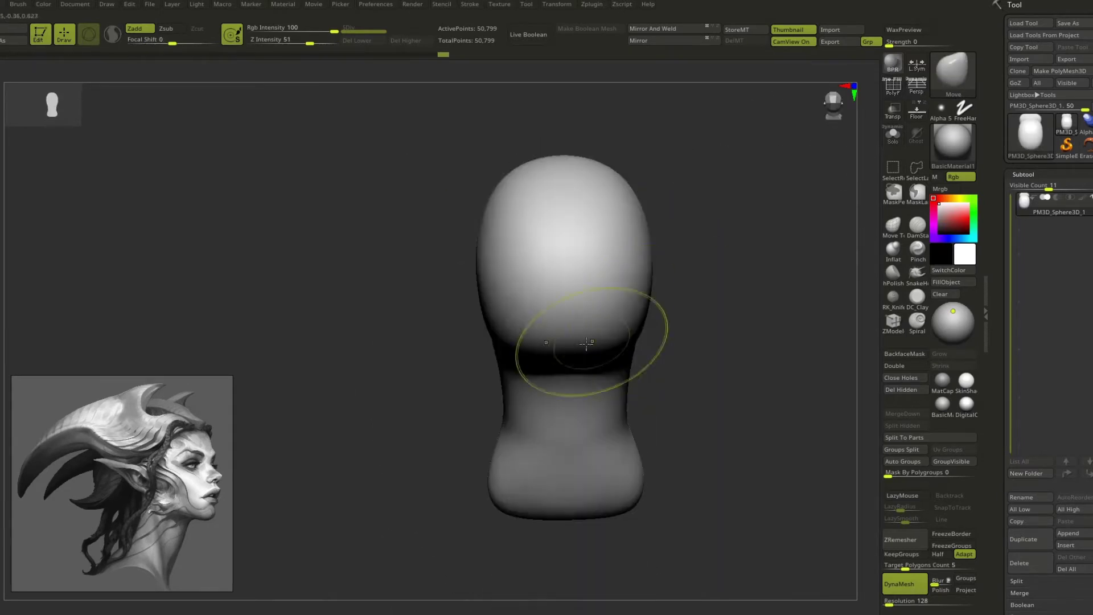
- Check the head's profile and sculpt a brow ridge above the eyes
{"action": "left_click_drag", "start_coordinate": [586, 342], "coordinate": [670, 373]}
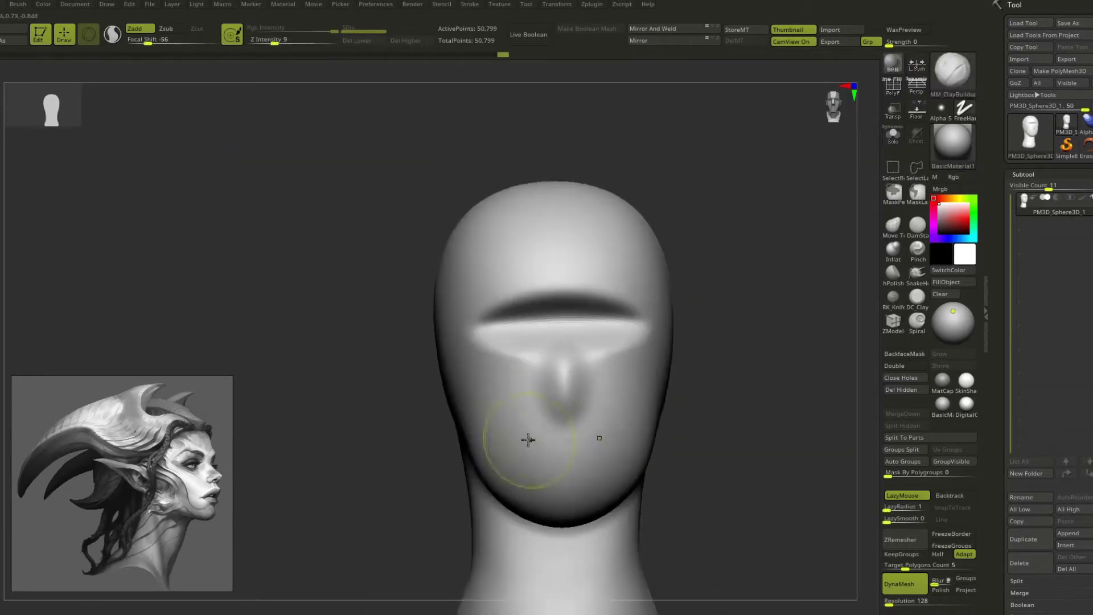
{"action": "left_click_drag", "start_coordinate": [529, 440], "coordinate": [687, 387]}
{"action": "key", "text": "s"}
{"action": "mouse_move", "coordinate": [454, 348]}
{"action": "left_mouse_down"}
{"action": "mouse_move", "coordinate": [674, 371]}
{"action": "mouse_move", "coordinate": [518, 461]}
{"action": "mouse_move", "coordinate": [637, 313]}
{"action": "left_mouse_up"}
- From the side profile, pull the chin and jawline into shape with the Move brush
{"action": "key", "text": "b"}
{"action": "key", "text": "m"}
{"action": "key", "text": "v"}
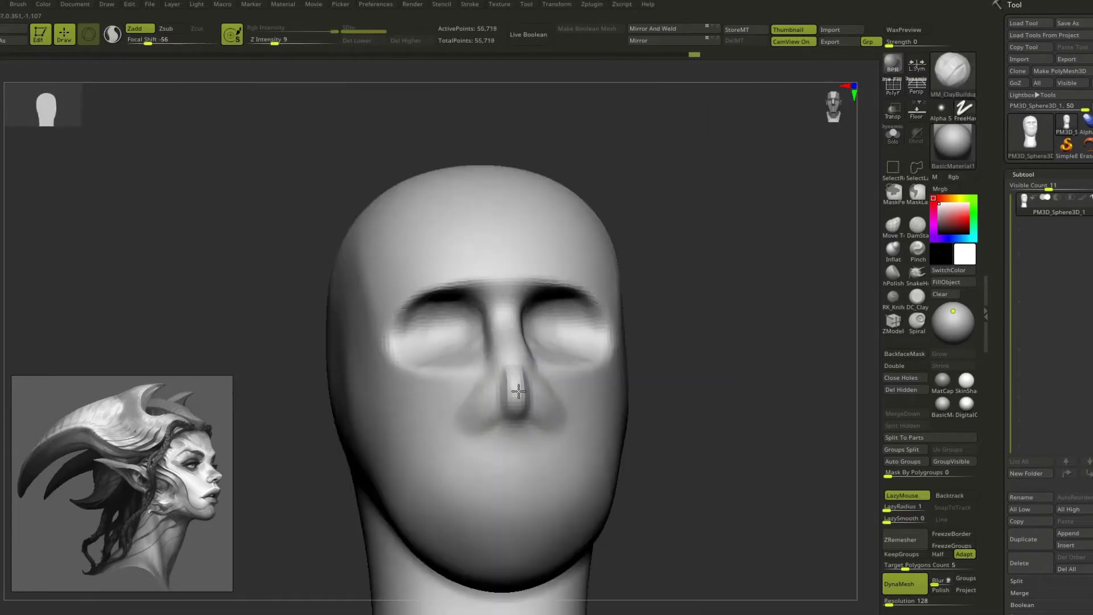
{"action": "mouse_move", "coordinate": [518, 391]}
{"action": "left_mouse_down"}
{"action": "mouse_move", "coordinate": [586, 383]}
{"action": "mouse_move", "coordinate": [574, 403]}
{"action": "mouse_move", "coordinate": [627, 398]}
{"action": "mouse_move", "coordinate": [440, 391]}
{"action": "left_mouse_up"}
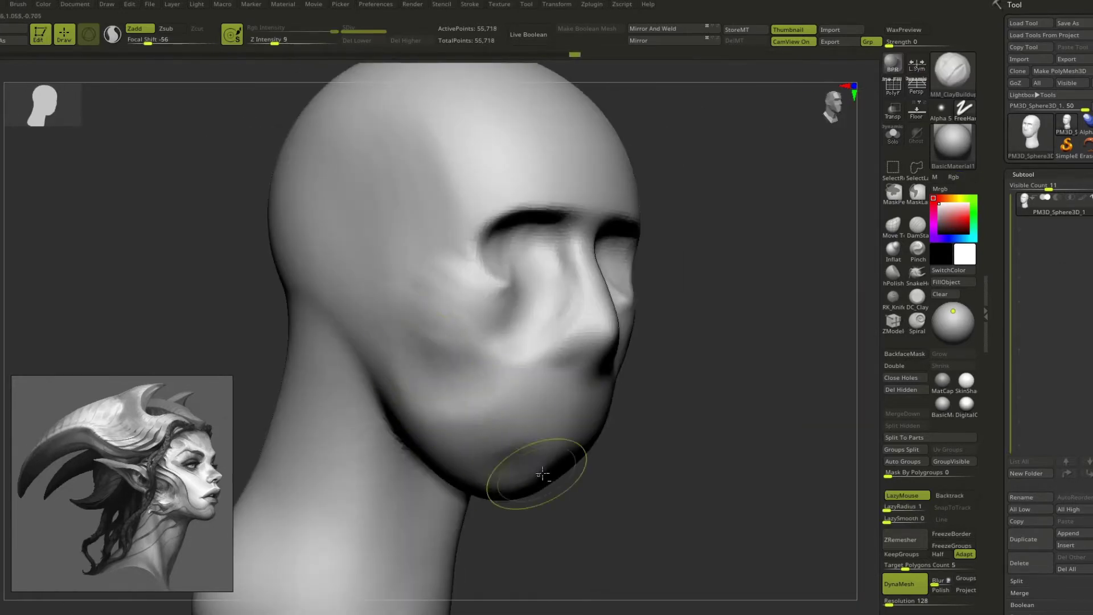
{"action": "mouse_move", "coordinate": [543, 474]}
{"action": "left_mouse_down"}
{"action": "mouse_move", "coordinate": [683, 467]}
{"action": "mouse_move", "coordinate": [566, 200]}
{"action": "left_mouse_up"}
{"action": "key", "text": "b"}
{"action": "key", "text": "m"}
{"action": "key", "text": "v"}
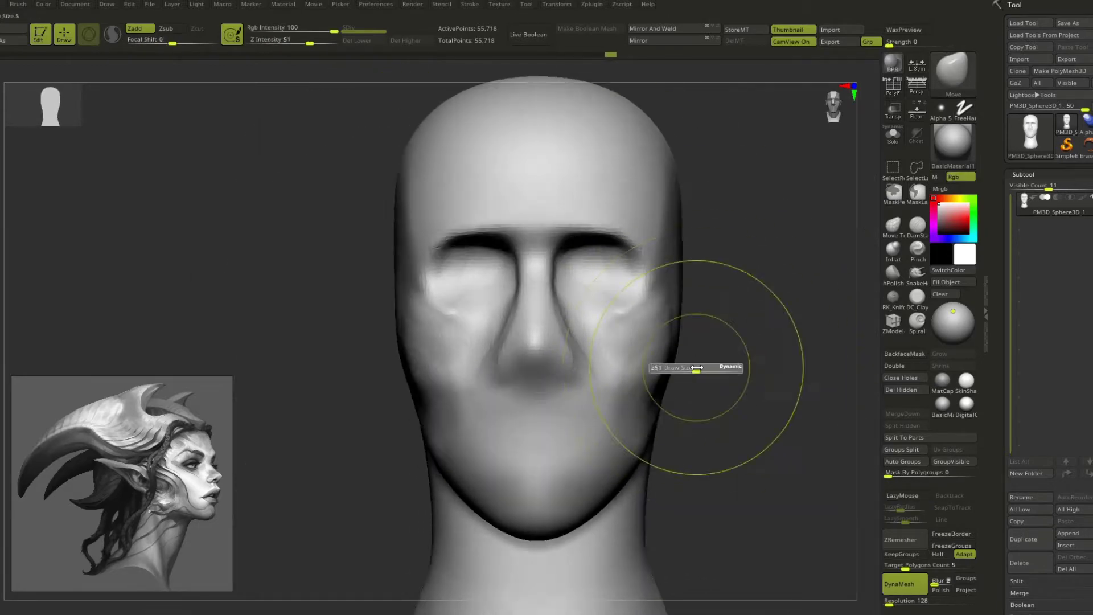
- With the Move brush, pull an ear from the side of the head and stretch it to a long point
{"action": "mouse_move", "coordinate": [695, 366]}
{"action": "left_mouse_down"}
{"action": "mouse_move", "coordinate": [626, 398]}
{"action": "mouse_move", "coordinate": [541, 464]}
{"action": "mouse_move", "coordinate": [588, 268]}
{"action": "mouse_move", "coordinate": [578, 256]}
{"action": "mouse_move", "coordinate": [500, 310]}
{"action": "mouse_move", "coordinate": [659, 281]}
{"action": "mouse_move", "coordinate": [711, 295]}
{"action": "mouse_move", "coordinate": [659, 257]}
{"action": "mouse_move", "coordinate": [578, 434]}
{"action": "mouse_move", "coordinate": [645, 245]}
{"action": "mouse_move", "coordinate": [522, 334]}
{"action": "mouse_move", "coordinate": [676, 291]}
{"action": "mouse_move", "coordinate": [676, 281]}
{"action": "left_mouse_up"}
{"action": "key", "text": "b"}
{"action": "key", "text": "m"}
{"action": "key", "text": "v"}
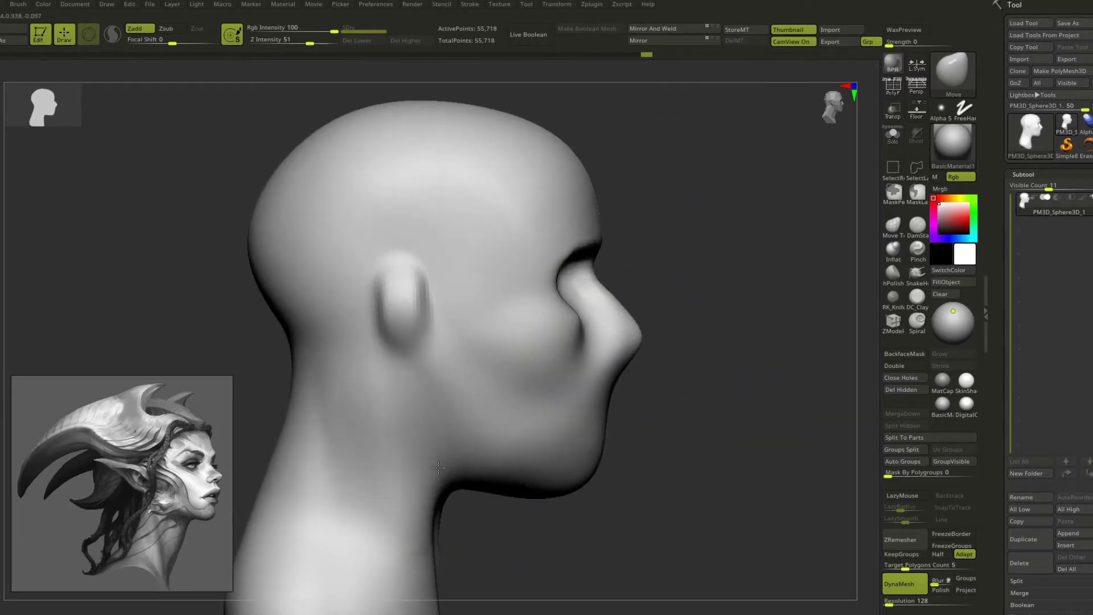
{"action": "mouse_move", "coordinate": [438, 468]}
{"action": "left_mouse_down"}
{"action": "mouse_move", "coordinate": [505, 330]}
{"action": "mouse_move", "coordinate": [678, 293]}
{"action": "mouse_move", "coordinate": [651, 366]}
{"action": "mouse_move", "coordinate": [678, 308]}
{"action": "mouse_move", "coordinate": [533, 288]}
{"action": "left_mouse_up"}
{"action": "mouse_move", "coordinate": [644, 341]}
{"action": "left_mouse_down"}
{"action": "mouse_move", "coordinate": [606, 371]}
{"action": "mouse_move", "coordinate": [566, 354]}
{"action": "mouse_move", "coordinate": [664, 384]}
{"action": "left_mouse_up"}
{"action": "key", "text": "s"}
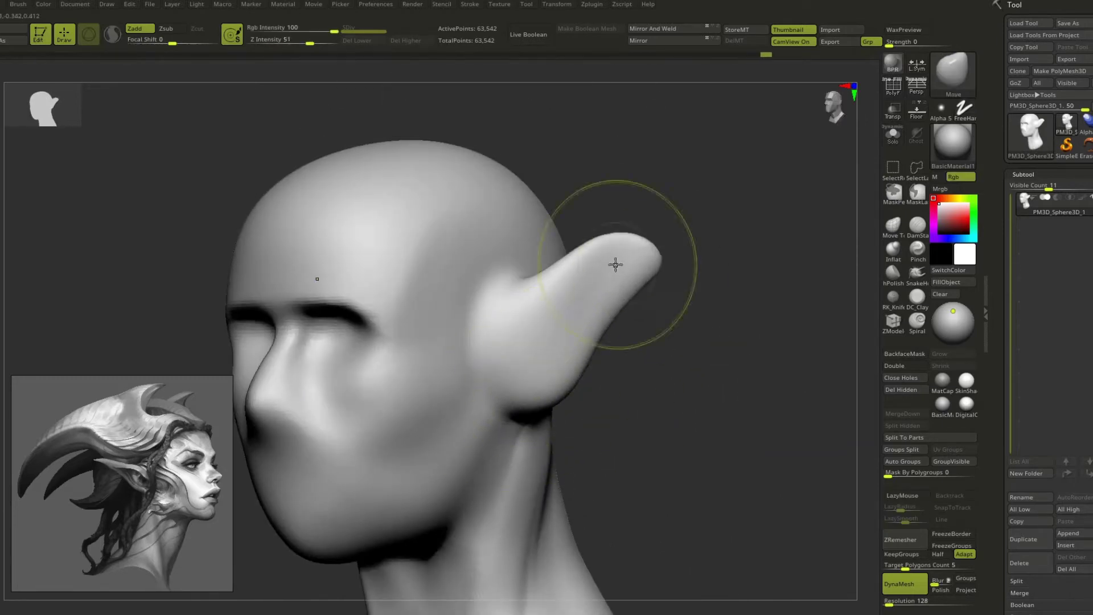
{"action": "mouse_move", "coordinate": [706, 296]}
{"action": "left_mouse_down"}
{"action": "mouse_move", "coordinate": [488, 432]}
{"action": "mouse_move", "coordinate": [677, 340]}
{"action": "left_mouse_up"}
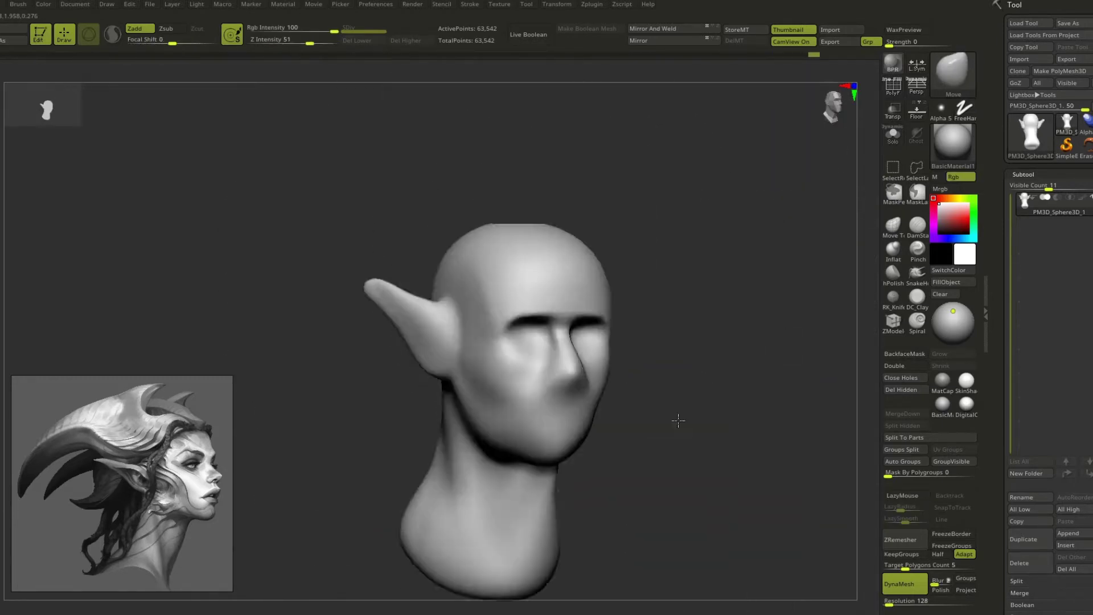
- Smooth the forehead and eye area, then push the mouth and chin profile with Move
{"action": "left_click_drag", "start_coordinate": [536, 317], "coordinate": [626, 277]}
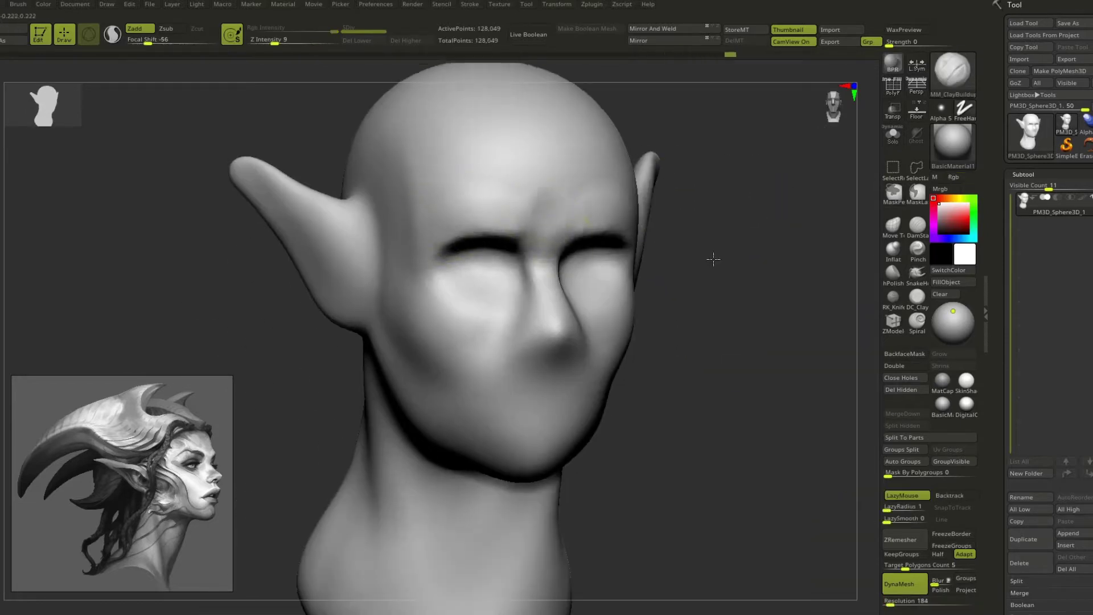
{"action": "mouse_move", "coordinate": [714, 259]}
{"action": "left_mouse_down"}
{"action": "mouse_move", "coordinate": [552, 239]}
{"action": "mouse_move", "coordinate": [781, 231]}
{"action": "left_mouse_up"}
{"action": "left_click_drag", "start_coordinate": [593, 285], "coordinate": [590, 275]}
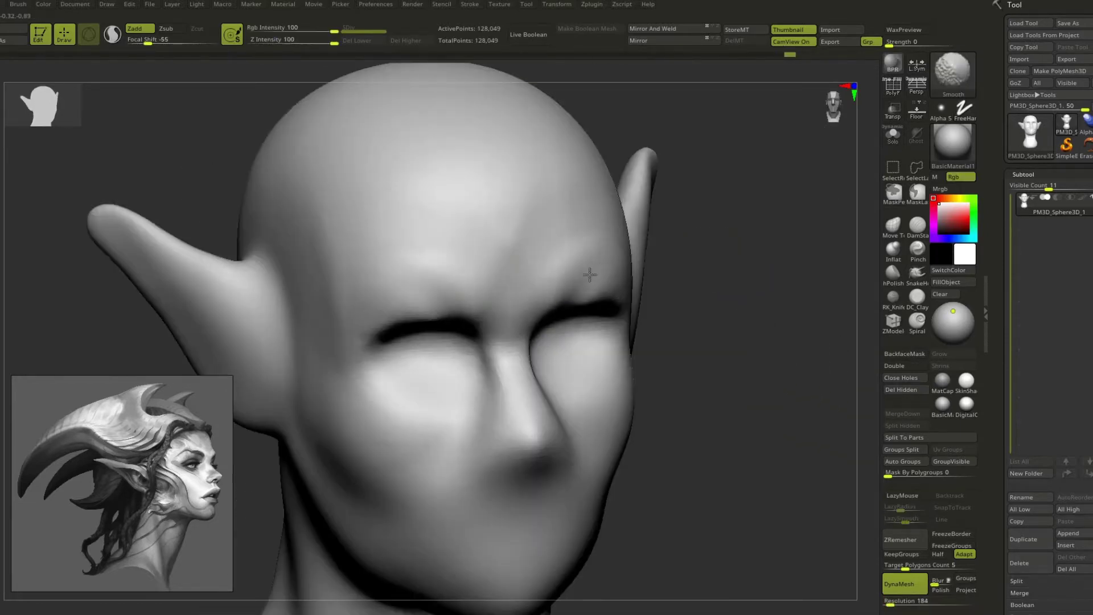
{"action": "key", "text": "b"}
{"action": "key", "text": "m"}
{"action": "key", "text": "v"}
{"action": "mouse_move", "coordinate": [365, 287]}
{"action": "left_mouse_down"}
{"action": "mouse_move", "coordinate": [634, 300]}
{"action": "mouse_move", "coordinate": [649, 419]}
{"action": "left_mouse_up"}
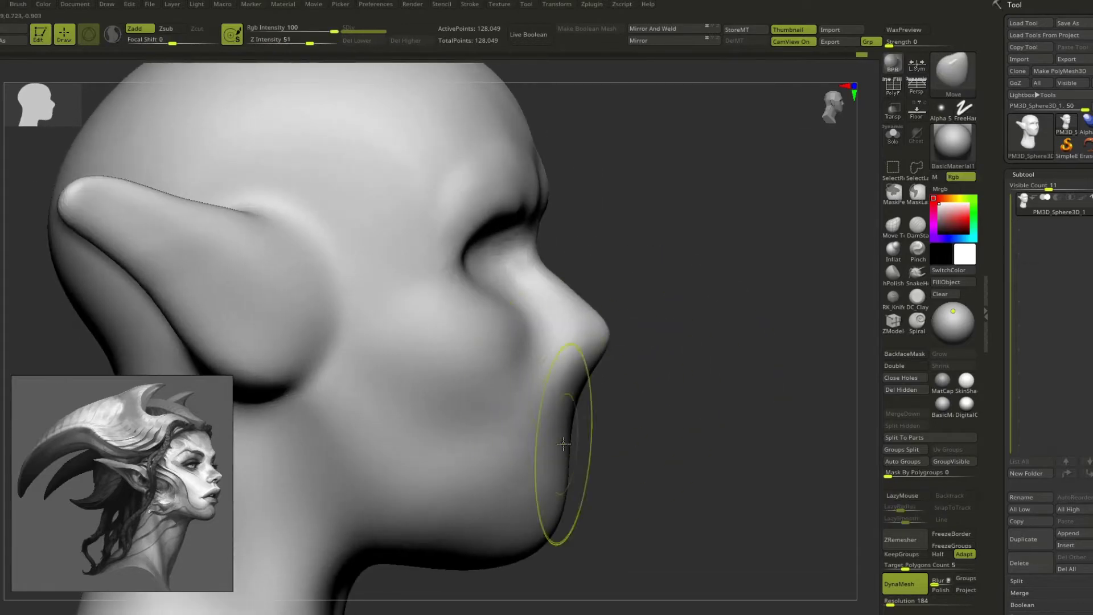
{"action": "mouse_move", "coordinate": [562, 415]}
{"action": "left_mouse_down", "text": "alt"}
{"action": "mouse_move", "coordinate": [480, 391]}
{"action": "mouse_move", "coordinate": [737, 200]}
{"action": "mouse_move", "coordinate": [645, 415]}
{"action": "mouse_move", "coordinate": [733, 386]}
{"action": "mouse_move", "coordinate": [692, 325]}
{"action": "mouse_move", "coordinate": [498, 371]}
{"action": "mouse_move", "coordinate": [468, 293]}
{"action": "mouse_move", "coordinate": [568, 305]}
{"action": "mouse_move", "coordinate": [469, 301]}
{"action": "mouse_move", "coordinate": [638, 232]}
{"action": "mouse_move", "coordinate": [513, 366]}
{"action": "mouse_move", "coordinate": [721, 229]}
{"action": "mouse_move", "coordinate": [570, 391]}
{"action": "left_mouse_up", "text": "alt"}
- Shape the nose tip with a resized ClayBuildup brush
{"action": "key", "text": "b"}
{"action": "key", "text": "d"}
{"action": "key", "text": "s"}
{"action": "key", "text": "b"}
{"action": "key", "text": "c"}
{"action": "key", "text": "b"}
{"action": "key", "text": "s"}
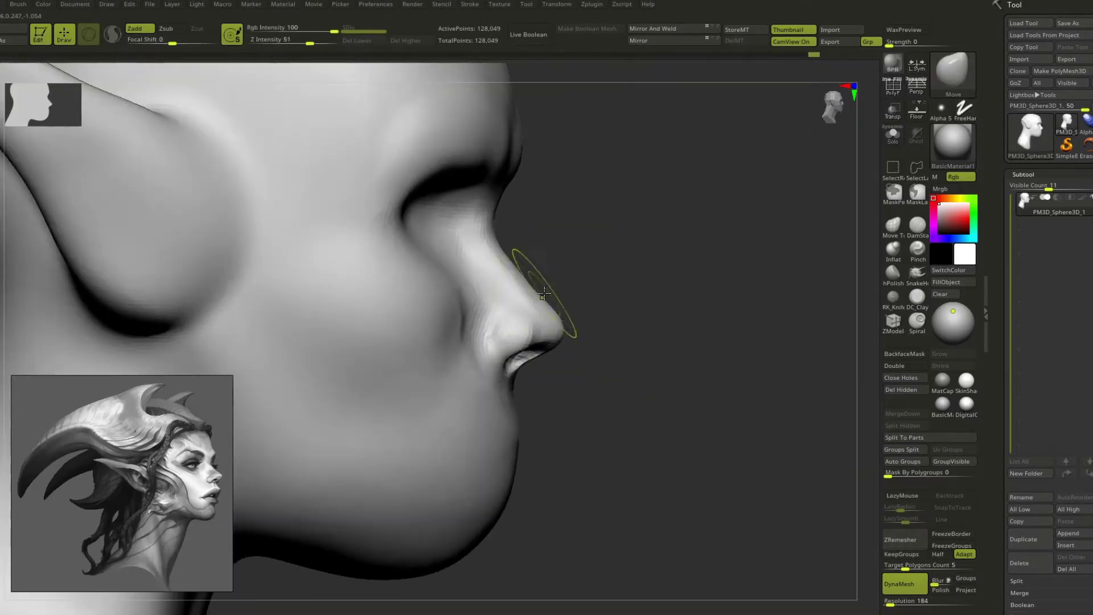
{"action": "mouse_move", "coordinate": [551, 334]}
{"action": "left_mouse_down"}
{"action": "mouse_move", "coordinate": [577, 293]}
{"action": "mouse_move", "coordinate": [688, 315]}
{"action": "mouse_move", "coordinate": [728, 359]}
{"action": "mouse_move", "coordinate": [705, 415]}
{"action": "mouse_move", "coordinate": [520, 371]}
{"action": "mouse_move", "coordinate": [633, 357]}
{"action": "mouse_move", "coordinate": [581, 361]}
{"action": "mouse_move", "coordinate": [571, 285]}
{"action": "mouse_move", "coordinate": [500, 381]}
{"action": "mouse_move", "coordinate": [686, 403]}
{"action": "mouse_move", "coordinate": [579, 323]}
{"action": "mouse_move", "coordinate": [641, 396]}
{"action": "left_mouse_up"}
{"action": "key", "text": "s"}
- Build up the upper and lower lips with ClayBuildup from a close side view
{"action": "key", "text": "b"}
{"action": "key", "text": "d"}
{"action": "key", "text": "s"}
{"action": "mouse_move", "coordinate": [537, 323]}
{"action": "left_mouse_down"}
{"action": "mouse_move", "coordinate": [515, 361]}
{"action": "mouse_move", "coordinate": [571, 411]}
{"action": "mouse_move", "coordinate": [686, 351]}
{"action": "left_mouse_up"}
{"action": "key", "text": "b"}
{"action": "key", "text": "c"}
{"action": "key", "text": "b"}
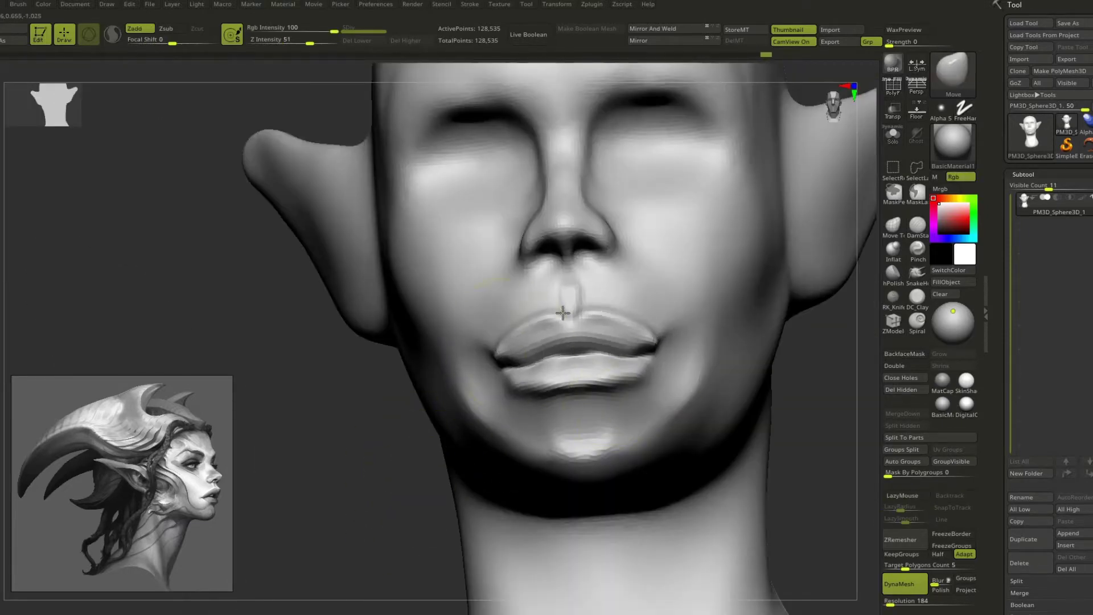
{"action": "mouse_move", "coordinate": [562, 313]}
{"action": "left_mouse_down"}
{"action": "mouse_move", "coordinate": [638, 342]}
{"action": "mouse_move", "coordinate": [716, 398]}
{"action": "mouse_move", "coordinate": [593, 344]}
{"action": "mouse_move", "coordinate": [732, 306]}
{"action": "left_mouse_up"}
{"action": "key", "text": "b"}
- Refine the profile between nose and lips, then review it from several side angles
{"action": "key", "text": "m"}
{"action": "key", "text": "m"}
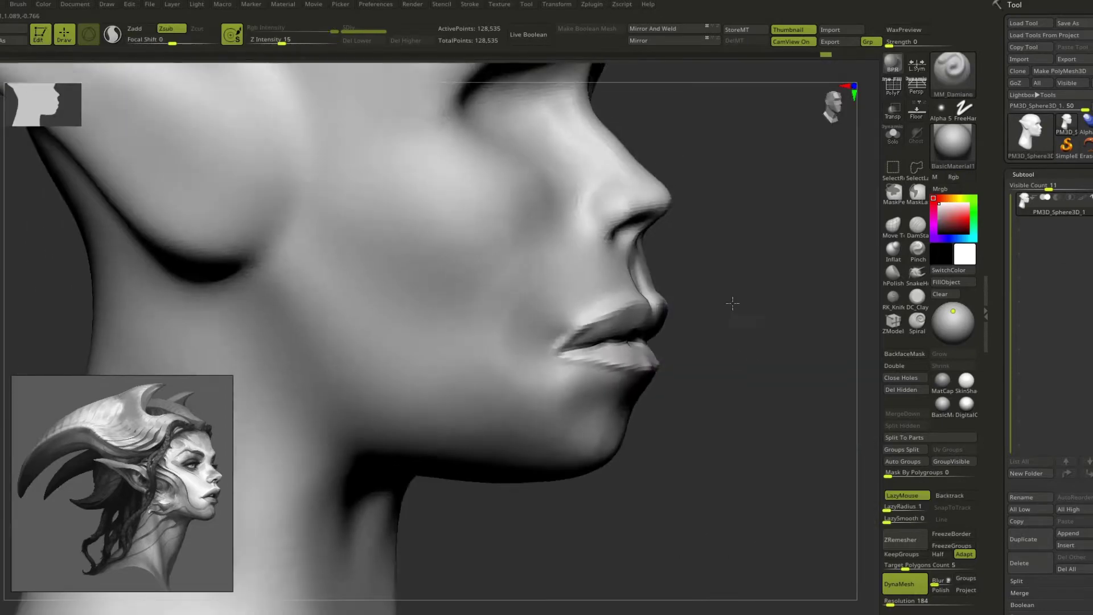
{"action": "key", "text": "ctrl"}
{"action": "left_click_drag", "start_coordinate": [618, 293], "coordinate": [659, 464]}
{"action": "key", "text": "u"}
{"action": "left_click", "coordinate": [641, 433]}
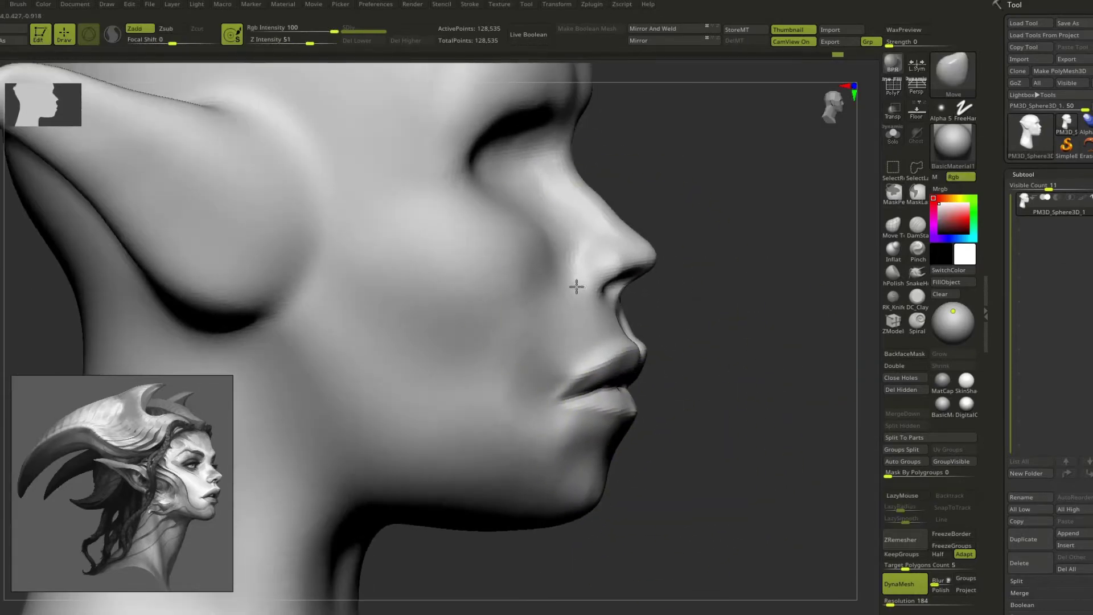
{"action": "mouse_move", "coordinate": [576, 286]}
{"action": "left_mouse_down"}
{"action": "mouse_move", "coordinate": [550, 350]}
{"action": "mouse_move", "coordinate": [728, 505]}
{"action": "mouse_move", "coordinate": [767, 373]}
{"action": "left_mouse_up"}
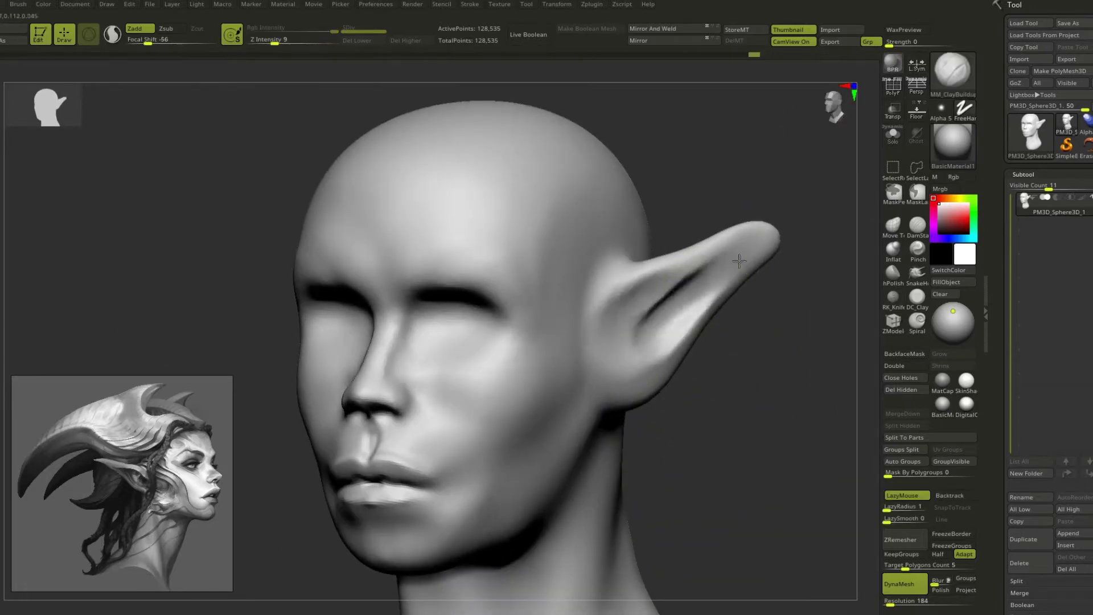
{"action": "mouse_move", "coordinate": [739, 260]}
{"action": "left_mouse_down"}
{"action": "mouse_move", "coordinate": [678, 344]}
{"action": "mouse_move", "coordinate": [671, 288]}
{"action": "mouse_move", "coordinate": [543, 348]}
{"action": "mouse_move", "coordinate": [520, 390]}
{"action": "mouse_move", "coordinate": [578, 391]}
{"action": "mouse_move", "coordinate": [527, 359]}
{"action": "mouse_move", "coordinate": [688, 405]}
{"action": "mouse_move", "coordinate": [737, 368]}
{"action": "left_mouse_up"}
{"action": "left_click_drag", "start_coordinate": [538, 304], "coordinate": [653, 364]}
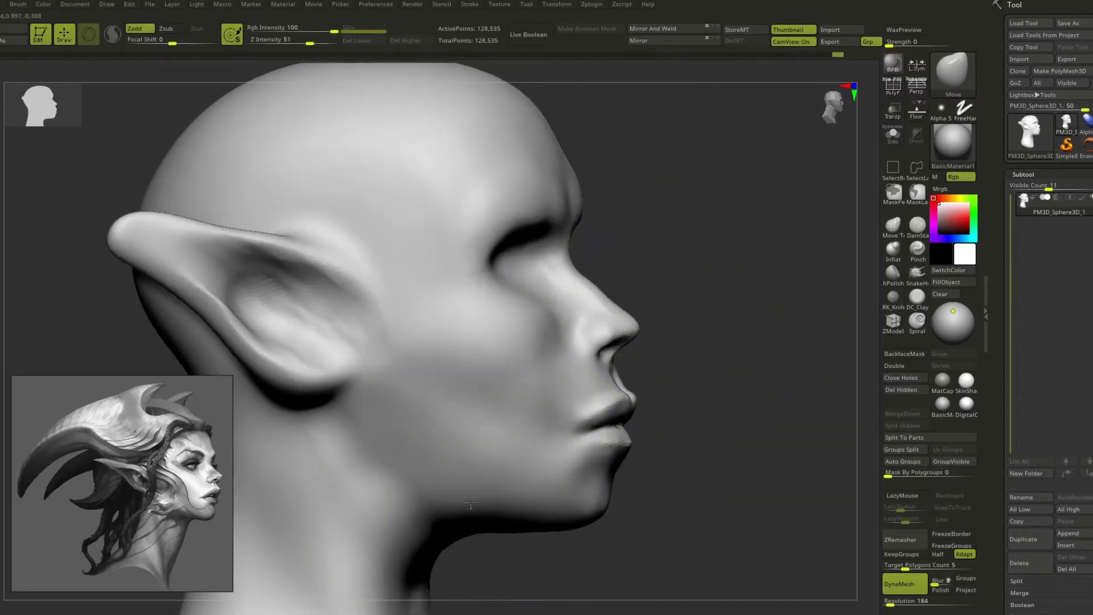
{"action": "mouse_move", "coordinate": [470, 502]}
{"action": "left_mouse_down"}
{"action": "mouse_move", "coordinate": [644, 459]}
{"action": "mouse_move", "coordinate": [632, 479]}
{"action": "mouse_move", "coordinate": [645, 450]}
{"action": "mouse_move", "coordinate": [638, 493]}
{"action": "mouse_move", "coordinate": [694, 409]}
{"action": "left_mouse_up"}
- Append a sphere subtool and scale it with Transpose into an eyeball in the socket
{"action": "key", "text": "s"}
{"action": "mouse_move", "coordinate": [644, 296]}
{"action": "left_mouse_down"}
{"action": "mouse_move", "coordinate": [703, 435]}
{"action": "mouse_move", "coordinate": [744, 446]}
{"action": "left_mouse_up"}
{"action": "left_click", "coordinate": [1068, 533]}
{"action": "key", "text": "w"}
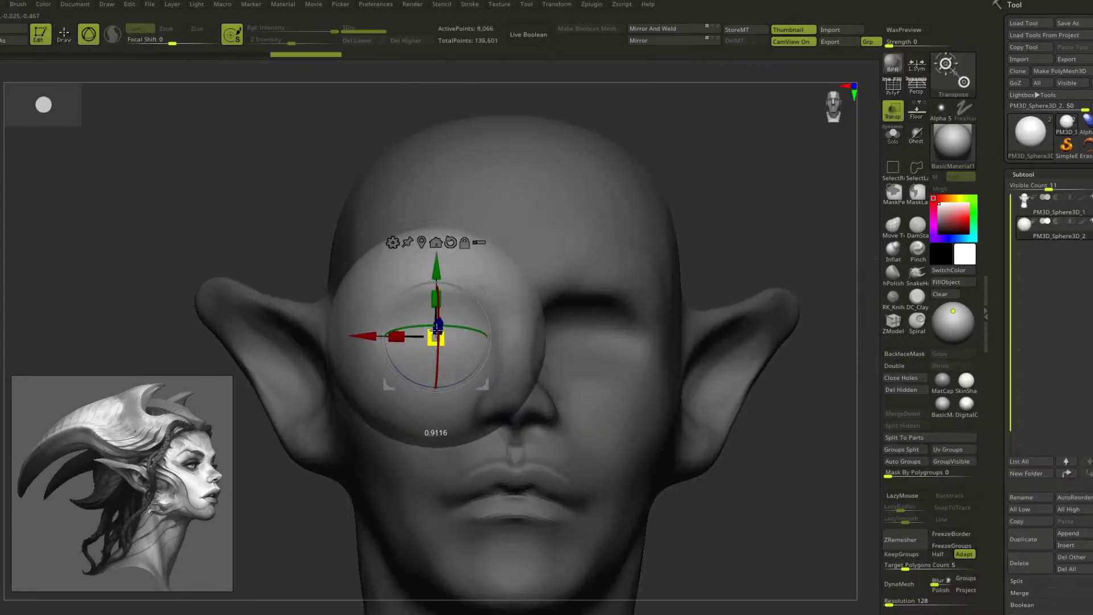
{"action": "left_click_drag", "start_coordinate": [418, 340], "coordinate": [678, 203]}
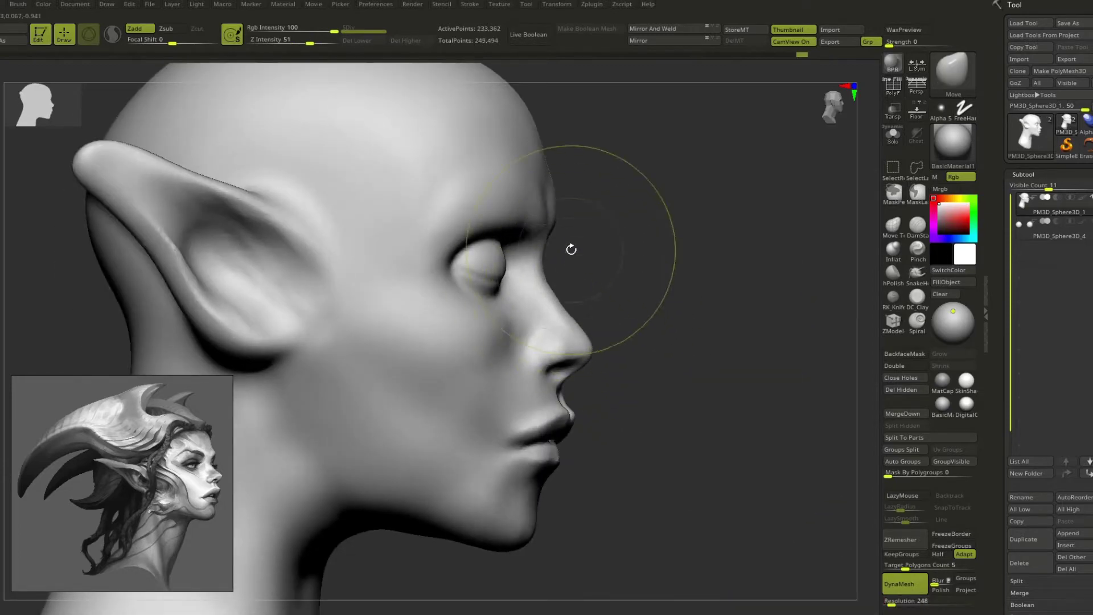
{"action": "left_click_drag", "start_coordinate": [571, 250], "coordinate": [656, 365]}
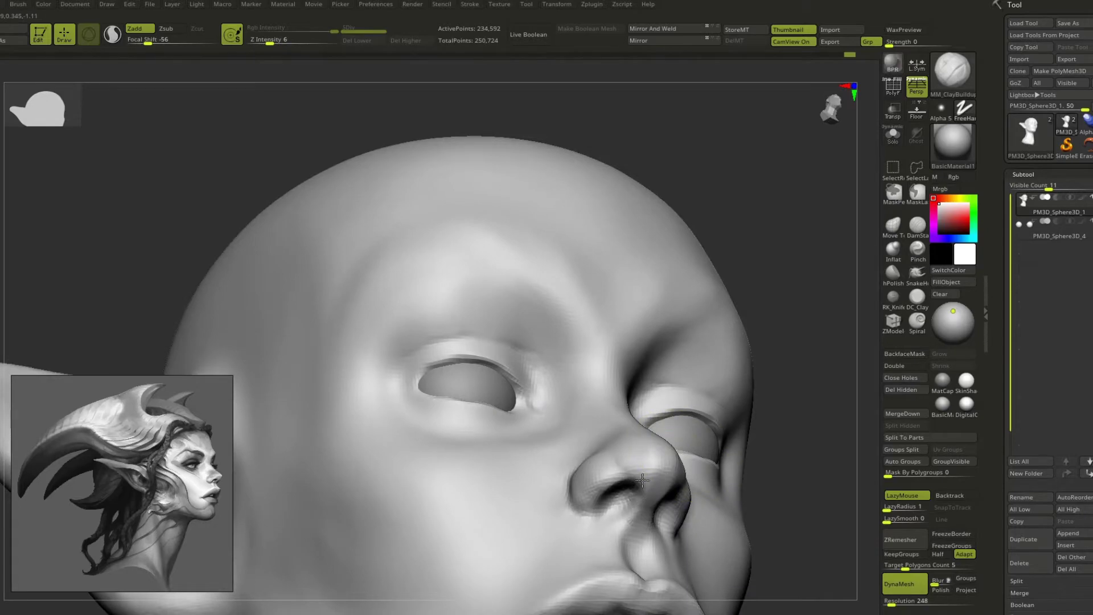
- Orbit and zoom in close to inspect the nose, forehead and eye
{"action": "mouse_move", "coordinate": [356, 499]}
{"action": "right_mouse_down"}
{"action": "mouse_move", "coordinate": [632, 471]}
{"action": "mouse_move", "coordinate": [772, 386]}
{"action": "mouse_move", "coordinate": [777, 262]}
{"action": "right_mouse_up"}
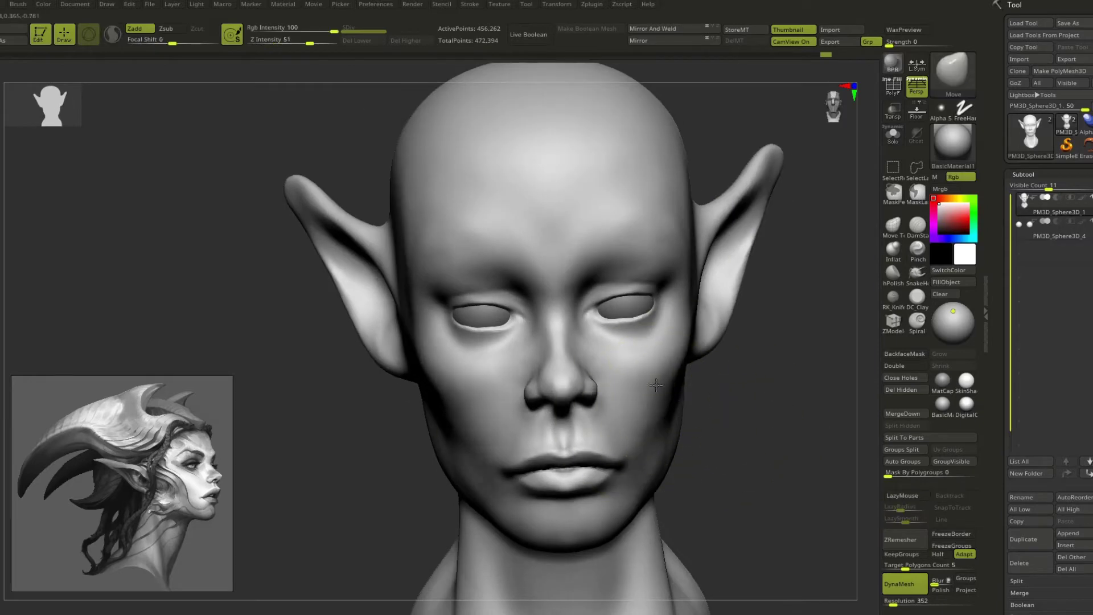
{"action": "left_click_drag", "start_coordinate": [770, 200], "coordinate": [707, 415]}
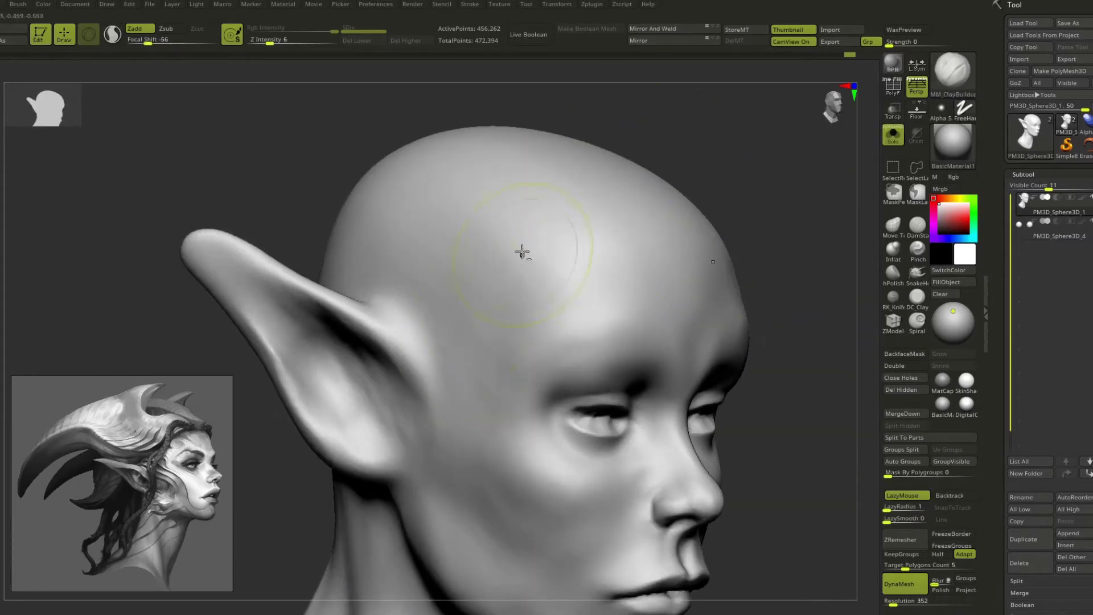
{"action": "mouse_move", "coordinate": [522, 252]}
{"action": "left_mouse_down"}
{"action": "mouse_move", "coordinate": [777, 196]}
{"action": "mouse_move", "coordinate": [696, 320]}
{"action": "left_mouse_up"}
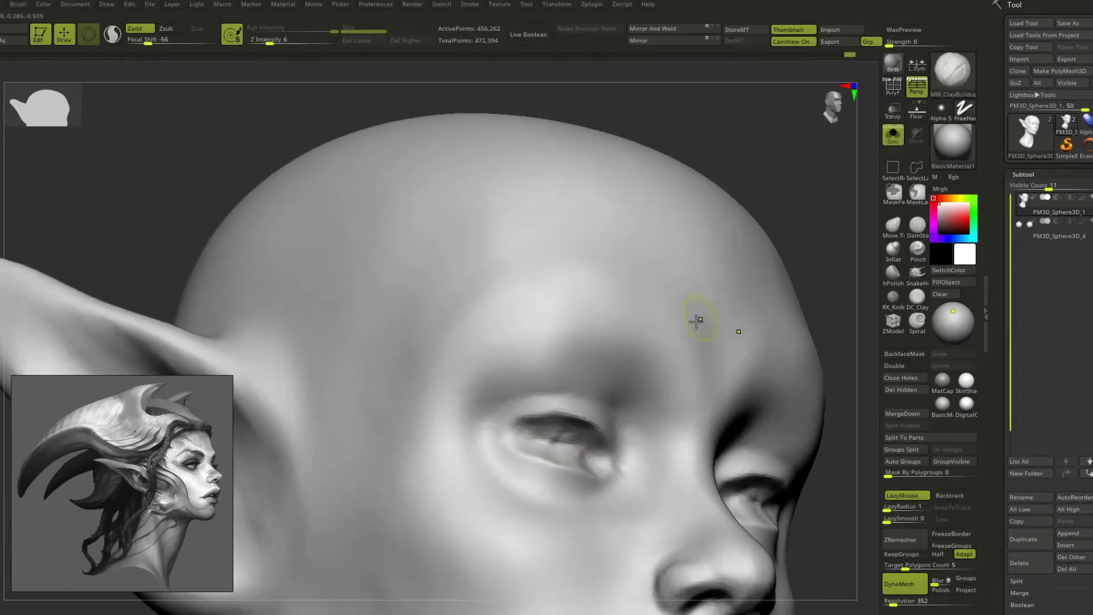
{"action": "right_click_drag", "start_coordinate": [512, 440], "coordinate": [759, 509]}
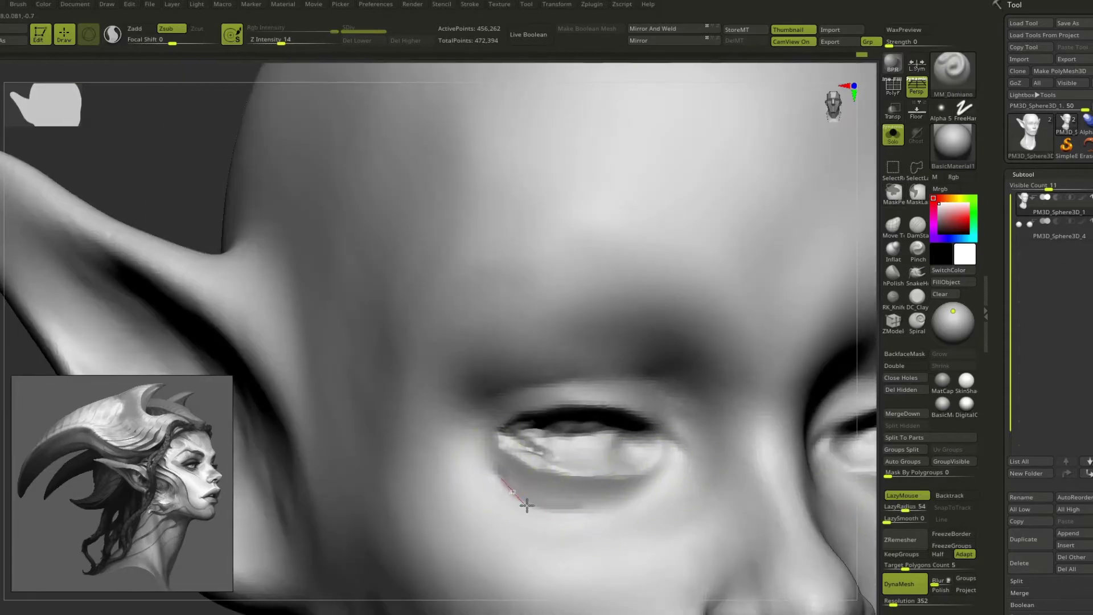
{"action": "right_click_drag", "start_coordinate": [645, 437], "coordinate": [637, 468]}
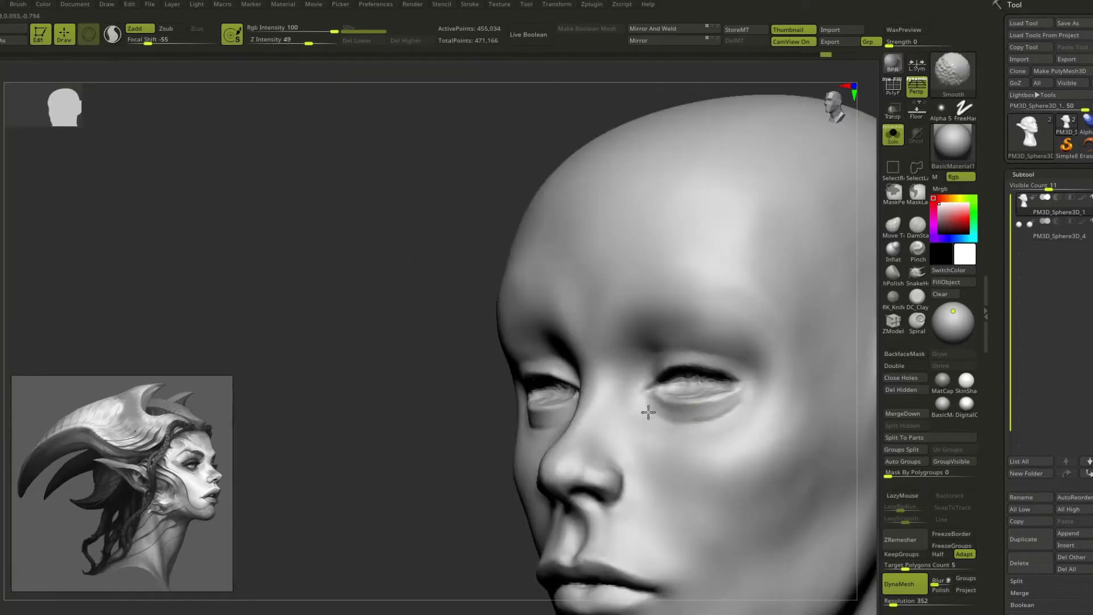
{"action": "mouse_move", "coordinate": [402, 390]}
{"action": "left_mouse_down"}
{"action": "mouse_move", "coordinate": [725, 371]}
{"action": "mouse_move", "coordinate": [419, 390]}
{"action": "left_mouse_up"}
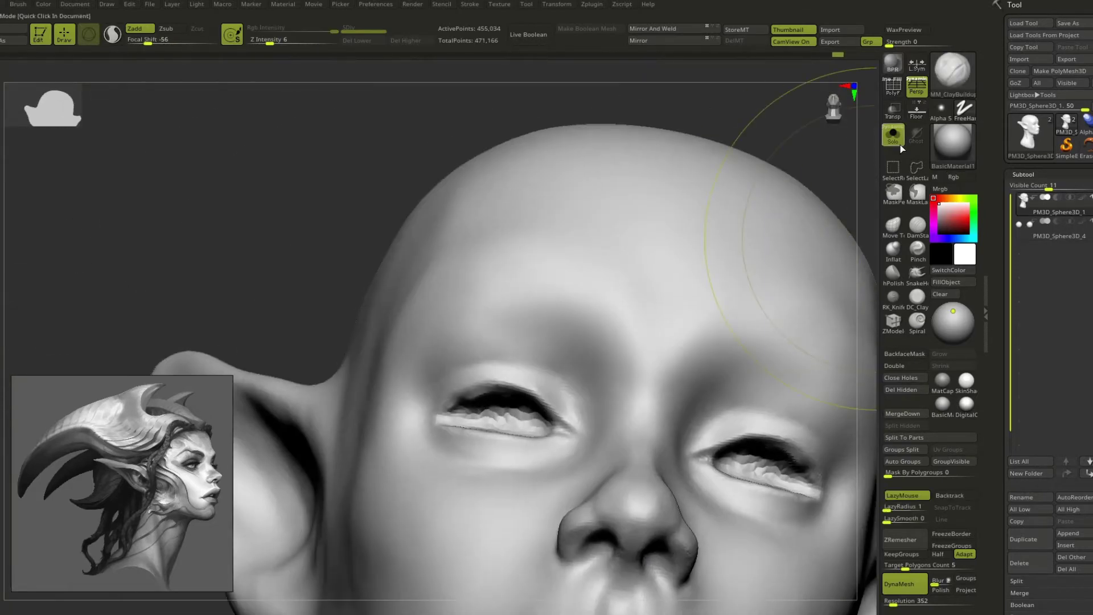
- Stretch the pointed ear to a longer tip with the Move brush
{"action": "key", "text": "s"}
{"action": "left_click_drag", "start_coordinate": [830, 168], "coordinate": [746, 289]}
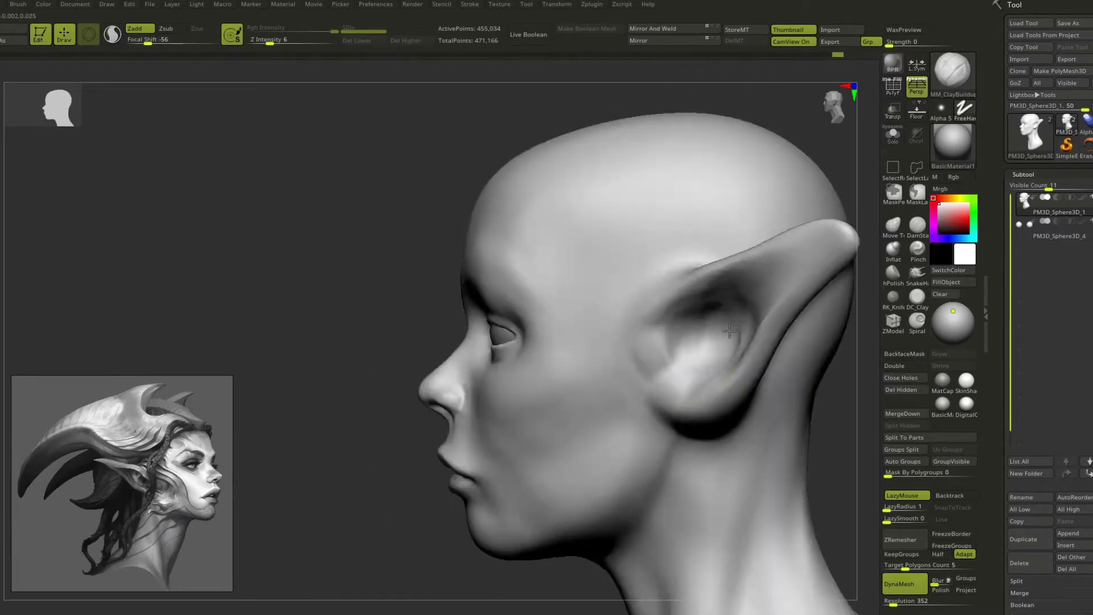
{"action": "left_click_drag", "start_coordinate": [799, 320], "coordinate": [706, 482]}
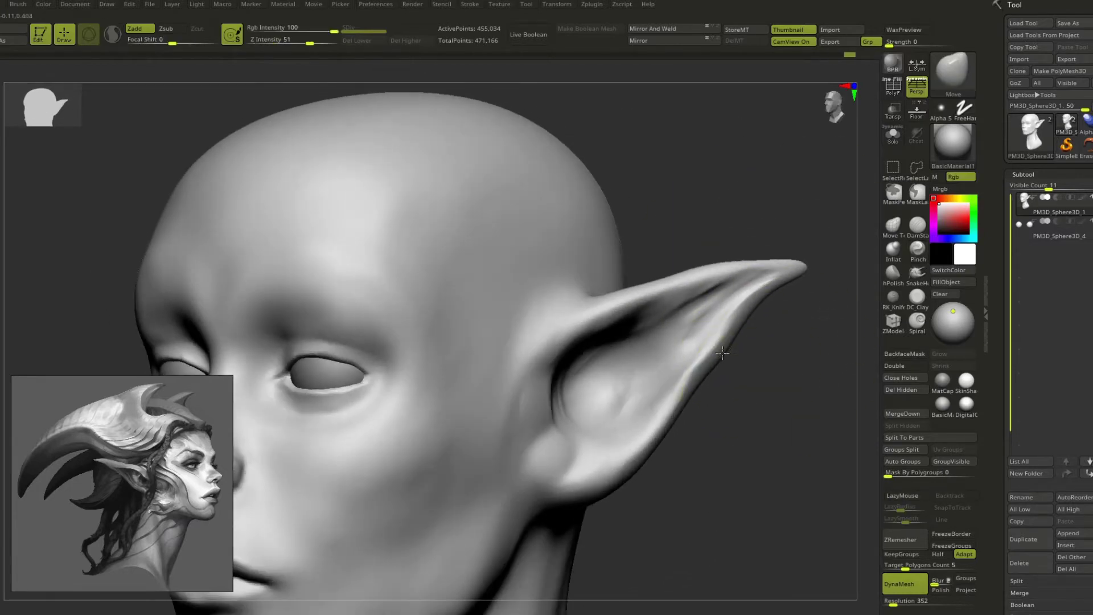
{"action": "key", "text": "b"}
{"action": "key", "text": "m"}
{"action": "key", "text": "v"}
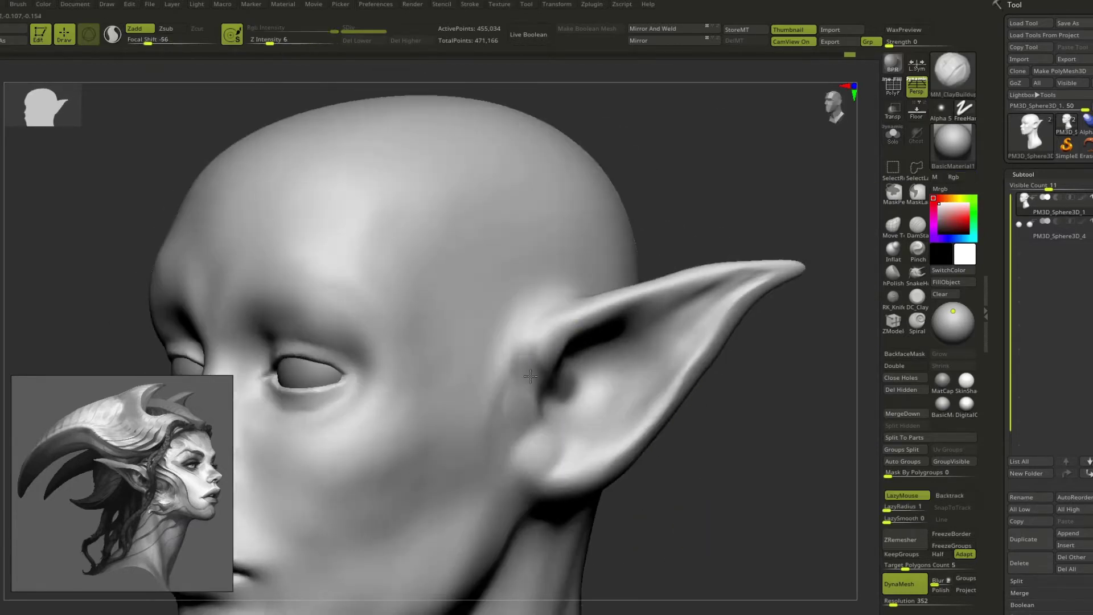
{"action": "mouse_move", "coordinate": [547, 359]}
{"action": "left_mouse_down"}
{"action": "mouse_move", "coordinate": [641, 369]}
{"action": "mouse_move", "coordinate": [566, 420]}
{"action": "mouse_move", "coordinate": [664, 354]}
{"action": "mouse_move", "coordinate": [765, 498]}
{"action": "mouse_move", "coordinate": [632, 346]}
{"action": "mouse_move", "coordinate": [765, 357]}
{"action": "left_mouse_up"}
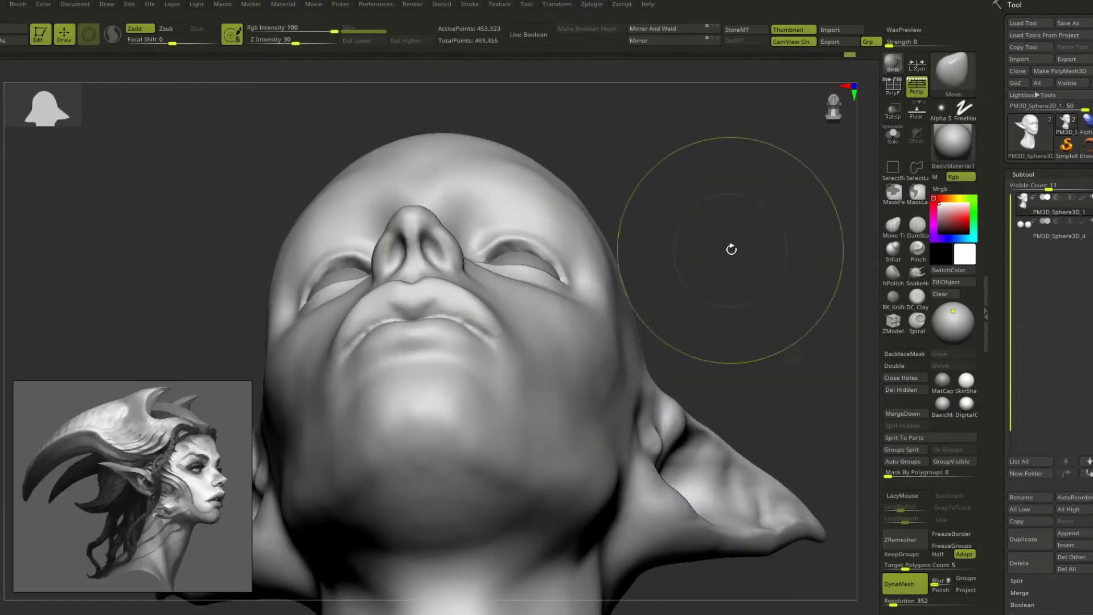
{"action": "mouse_move", "coordinate": [730, 246]}
{"action": "left_mouse_down"}
{"action": "mouse_move", "coordinate": [702, 310]}
{"action": "mouse_move", "coordinate": [794, 261]}
{"action": "left_mouse_up"}
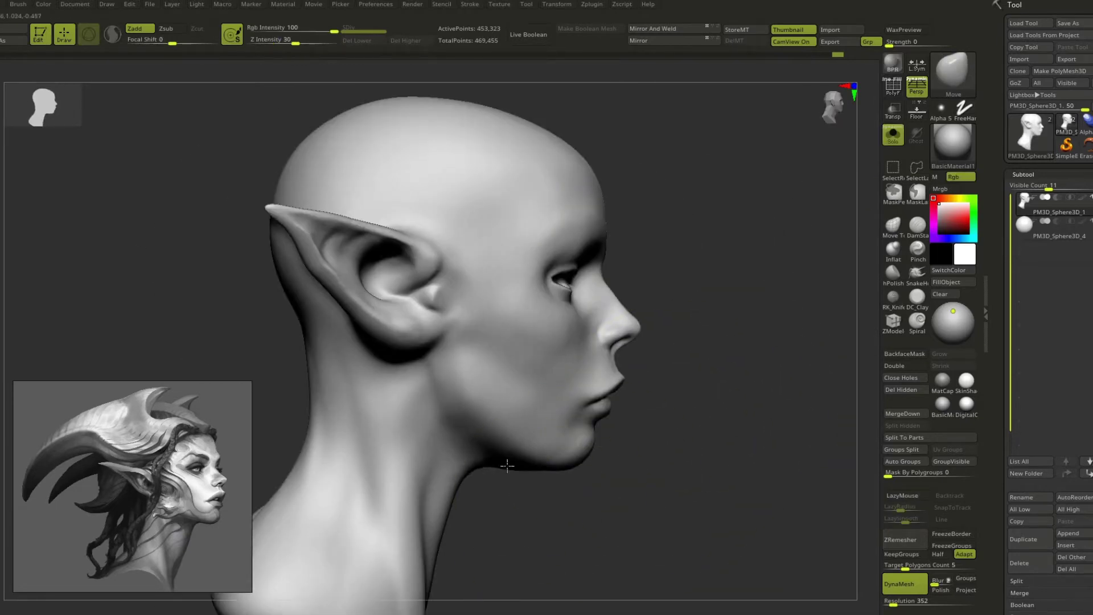
{"action": "left_click_drag", "start_coordinate": [672, 296], "coordinate": [697, 298]}
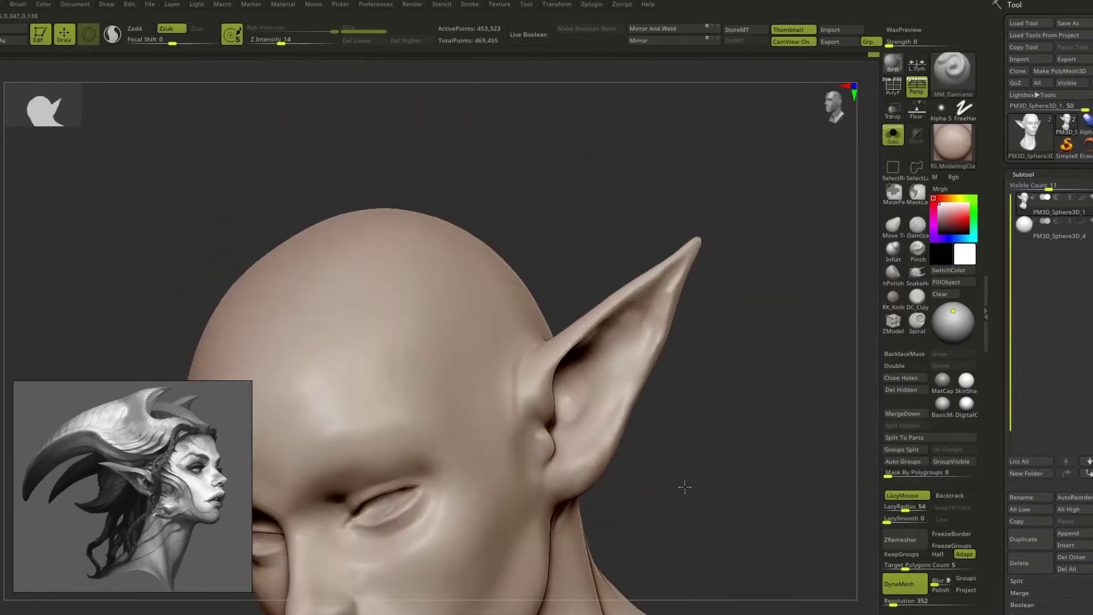
- Work the face with Move and ClayBuildup while reviewing both pointed ears
{"action": "mouse_move", "coordinate": [673, 367]}
{"action": "left_mouse_down"}
{"action": "mouse_move", "coordinate": [849, 276]}
{"action": "mouse_move", "coordinate": [688, 288]}
{"action": "mouse_move", "coordinate": [723, 479]}
{"action": "left_mouse_up"}
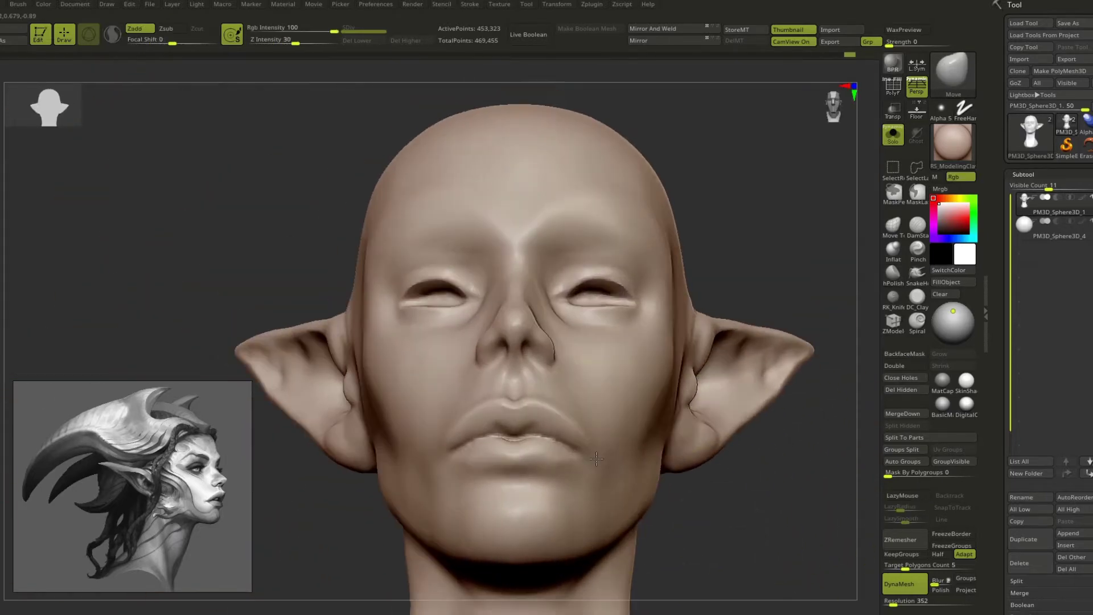
{"action": "key", "text": "b"}
{"action": "key", "text": "m"}
{"action": "key", "text": "v"}
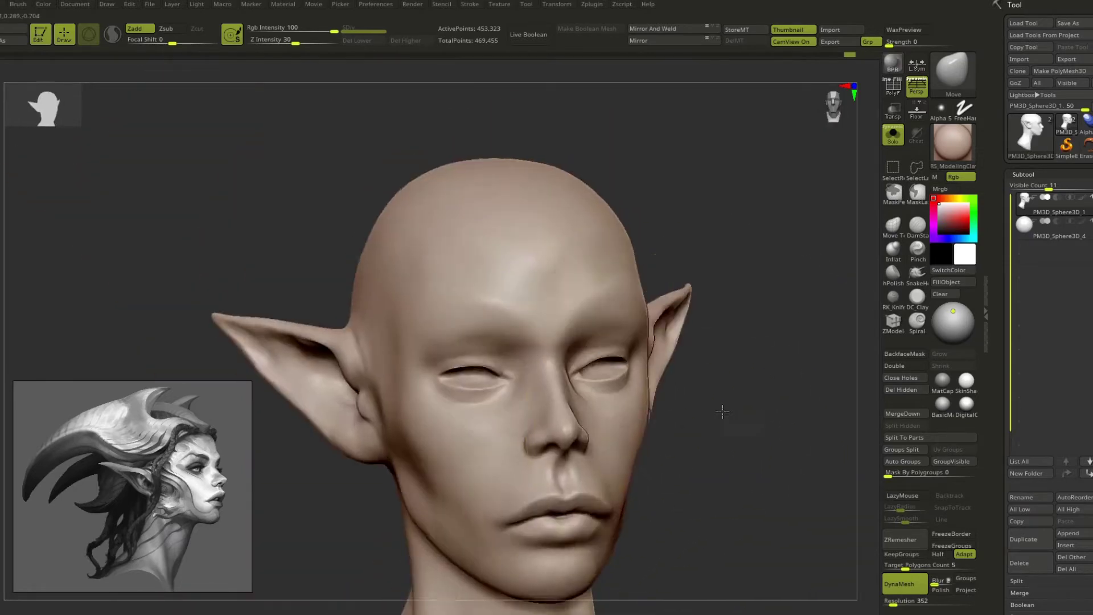
{"action": "left_click_drag", "start_coordinate": [724, 478], "coordinate": [442, 496]}
{"action": "key", "text": "b"}
{"action": "key", "text": "c"}
{"action": "key", "text": "b"}
{"action": "mouse_move", "coordinate": [676, 365]}
{"action": "left_mouse_down"}
{"action": "mouse_move", "coordinate": [576, 416]}
{"action": "mouse_move", "coordinate": [720, 349]}
{"action": "mouse_move", "coordinate": [629, 350]}
{"action": "mouse_move", "coordinate": [390, 281]}
{"action": "left_mouse_up"}
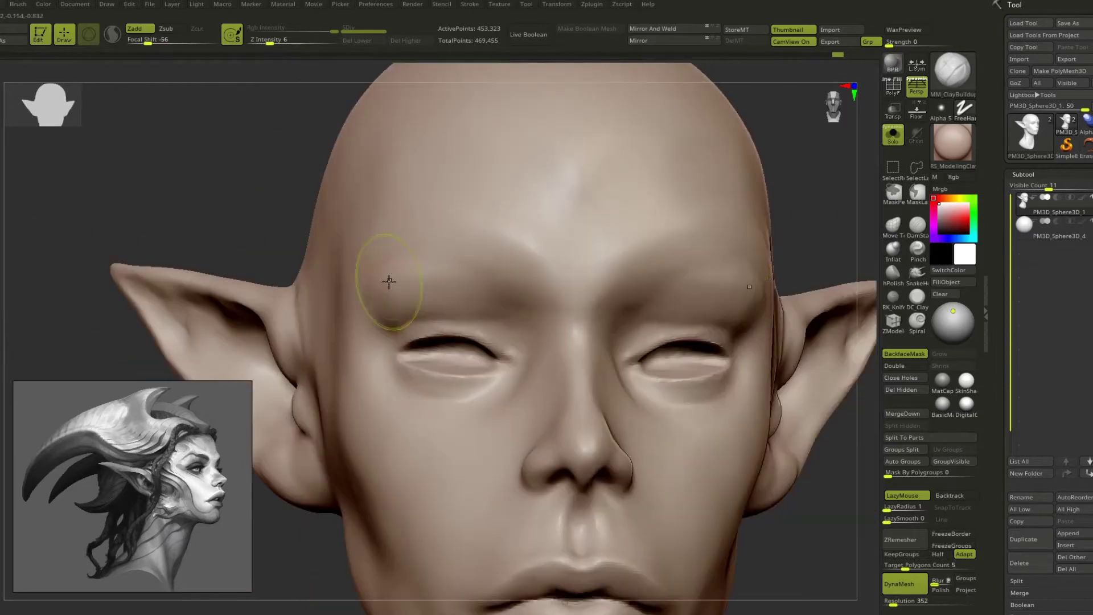
{"action": "left_click_drag", "start_coordinate": [505, 252], "coordinate": [517, 251]}
{"action": "mouse_move", "coordinate": [416, 313]}
{"action": "left_mouse_down"}
{"action": "mouse_move", "coordinate": [540, 349]}
{"action": "mouse_move", "coordinate": [515, 510]}
{"action": "mouse_move", "coordinate": [617, 381]}
{"action": "mouse_move", "coordinate": [727, 383]}
{"action": "mouse_move", "coordinate": [647, 415]}
{"action": "mouse_move", "coordinate": [731, 474]}
{"action": "mouse_move", "coordinate": [740, 439]}
{"action": "left_mouse_up"}
- Refine the face with a resized Move brush, then mask the jaw and neck
{"action": "key", "text": "b"}
{"action": "key", "text": "m"}
{"action": "key", "text": "v"}
{"action": "key", "text": "s"}
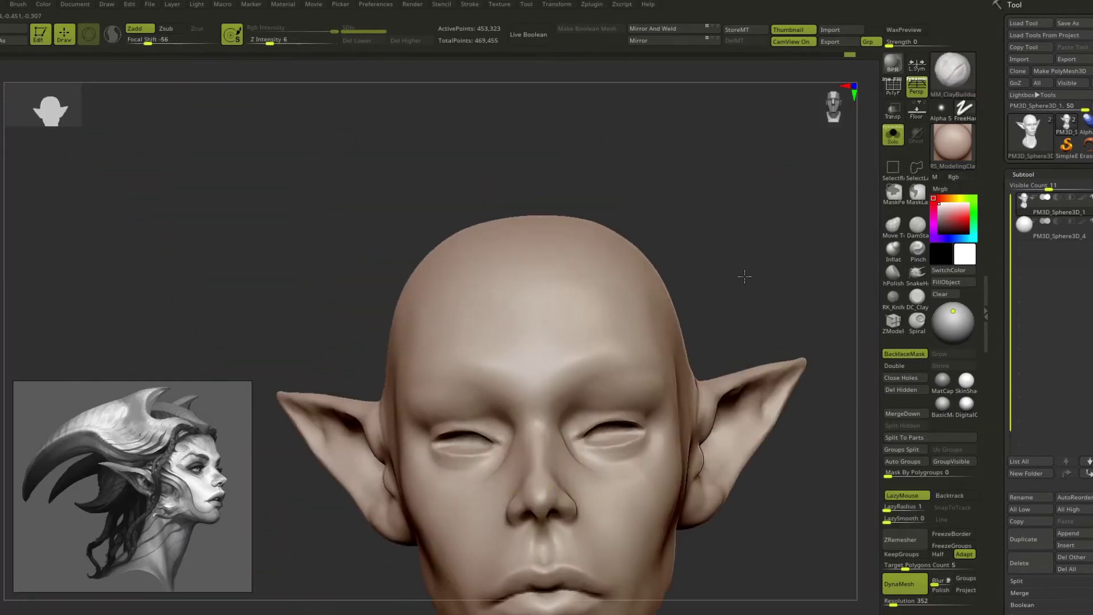
{"action": "mouse_move", "coordinate": [717, 365]}
{"action": "left_mouse_down"}
{"action": "mouse_move", "coordinate": [703, 447]}
{"action": "mouse_move", "coordinate": [632, 515]}
{"action": "mouse_move", "coordinate": [751, 263]}
{"action": "mouse_move", "coordinate": [584, 233]}
{"action": "left_mouse_up"}
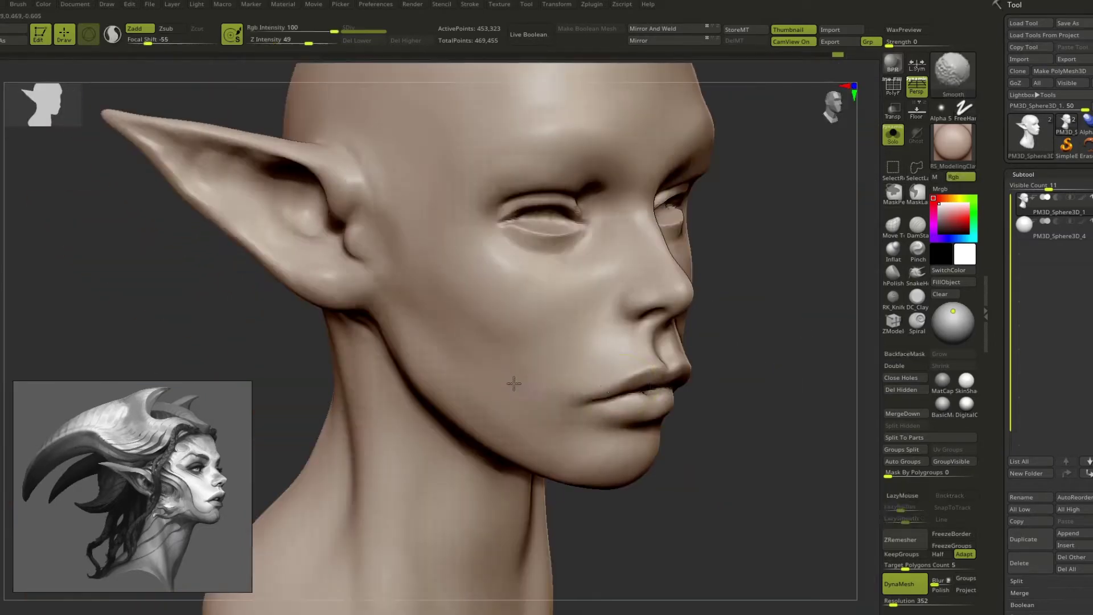
{"action": "left_click_drag", "start_coordinate": [429, 310], "coordinate": [675, 387]}
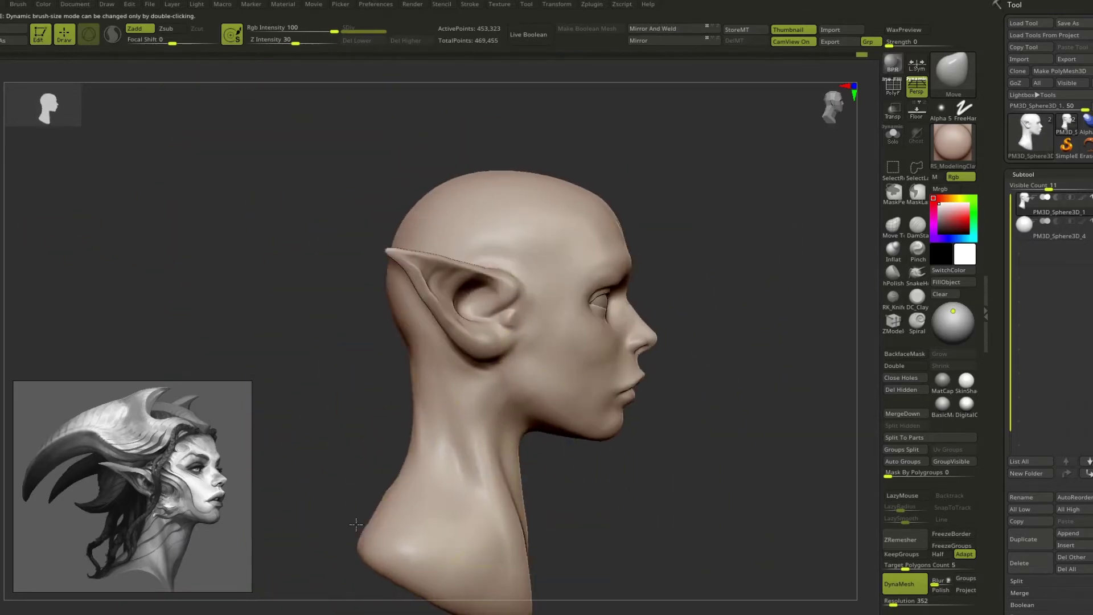
{"action": "right_click_drag", "start_coordinate": [511, 430], "coordinate": [784, 370]}
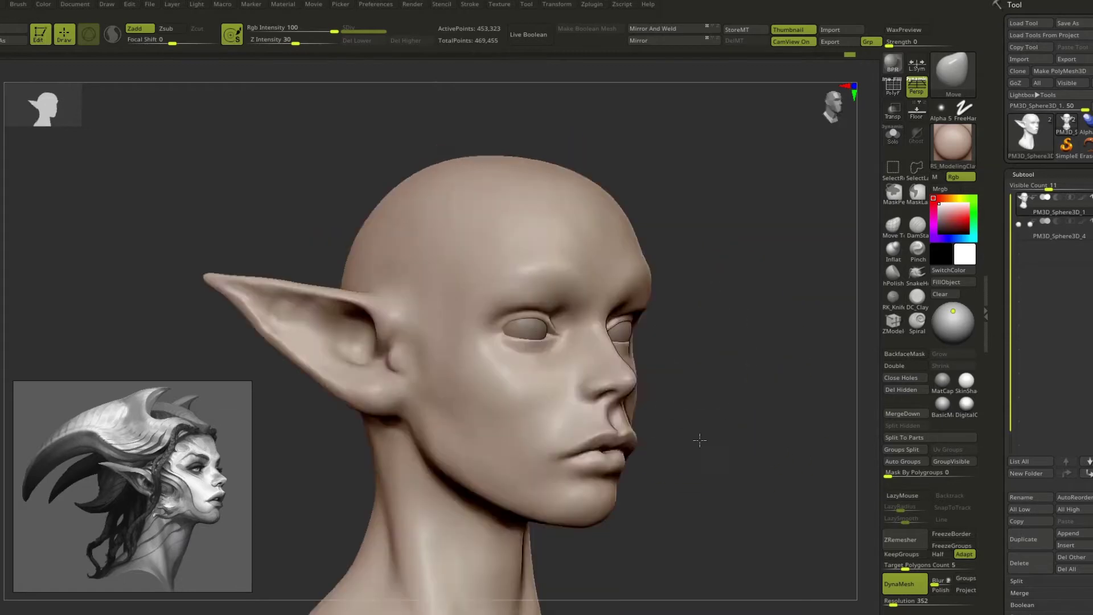
{"action": "right_click_drag", "start_coordinate": [700, 440], "coordinate": [416, 449]}
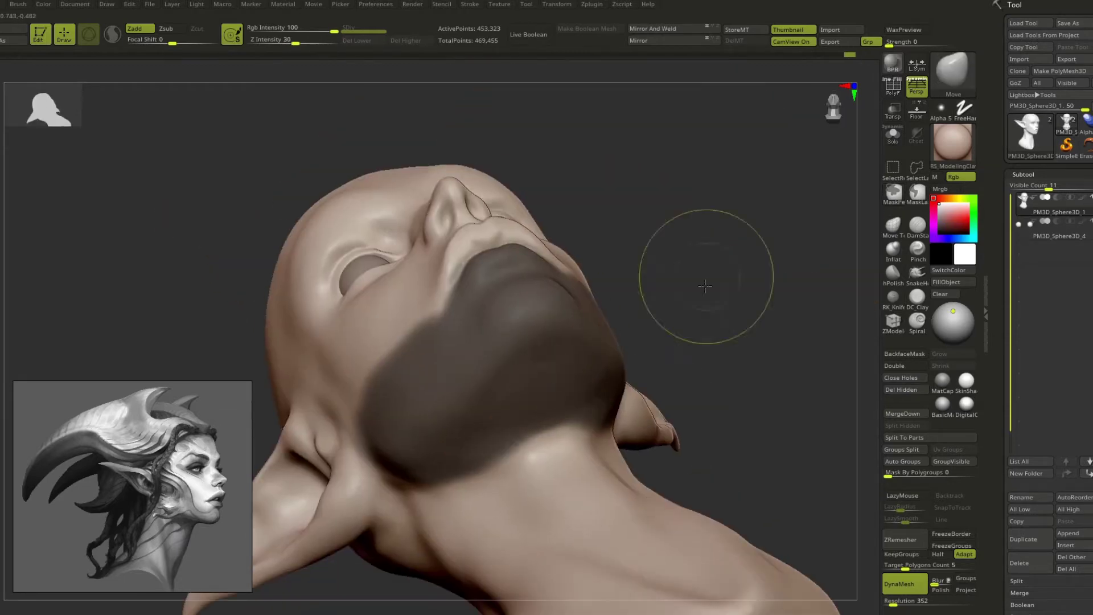
- Invert the jaw mask and carve creases into the lower face and chin
{"action": "left_click", "coordinate": [642, 390], "text": "ctrl"}
{"action": "mouse_move", "coordinate": [705, 285]}
{"action": "right_mouse_down"}
{"action": "mouse_move", "coordinate": [589, 463]}
{"action": "mouse_move", "coordinate": [537, 342]}
{"action": "mouse_move", "coordinate": [561, 338]}
{"action": "mouse_move", "coordinate": [399, 342]}
{"action": "mouse_move", "coordinate": [570, 370]}
{"action": "mouse_move", "coordinate": [661, 359]}
{"action": "right_mouse_up"}
{"action": "key", "text": "q"}
{"action": "key", "text": "s"}
{"action": "mouse_move", "coordinate": [563, 373]}
{"action": "right_mouse_down"}
{"action": "mouse_move", "coordinate": [655, 307]}
{"action": "mouse_move", "coordinate": [712, 363]}
{"action": "mouse_move", "coordinate": [595, 387]}
{"action": "right_mouse_up"}
{"action": "key", "text": "w"}
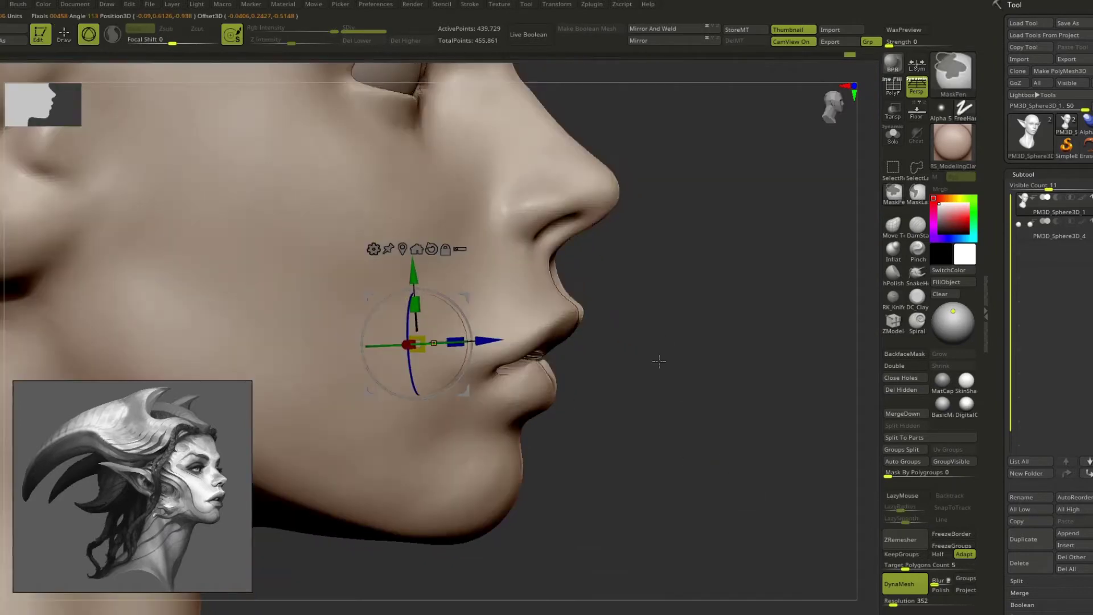
- Lasso-mask the lower face area and review it from front and side profiles
{"action": "mouse_move", "coordinate": [659, 359]}
{"action": "right_mouse_down"}
{"action": "mouse_move", "coordinate": [459, 383]}
{"action": "mouse_move", "coordinate": [659, 439]}
{"action": "mouse_move", "coordinate": [655, 512]}
{"action": "right_mouse_up"}
{"action": "key", "text": "q"}
{"action": "left_click_drag", "start_coordinate": [533, 527], "coordinate": [608, 369], "text": "ctrl"}
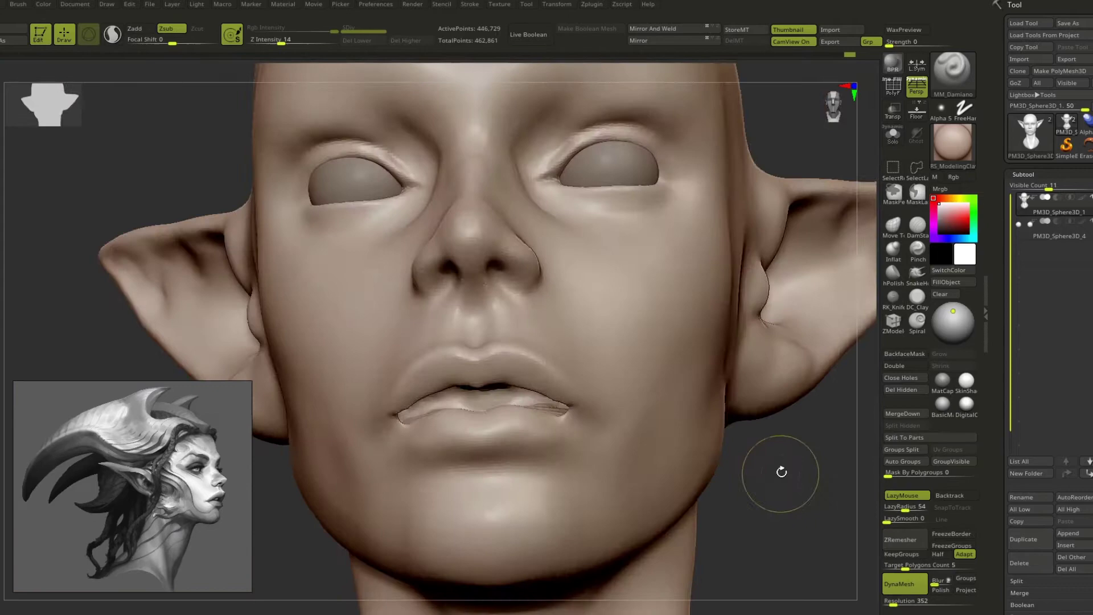
{"action": "right_click_drag", "start_coordinate": [782, 471], "coordinate": [706, 427]}
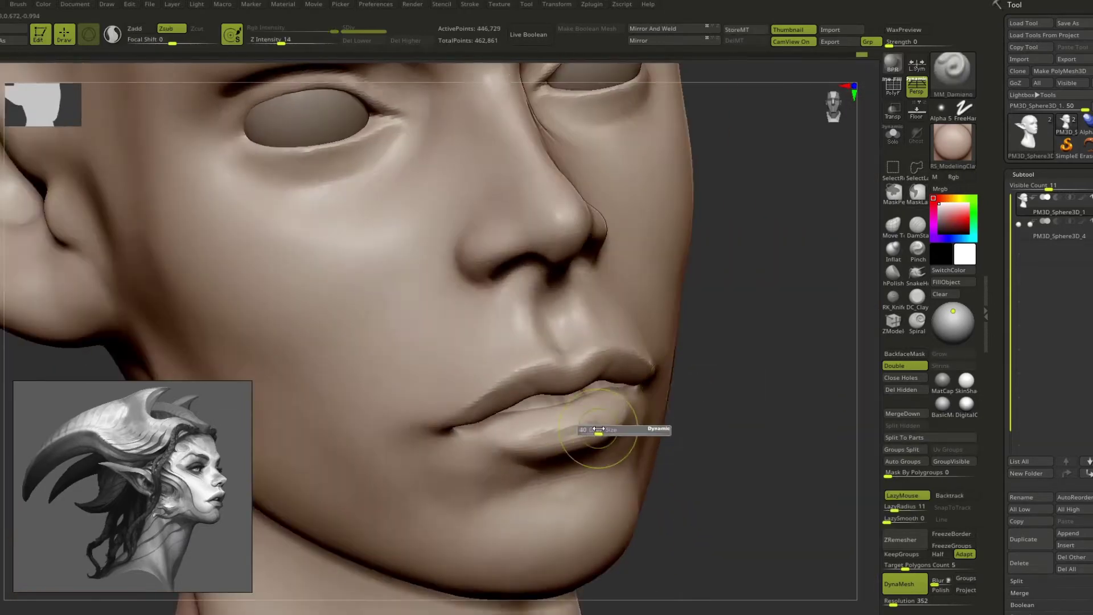
{"action": "right_click_drag", "start_coordinate": [598, 430], "coordinate": [651, 394]}
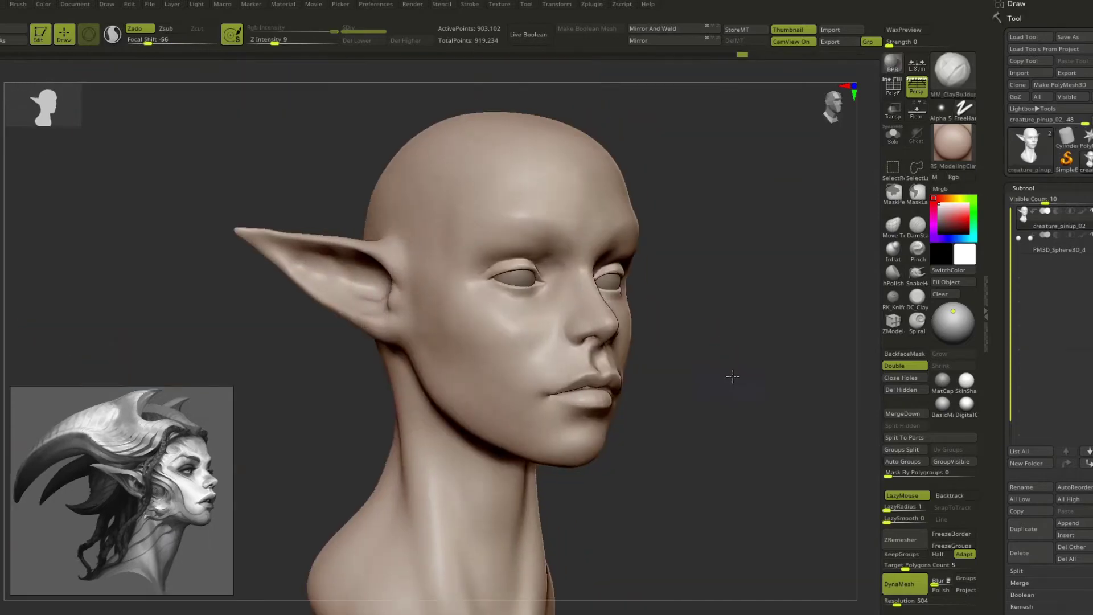
- Orbit around the head to view the pointed ear from the side and from below
{"action": "right_click_drag", "start_coordinate": [733, 376], "coordinate": [326, 303]}
{"action": "key", "text": "s"}
{"action": "right_click_drag", "start_coordinate": [360, 345], "coordinate": [395, 302]}
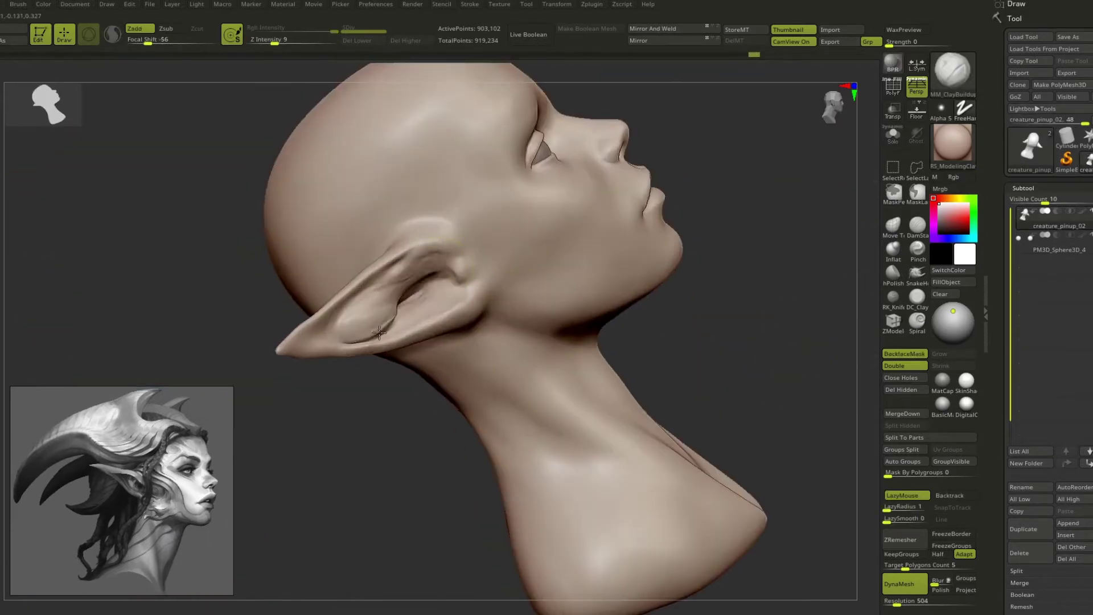
{"action": "right_click_drag", "start_coordinate": [405, 305], "coordinate": [527, 286]}
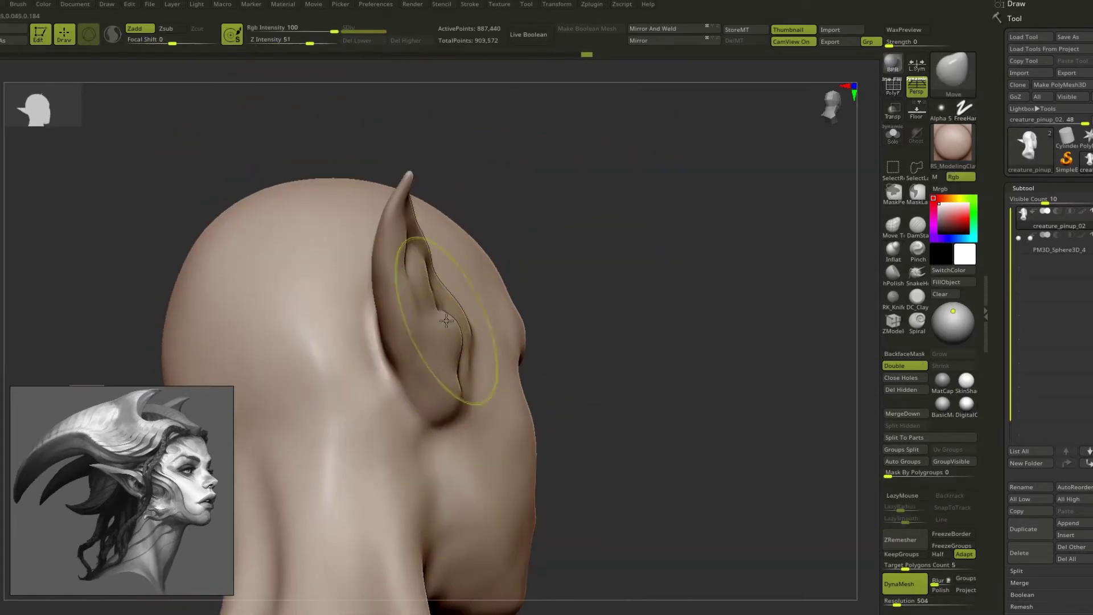
{"action": "mouse_move", "coordinate": [447, 321]}
{"action": "right_mouse_down"}
{"action": "mouse_move", "coordinate": [405, 268]}
{"action": "mouse_move", "coordinate": [468, 238]}
{"action": "right_mouse_up"}
{"action": "mouse_move", "coordinate": [419, 423]}
{"action": "right_mouse_down"}
{"action": "mouse_move", "coordinate": [501, 342]}
{"action": "mouse_move", "coordinate": [543, 279]}
{"action": "right_mouse_up"}
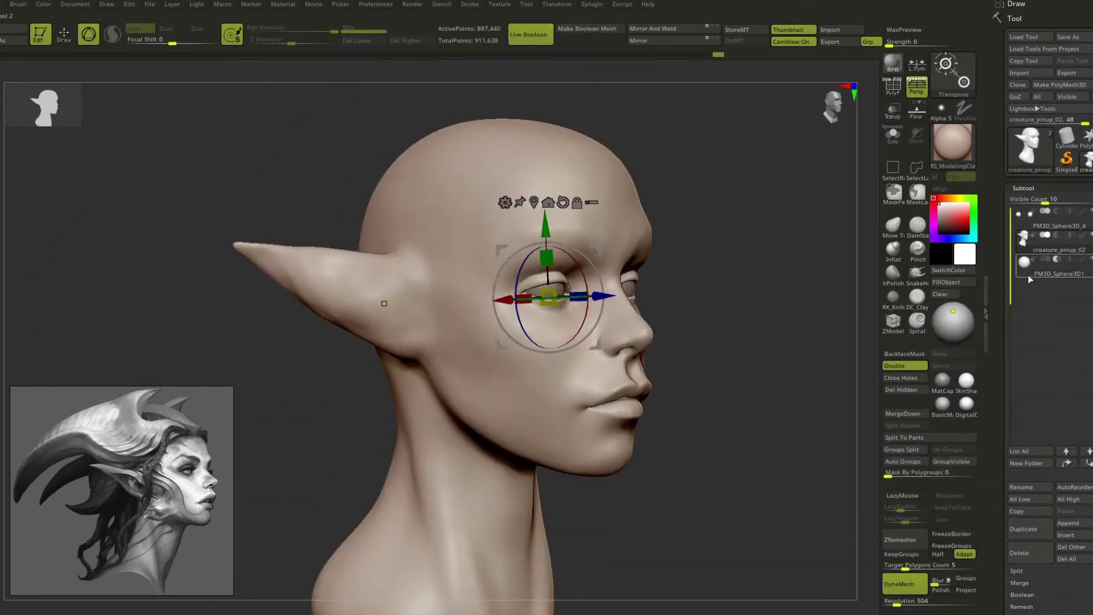
- Select the sphere subtool and enable Live Boolean so it cuts a hollow into the ear
{"action": "left_click", "coordinate": [1030, 278]}
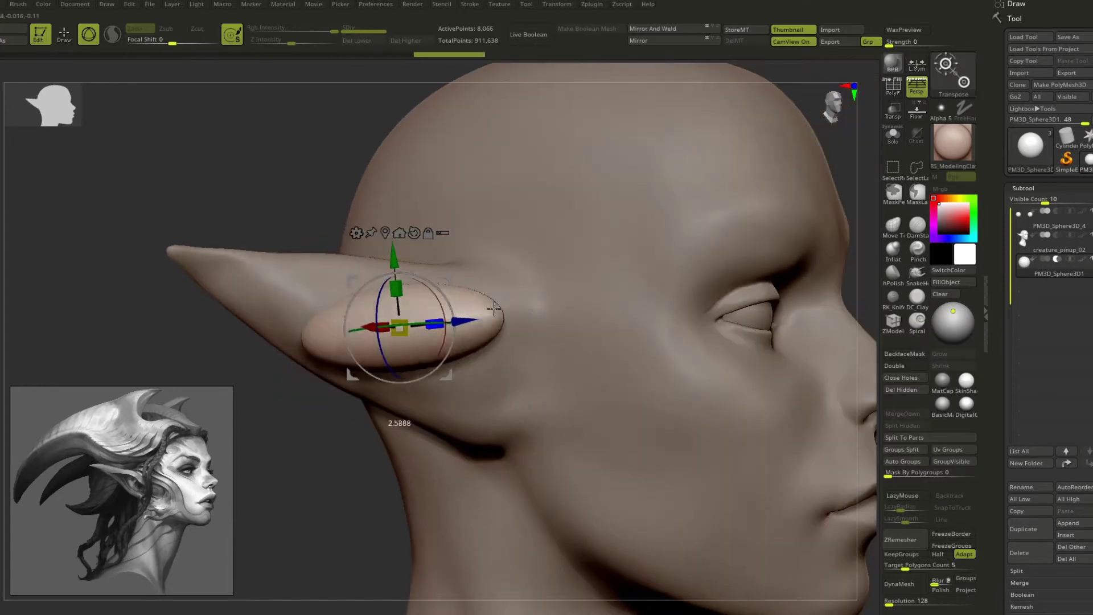
{"action": "right_click_drag", "start_coordinate": [494, 308], "coordinate": [390, 346]}
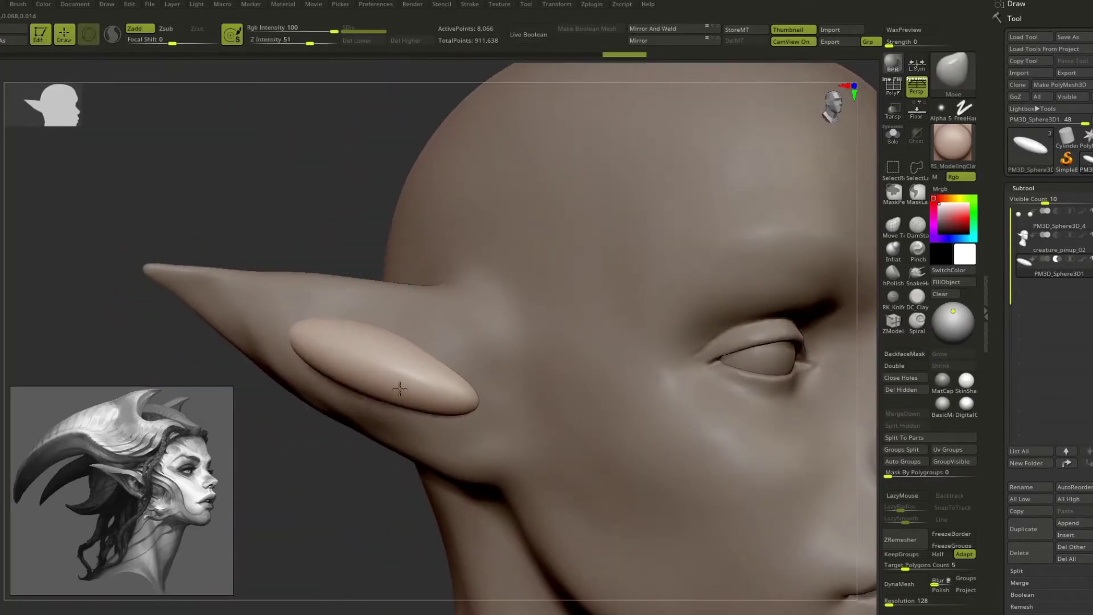
{"action": "left_click", "coordinate": [530, 36]}
{"action": "right_click_drag", "start_coordinate": [484, 239], "coordinate": [446, 325]}
{"action": "mouse_move", "coordinate": [442, 415]}
{"action": "right_mouse_down"}
{"action": "mouse_move", "coordinate": [440, 388]}
{"action": "mouse_move", "coordinate": [422, 435]}
{"action": "right_mouse_up"}
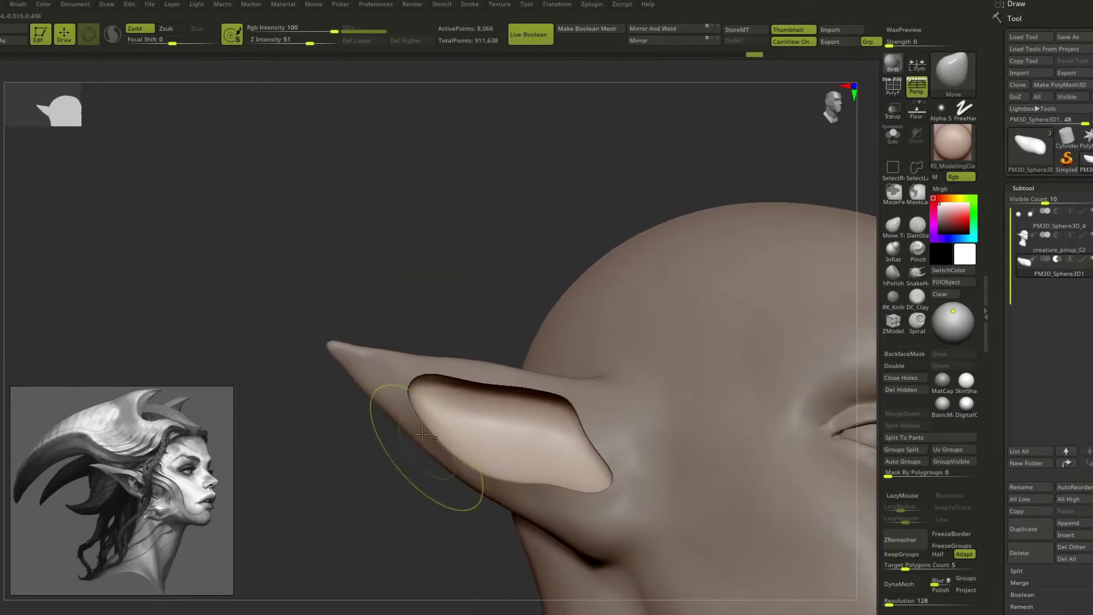
- Pull the hollow's upper edge up with Move, then DynaMesh the head to merge the ear cut
{"action": "key", "text": "b"}
{"action": "key", "text": "m"}
{"action": "key", "text": "m"}
{"action": "left_click_drag", "start_coordinate": [427, 388], "coordinate": [421, 364]}
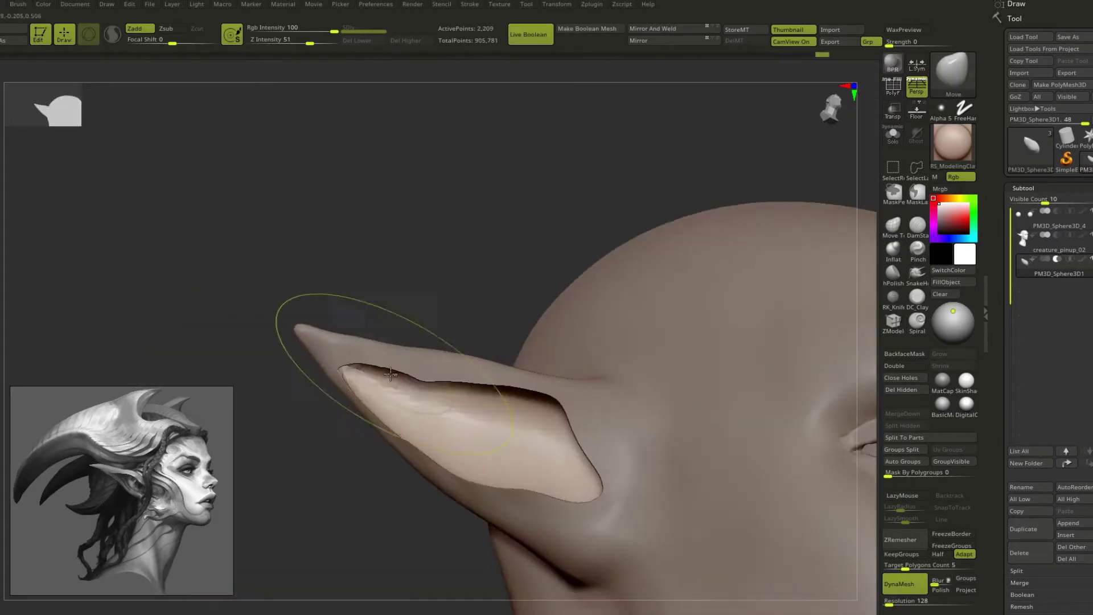
{"action": "mouse_move", "coordinate": [439, 414]}
{"action": "right_mouse_down"}
{"action": "mouse_move", "coordinate": [508, 441]}
{"action": "mouse_move", "coordinate": [695, 272]}
{"action": "mouse_move", "coordinate": [434, 385]}
{"action": "right_mouse_up"}
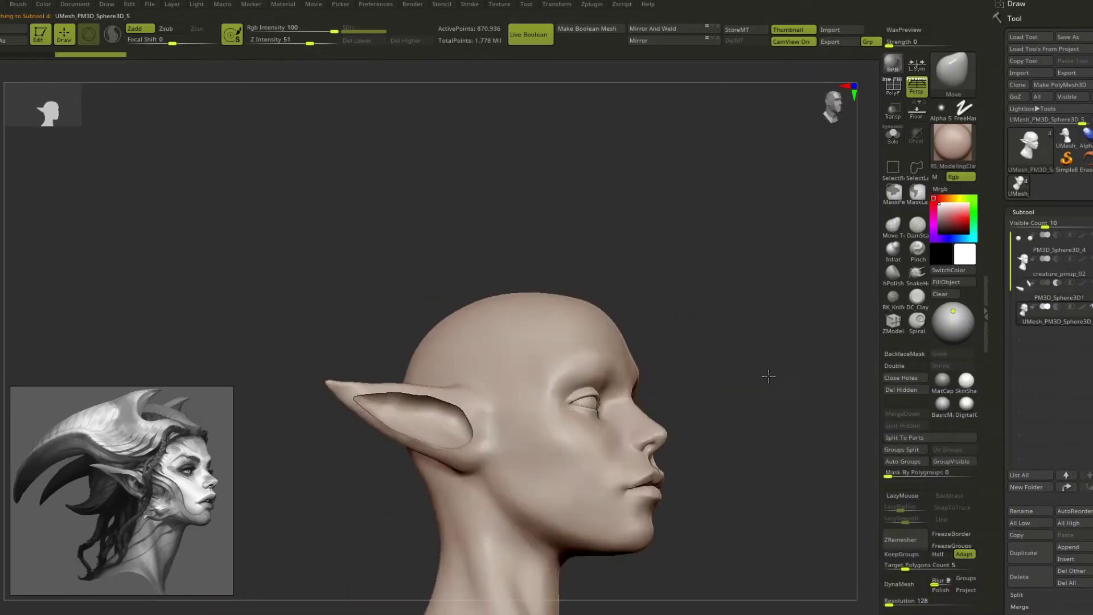
{"action": "left_click", "coordinate": [900, 584]}
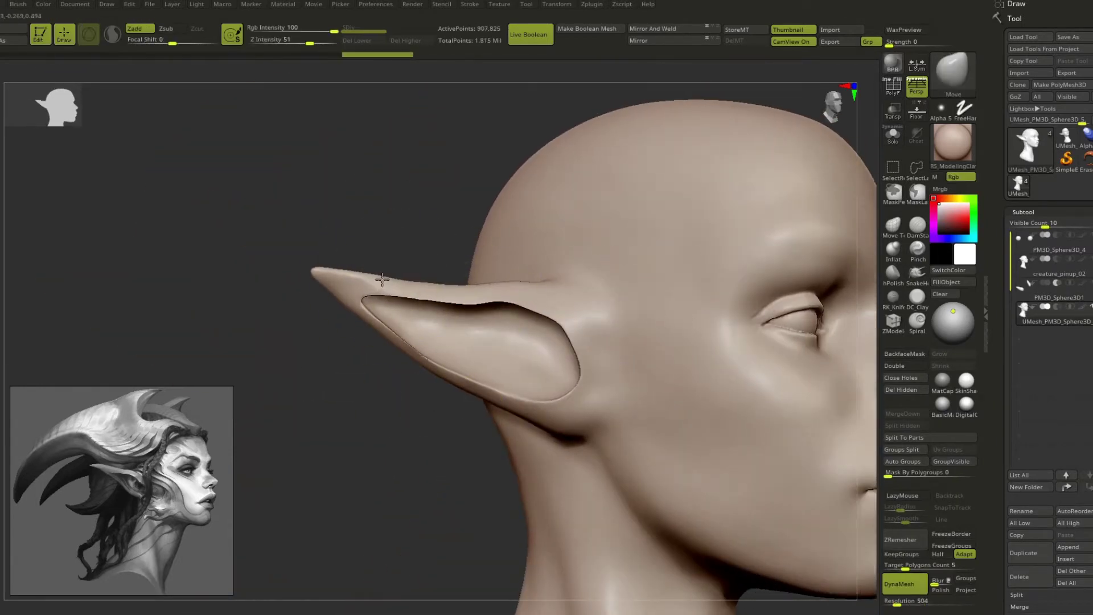
- Shape the broad form of the pointed ear with the Move brush
{"action": "left_click_drag", "start_coordinate": [436, 366], "coordinate": [566, 322]}
{"action": "left_click_drag", "start_coordinate": [455, 276], "coordinate": [567, 266]}
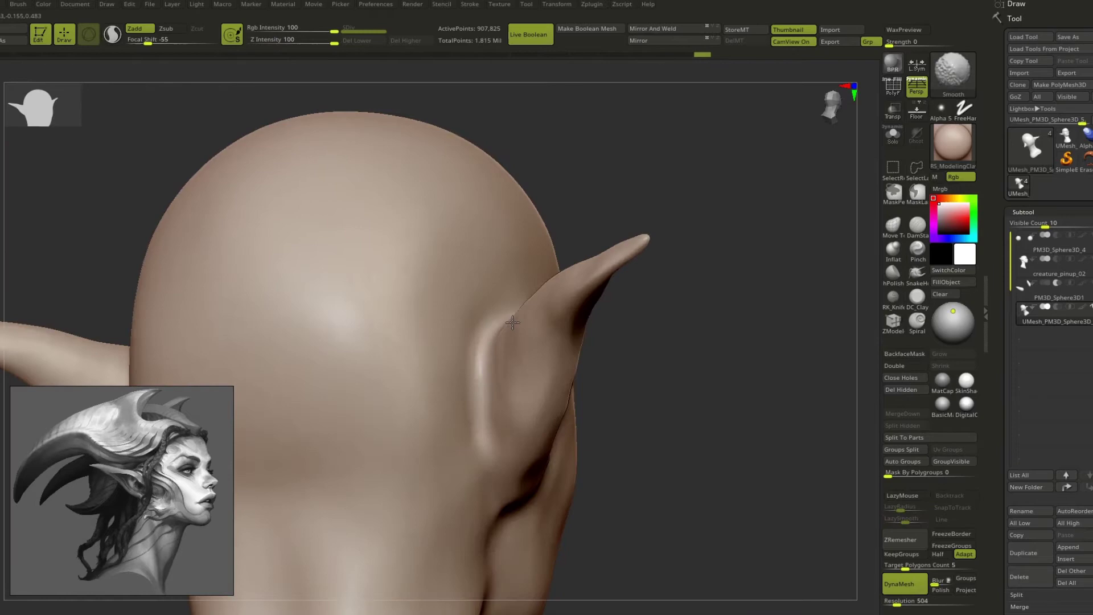
{"action": "mouse_move", "coordinate": [512, 322]}
{"action": "right_mouse_down"}
{"action": "mouse_move", "coordinate": [476, 378]}
{"action": "mouse_move", "coordinate": [684, 416]}
{"action": "mouse_move", "coordinate": [410, 475]}
{"action": "mouse_move", "coordinate": [410, 517]}
{"action": "mouse_move", "coordinate": [595, 401]}
{"action": "right_mouse_up"}
{"action": "key", "text": "b"}
{"action": "key", "text": "m"}
{"action": "key", "text": "v"}
{"action": "mouse_move", "coordinate": [626, 342]}
{"action": "right_mouse_down"}
{"action": "mouse_move", "coordinate": [532, 312]}
{"action": "mouse_move", "coordinate": [427, 506]}
{"action": "mouse_move", "coordinate": [330, 326]}
{"action": "mouse_move", "coordinate": [398, 395]}
{"action": "mouse_move", "coordinate": [562, 176]}
{"action": "mouse_move", "coordinate": [471, 513]}
{"action": "mouse_move", "coordinate": [586, 403]}
{"action": "mouse_move", "coordinate": [529, 317]}
{"action": "right_mouse_up"}
- Build up the ear rim with ClayBuildup, using masking to protect areas
{"action": "key", "text": "b"}
{"action": "key", "text": "c"}
{"action": "key", "text": "b"}
{"action": "right_click_drag", "start_coordinate": [539, 272], "coordinate": [485, 322]}
{"action": "key", "text": "ctrl"}
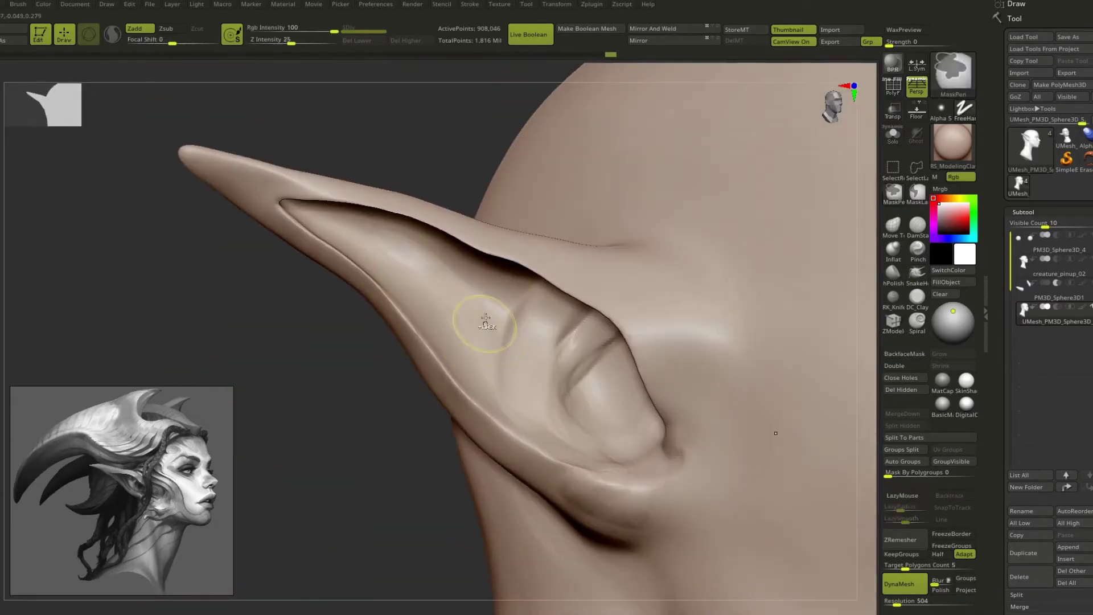
{"action": "right_click_drag", "start_coordinate": [379, 240], "coordinate": [349, 254]}
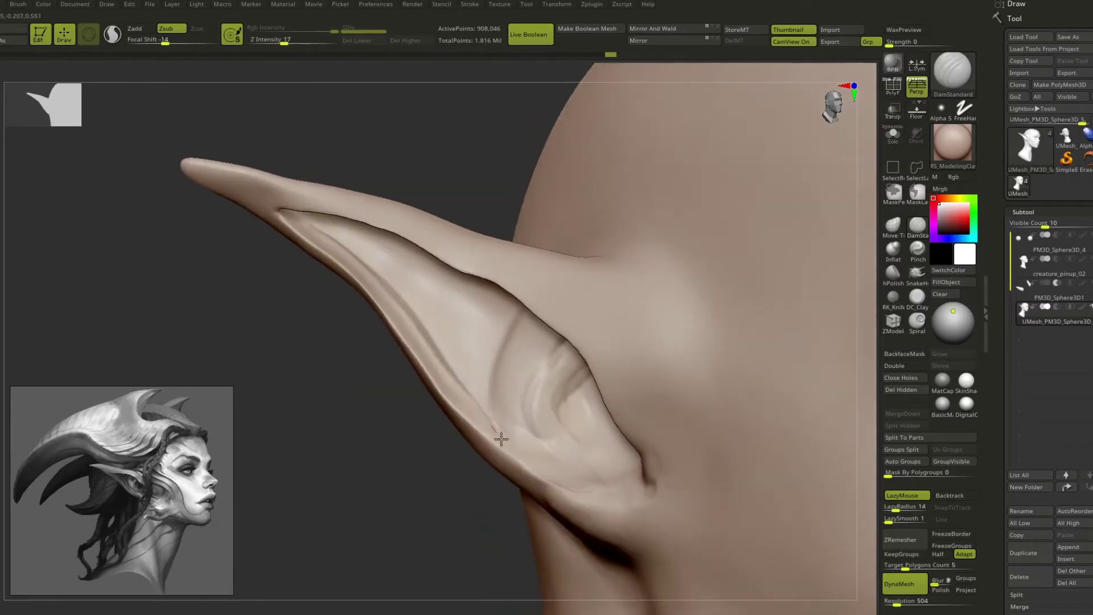
{"action": "mouse_move", "coordinate": [501, 438]}
{"action": "right_mouse_down"}
{"action": "mouse_move", "coordinate": [492, 443]}
{"action": "mouse_move", "coordinate": [524, 403]}
{"action": "right_mouse_up"}
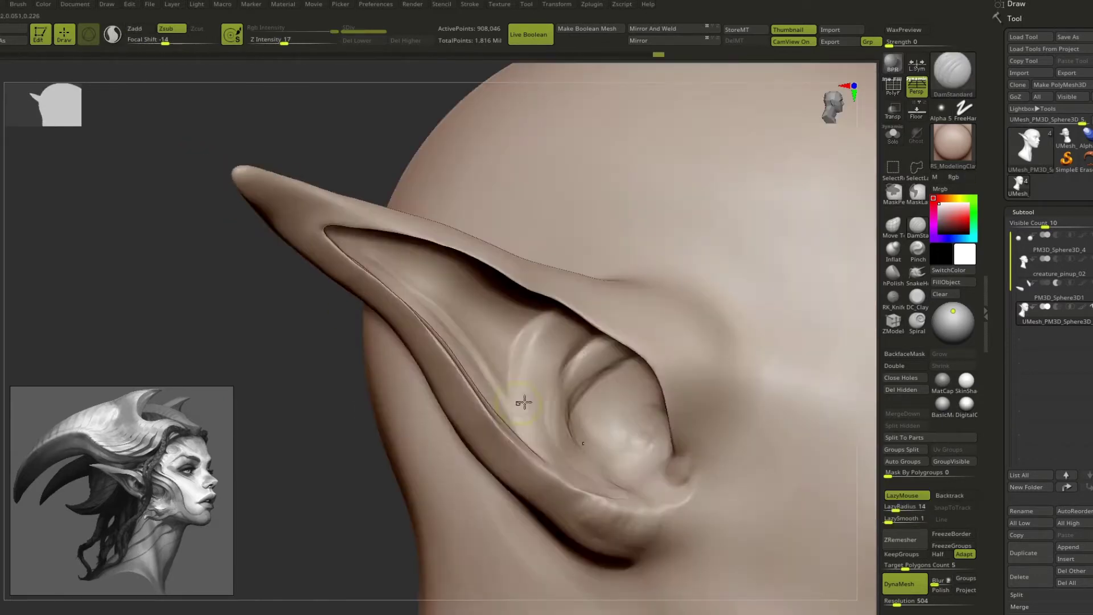
{"action": "mouse_move", "coordinate": [602, 360]}
{"action": "right_mouse_down"}
{"action": "mouse_move", "coordinate": [353, 538]}
{"action": "mouse_move", "coordinate": [541, 262]}
{"action": "mouse_move", "coordinate": [491, 369]}
{"action": "mouse_move", "coordinate": [600, 451]}
{"action": "right_mouse_up"}
- Carve sharp creases into the ear tip with DamStandard
{"action": "key", "text": "b"}
{"action": "key", "text": "m"}
{"action": "key", "text": "v"}
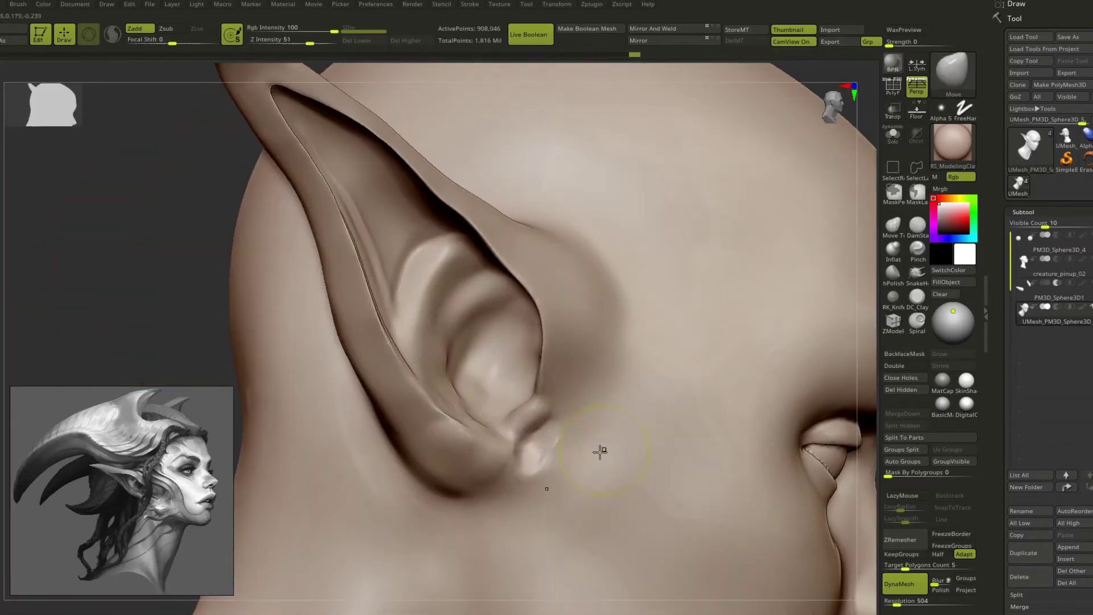
{"action": "key", "text": "b"}
{"action": "key", "text": "d"}
{"action": "key", "text": "s"}
{"action": "mouse_move", "coordinate": [592, 343]}
{"action": "right_mouse_down"}
{"action": "mouse_move", "coordinate": [317, 432]}
{"action": "mouse_move", "coordinate": [526, 325]}
{"action": "mouse_move", "coordinate": [557, 323]}
{"action": "right_mouse_up"}
{"action": "right_click_drag", "start_coordinate": [512, 511], "coordinate": [561, 391]}
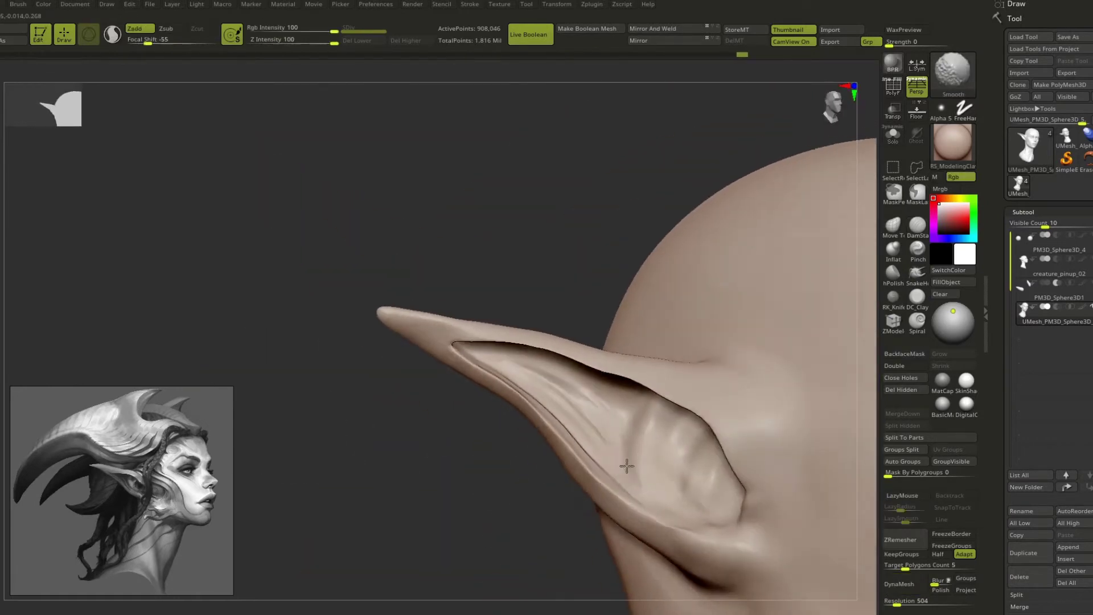
- Refine the ear folds with Move and check both ears from behind
{"action": "key", "text": "b"}
{"action": "key", "text": "m"}
{"action": "key", "text": "v"}
{"action": "right_click_drag", "start_coordinate": [627, 466], "coordinate": [537, 430]}
{"action": "mouse_move", "coordinate": [422, 403]}
{"action": "right_mouse_down"}
{"action": "mouse_move", "coordinate": [630, 366]}
{"action": "mouse_move", "coordinate": [520, 476]}
{"action": "mouse_move", "coordinate": [674, 490]}
{"action": "mouse_move", "coordinate": [762, 446]}
{"action": "mouse_move", "coordinate": [275, 452]}
{"action": "mouse_move", "coordinate": [679, 296]}
{"action": "right_mouse_up"}
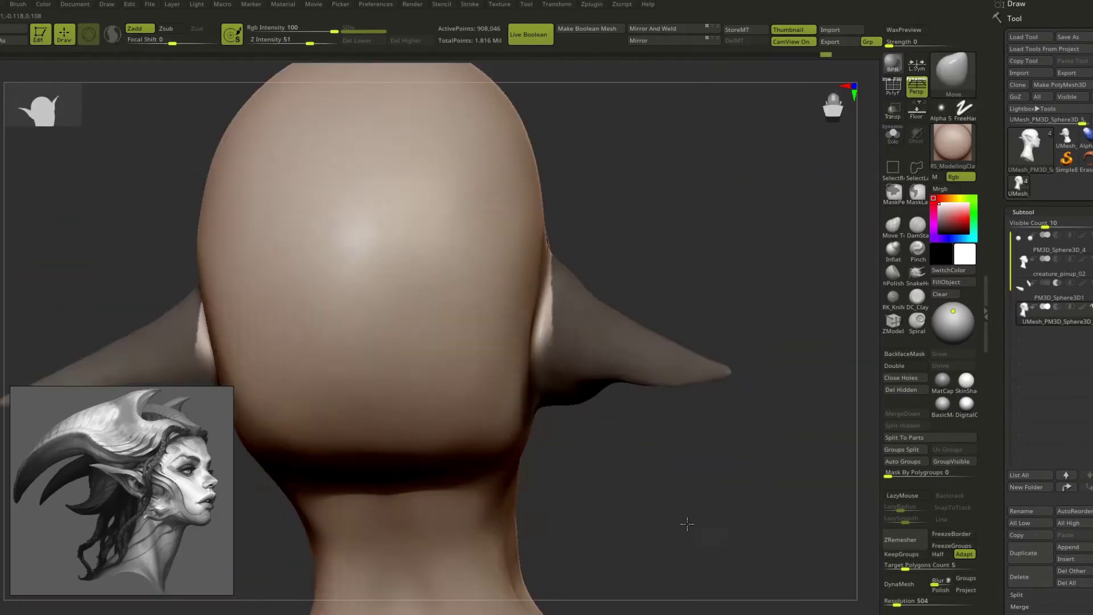
{"action": "mouse_move", "coordinate": [553, 366]}
{"action": "right_mouse_down"}
{"action": "mouse_move", "coordinate": [733, 330]}
{"action": "mouse_move", "coordinate": [573, 227]}
{"action": "right_mouse_up"}
- Pull the blob on the head into a curved horn with the Move gizmo
{"action": "key", "text": "w"}
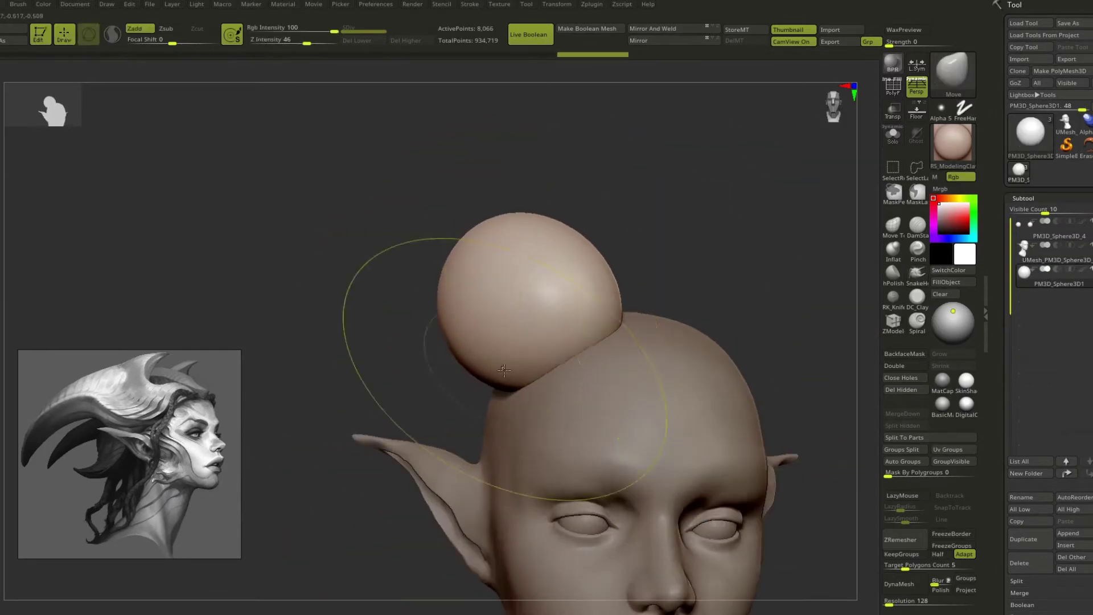
{"action": "mouse_move", "coordinate": [504, 370]}
{"action": "right_mouse_down"}
{"action": "mouse_move", "coordinate": [646, 298]}
{"action": "mouse_move", "coordinate": [528, 370]}
{"action": "right_mouse_up"}
{"action": "mouse_move", "coordinate": [626, 398]}
{"action": "left_mouse_down"}
{"action": "mouse_move", "coordinate": [569, 307]}
{"action": "mouse_move", "coordinate": [415, 386]}
{"action": "mouse_move", "coordinate": [501, 245]}
{"action": "left_mouse_up"}
{"action": "mouse_move", "coordinate": [501, 245]}
{"action": "right_mouse_down"}
{"action": "mouse_move", "coordinate": [591, 237]}
{"action": "mouse_move", "coordinate": [681, 252]}
{"action": "mouse_move", "coordinate": [600, 251]}
{"action": "mouse_move", "coordinate": [621, 246]}
{"action": "mouse_move", "coordinate": [685, 281]}
{"action": "mouse_move", "coordinate": [655, 285]}
{"action": "right_mouse_up"}
- Shape the horn's broad form with the Move brush from several angles
{"action": "key", "text": "b"}
{"action": "key", "text": "m"}
{"action": "key", "text": "v"}
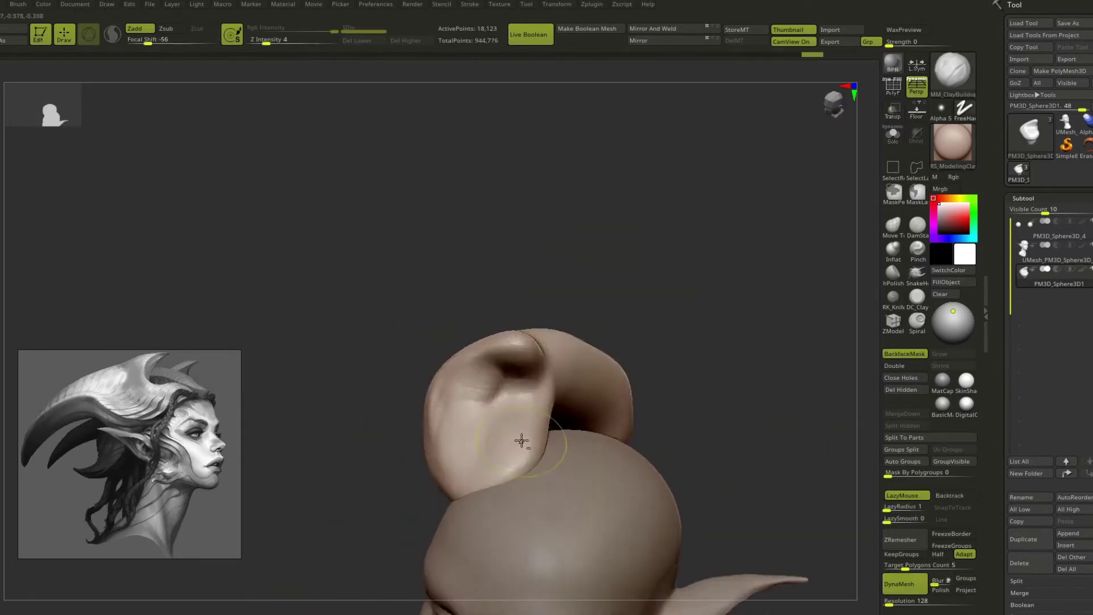
{"action": "right_click_drag", "start_coordinate": [641, 320], "coordinate": [690, 313]}
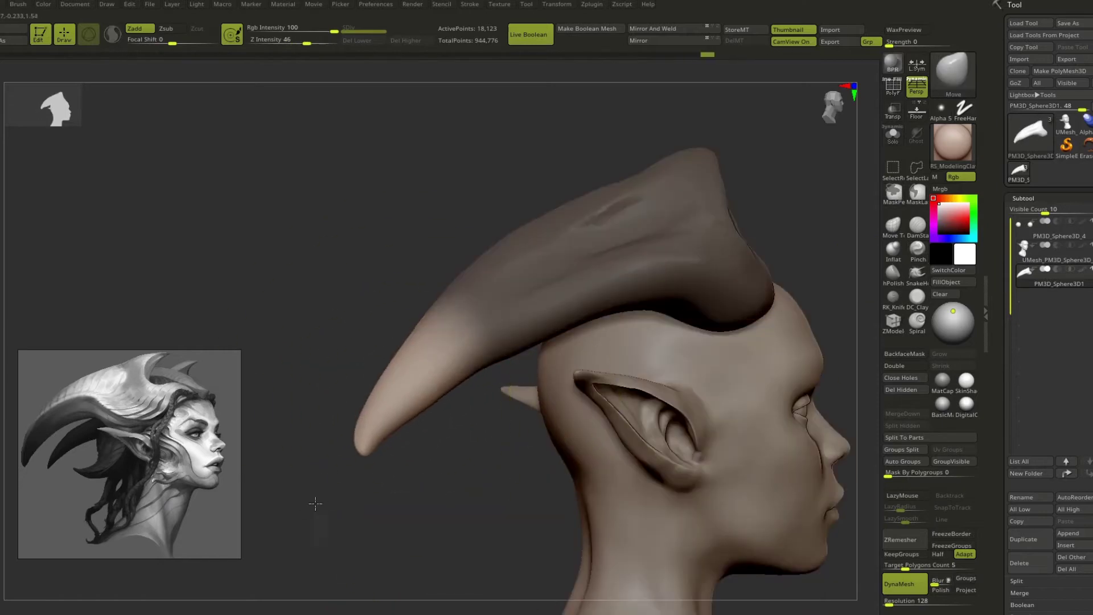
{"action": "right_click_drag", "start_coordinate": [453, 450], "coordinate": [662, 288]}
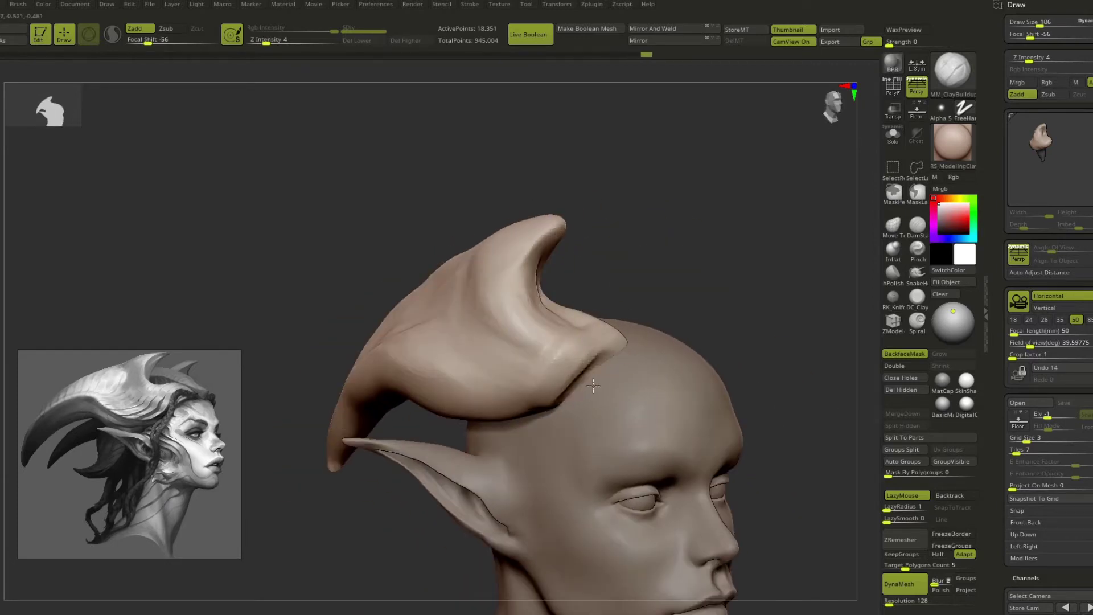
{"action": "right_click_drag", "start_coordinate": [661, 315], "coordinate": [395, 349]}
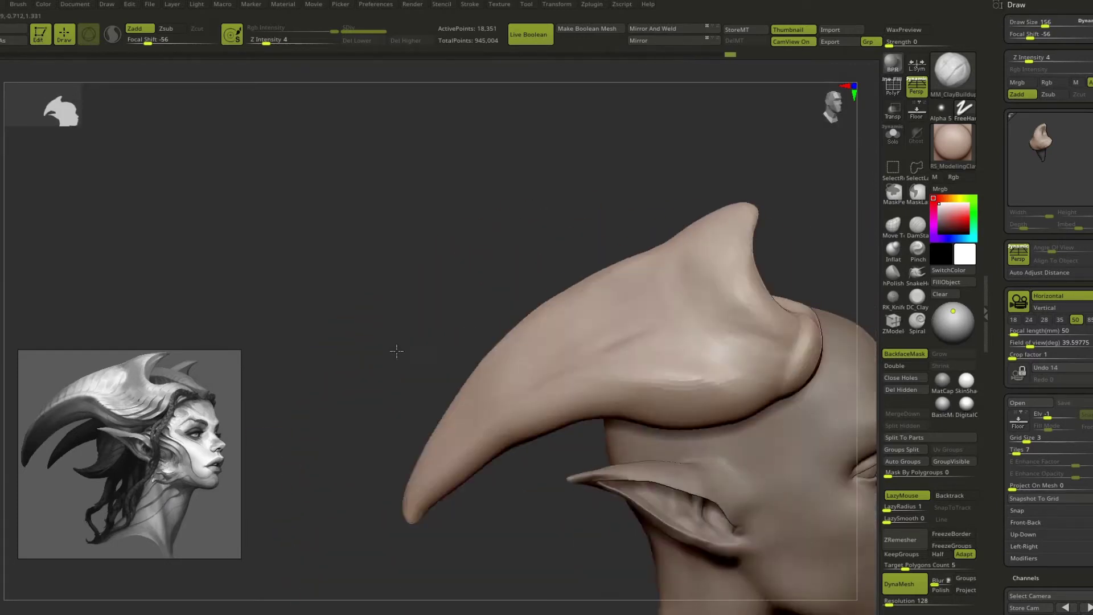
{"action": "mouse_move", "coordinate": [608, 333]}
{"action": "right_mouse_down"}
{"action": "mouse_move", "coordinate": [752, 301]}
{"action": "mouse_move", "coordinate": [826, 220]}
{"action": "mouse_move", "coordinate": [332, 420]}
{"action": "mouse_move", "coordinate": [497, 302]}
{"action": "mouse_move", "coordinate": [476, 365]}
{"action": "mouse_move", "coordinate": [681, 249]}
{"action": "mouse_move", "coordinate": [698, 203]}
{"action": "mouse_move", "coordinate": [586, 361]}
{"action": "mouse_move", "coordinate": [715, 320]}
{"action": "right_mouse_up"}
- Flatten the horn base with ClayBuildup and hPolish at brush size 145
{"action": "key", "text": "b"}
{"action": "key", "text": "c"}
{"action": "key", "text": "b"}
{"action": "key", "text": "b"}
{"action": "key", "text": "h"}
{"action": "key", "text": "p"}
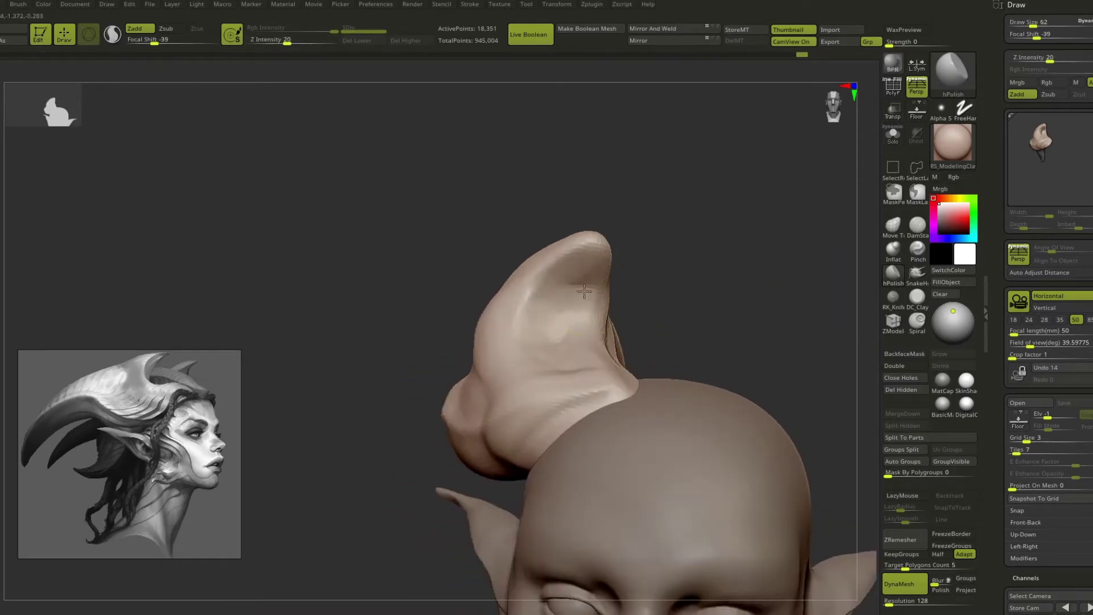
{"action": "right_click_drag", "start_coordinate": [584, 292], "coordinate": [738, 325]}
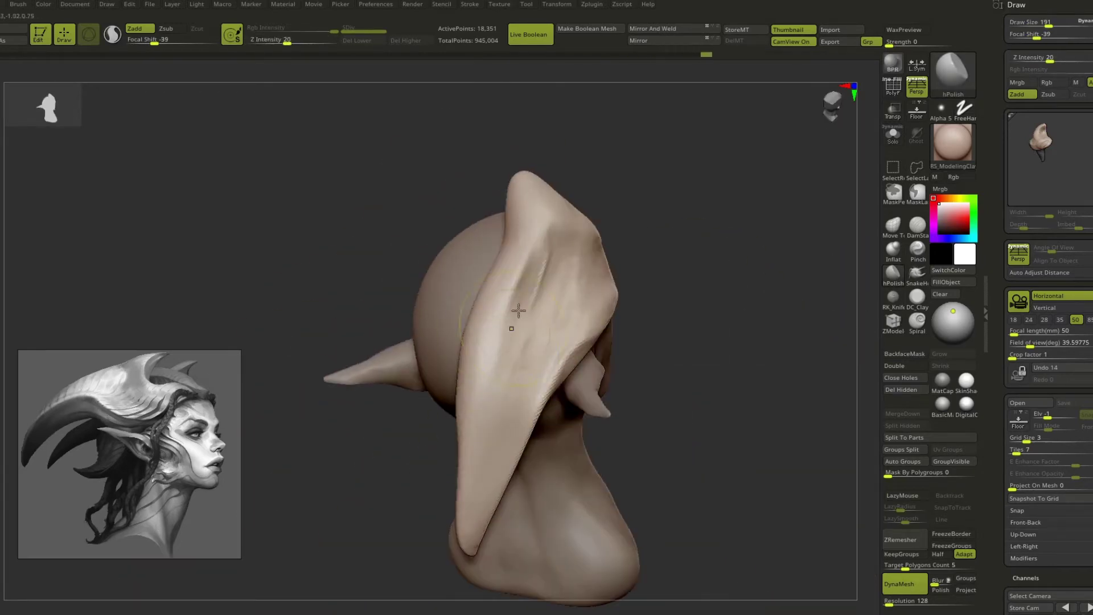
{"action": "key", "text": "s"}
{"action": "left_click_drag", "start_coordinate": [640, 276], "coordinate": [626, 277]}
{"action": "mouse_move", "coordinate": [626, 276]}
{"action": "right_mouse_down"}
{"action": "mouse_move", "coordinate": [520, 318]}
{"action": "mouse_move", "coordinate": [727, 311]}
{"action": "mouse_move", "coordinate": [586, 276]}
{"action": "mouse_move", "coordinate": [690, 220]}
{"action": "mouse_move", "coordinate": [366, 244]}
{"action": "mouse_move", "coordinate": [429, 304]}
{"action": "mouse_move", "coordinate": [460, 249]}
{"action": "right_mouse_up"}
- Adjust the horn's sweep behind the head with the Move brush
{"action": "key", "text": "b"}
{"action": "key", "text": "m"}
{"action": "key", "text": "v"}
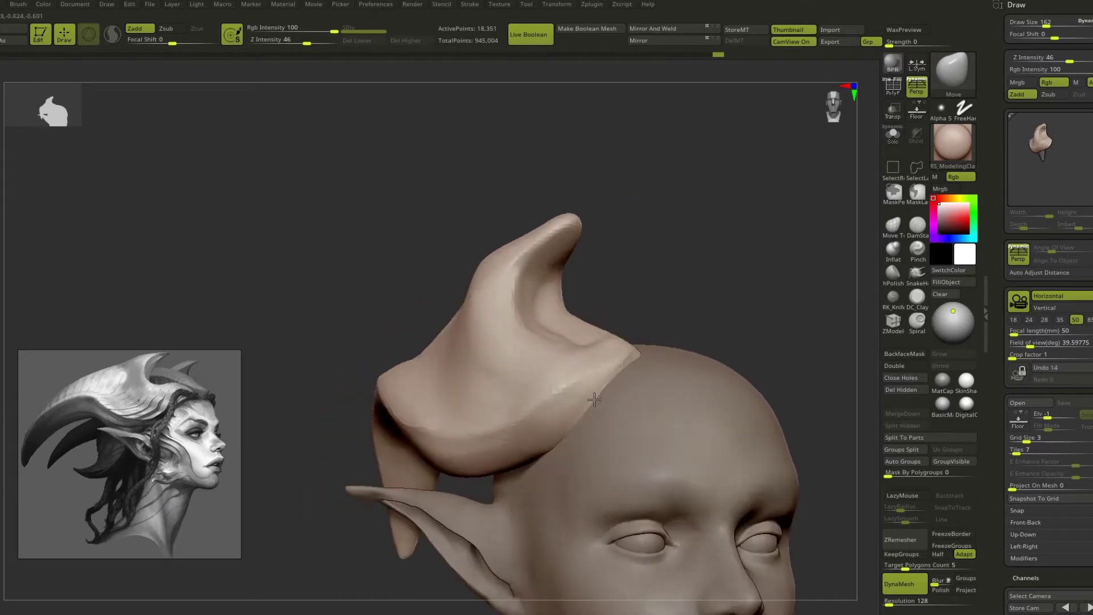
{"action": "right_click_drag", "start_coordinate": [594, 400], "coordinate": [749, 319]}
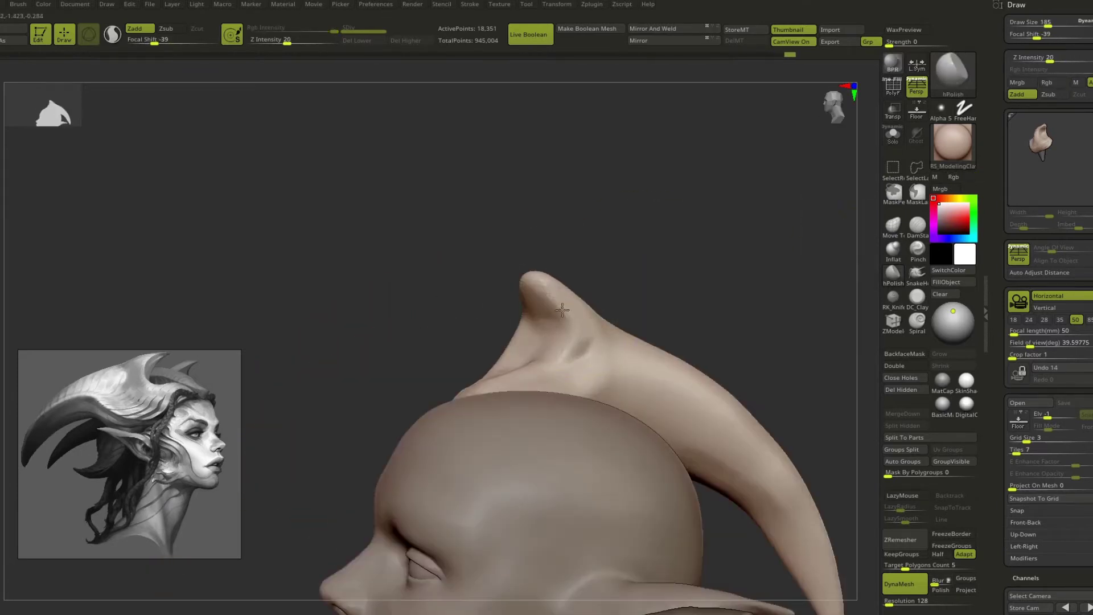
{"action": "mouse_move", "coordinate": [562, 309]}
{"action": "right_mouse_down"}
{"action": "mouse_move", "coordinate": [653, 305]}
{"action": "mouse_move", "coordinate": [606, 330]}
{"action": "mouse_move", "coordinate": [659, 372]}
{"action": "right_mouse_up"}
{"action": "mouse_move", "coordinate": [553, 338]}
{"action": "right_mouse_down"}
{"action": "mouse_move", "coordinate": [532, 378]}
{"action": "mouse_move", "coordinate": [682, 335]}
{"action": "right_mouse_up"}
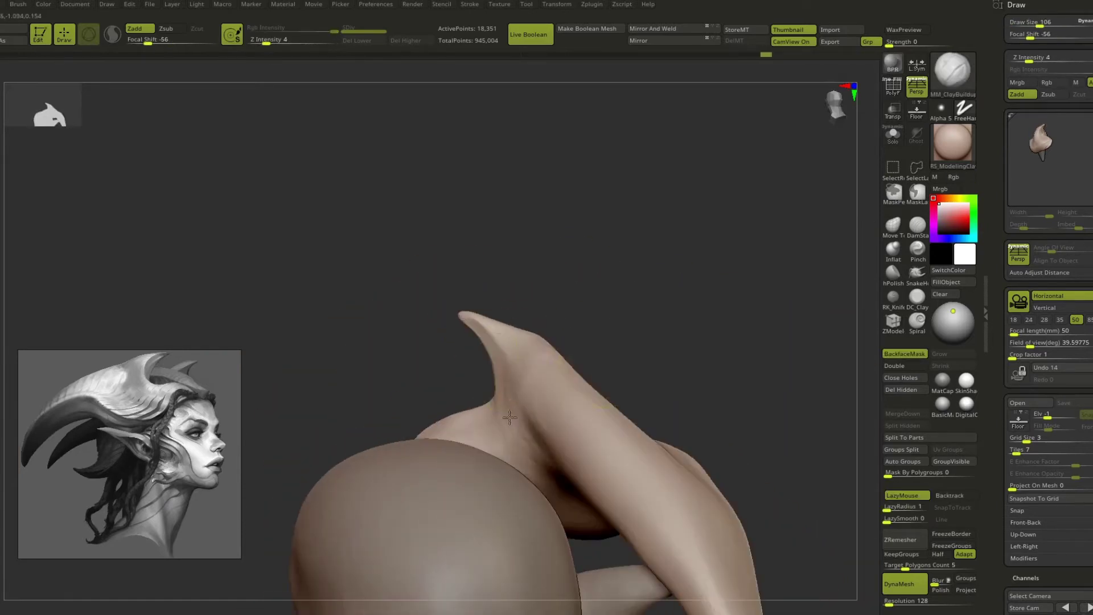
{"action": "right_click_drag", "start_coordinate": [472, 382], "coordinate": [724, 291]}
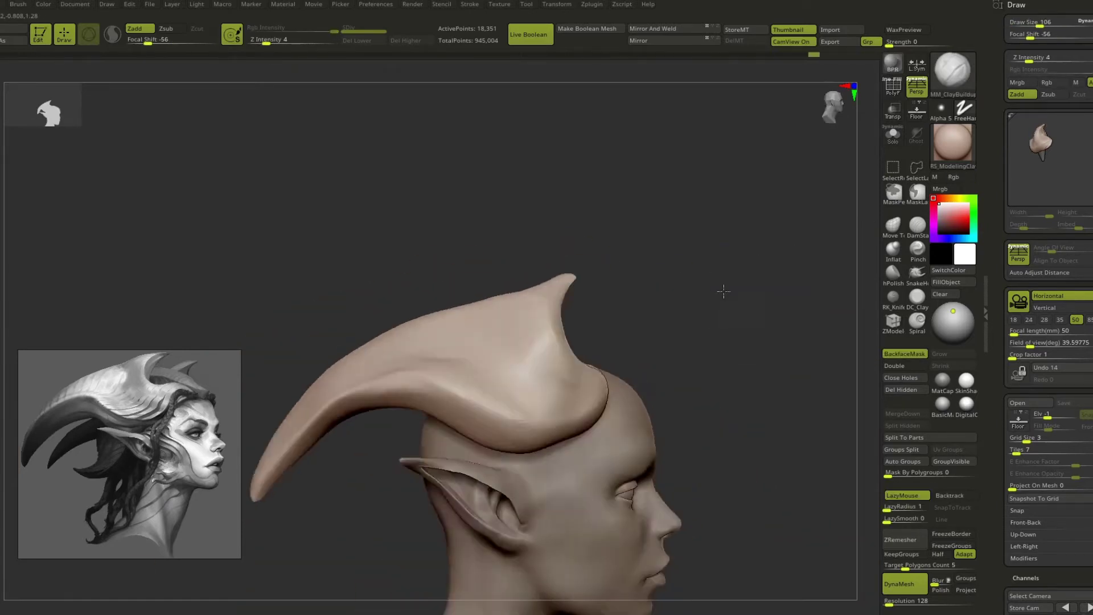
{"action": "right_click_drag", "start_coordinate": [495, 334], "coordinate": [698, 283]}
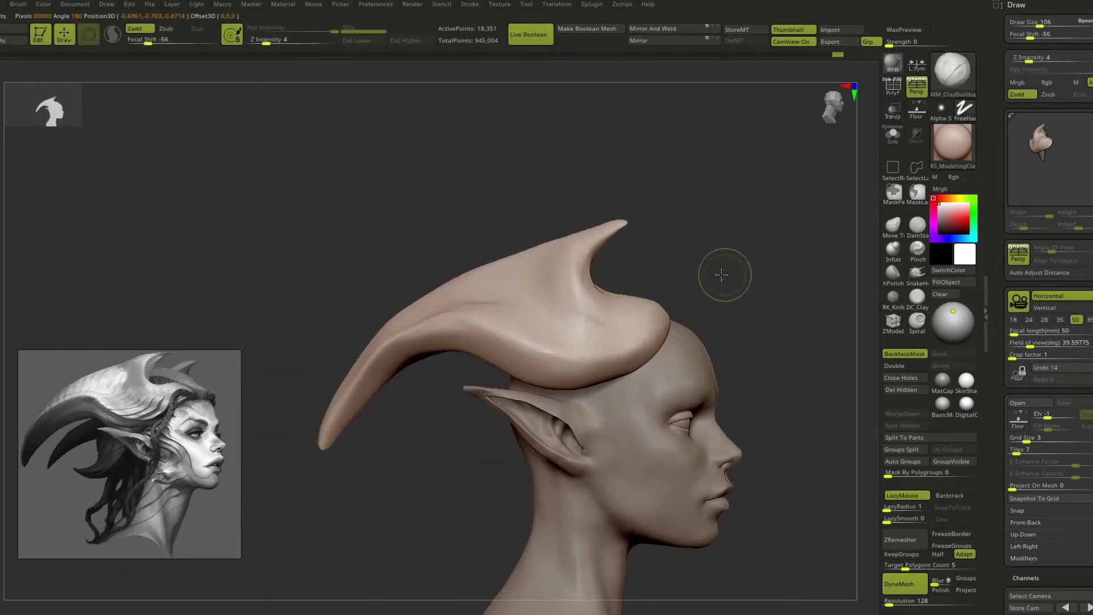
- Refine the horn beside the ear with Move, then polish its planes with hPolish
{"action": "key", "text": "b"}
{"action": "key", "text": "m"}
{"action": "key", "text": "v"}
{"action": "mouse_move", "coordinate": [721, 275]}
{"action": "right_mouse_down"}
{"action": "mouse_move", "coordinate": [723, 285]}
{"action": "mouse_move", "coordinate": [670, 308]}
{"action": "mouse_move", "coordinate": [532, 346]}
{"action": "right_mouse_up"}
{"action": "key", "text": "b"}
{"action": "key", "text": "h"}
{"action": "key", "text": "p"}
{"action": "mouse_move", "coordinate": [643, 329]}
{"action": "right_mouse_down"}
{"action": "mouse_move", "coordinate": [583, 349]}
{"action": "mouse_move", "coordinate": [666, 273]}
{"action": "right_mouse_up"}
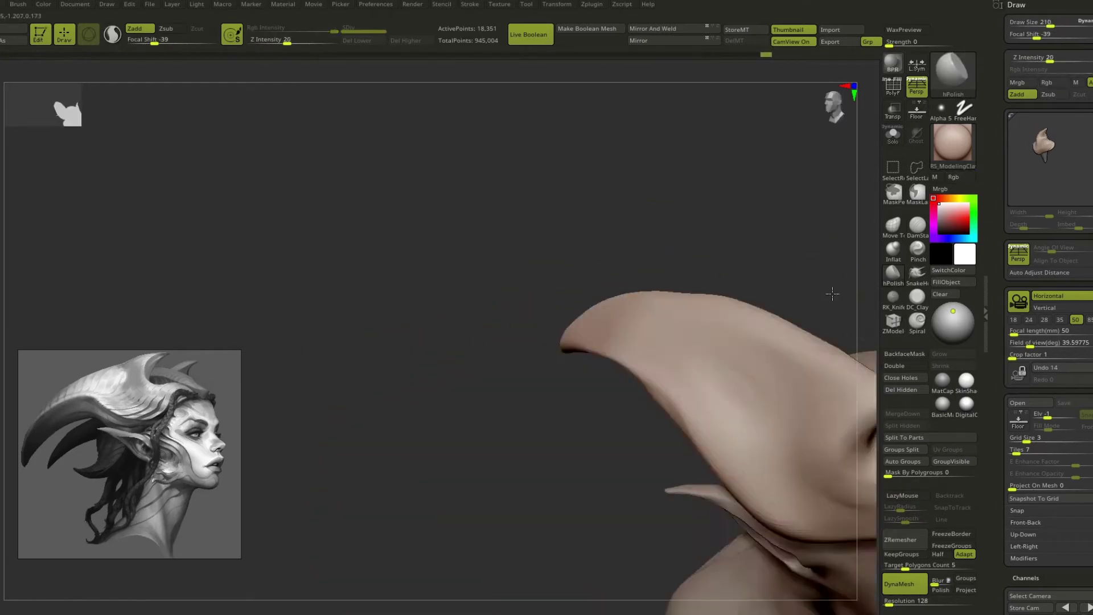
- Smooth the horn surface with ClayBuildup strokes and review both horns from the front
{"action": "key", "text": "b"}
{"action": "key", "text": "c"}
{"action": "key", "text": "b"}
{"action": "mouse_move", "coordinate": [575, 357]}
{"action": "right_mouse_down"}
{"action": "mouse_move", "coordinate": [513, 300]}
{"action": "mouse_move", "coordinate": [500, 325]}
{"action": "right_mouse_up"}
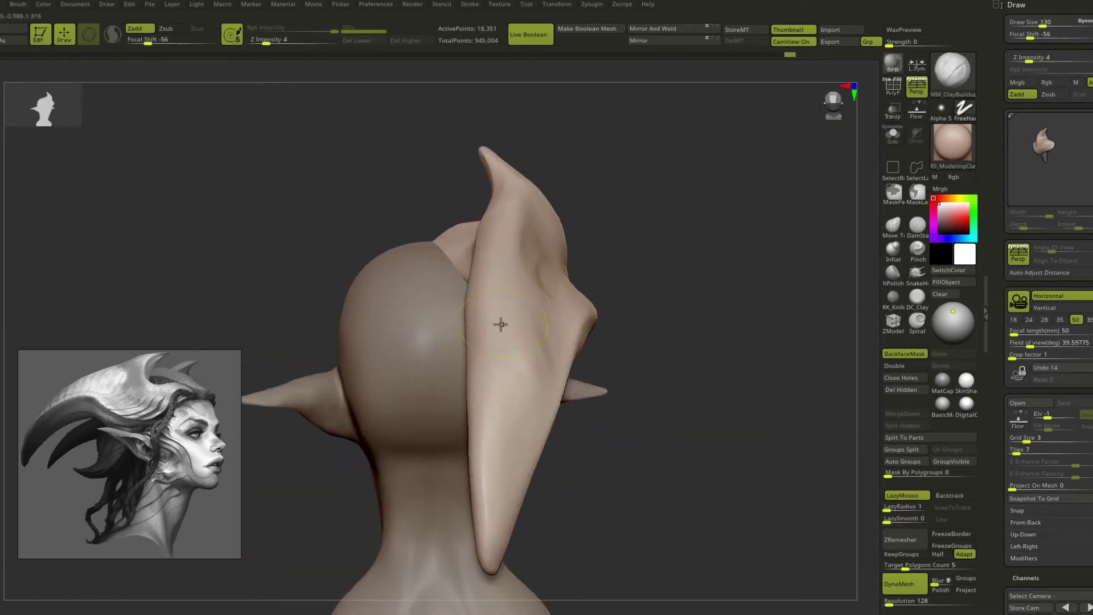
{"action": "right_click_drag", "start_coordinate": [552, 290], "coordinate": [670, 484]}
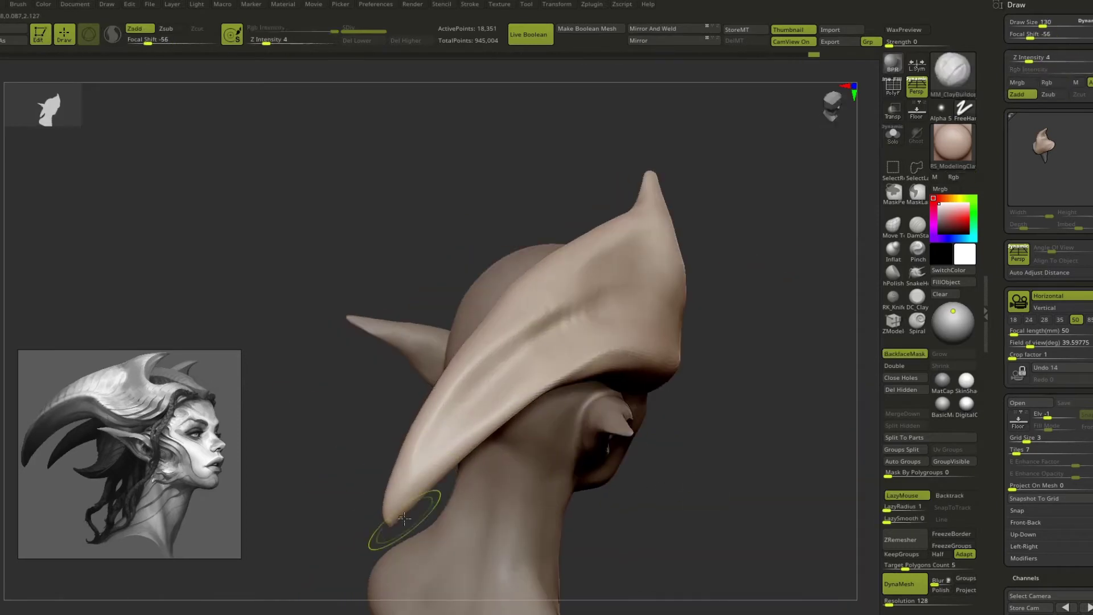
{"action": "right_click_drag", "start_coordinate": [471, 393], "coordinate": [577, 378]}
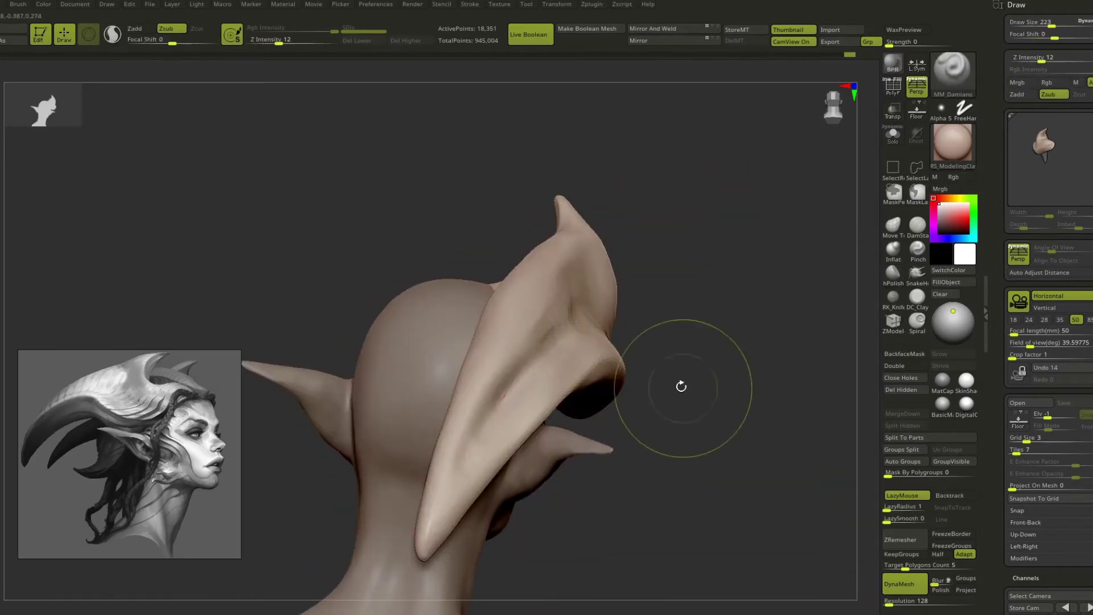
{"action": "right_click_drag", "start_coordinate": [681, 386], "coordinate": [589, 334]}
{"action": "mouse_move", "coordinate": [743, 311]}
{"action": "right_mouse_down"}
{"action": "mouse_move", "coordinate": [837, 245]}
{"action": "mouse_move", "coordinate": [739, 222]}
{"action": "mouse_move", "coordinate": [746, 301]}
{"action": "right_mouse_up"}
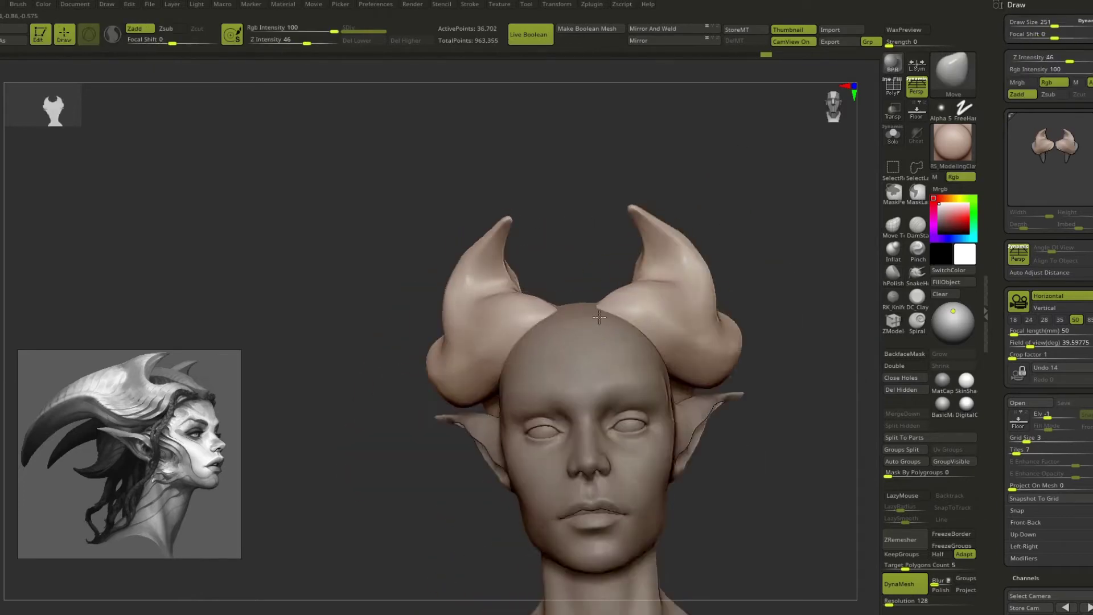
{"action": "mouse_move", "coordinate": [600, 318]}
{"action": "right_mouse_down"}
{"action": "mouse_move", "coordinate": [742, 298]}
{"action": "mouse_move", "coordinate": [759, 355]}
{"action": "right_mouse_up"}
{"action": "mouse_move", "coordinate": [527, 306]}
{"action": "right_mouse_down"}
{"action": "mouse_move", "coordinate": [471, 391]}
{"action": "mouse_move", "coordinate": [447, 366]}
{"action": "mouse_move", "coordinate": [547, 358]}
{"action": "mouse_move", "coordinate": [480, 340]}
{"action": "mouse_move", "coordinate": [730, 212]}
{"action": "mouse_move", "coordinate": [586, 229]}
{"action": "mouse_move", "coordinate": [715, 291]}
{"action": "right_mouse_up"}
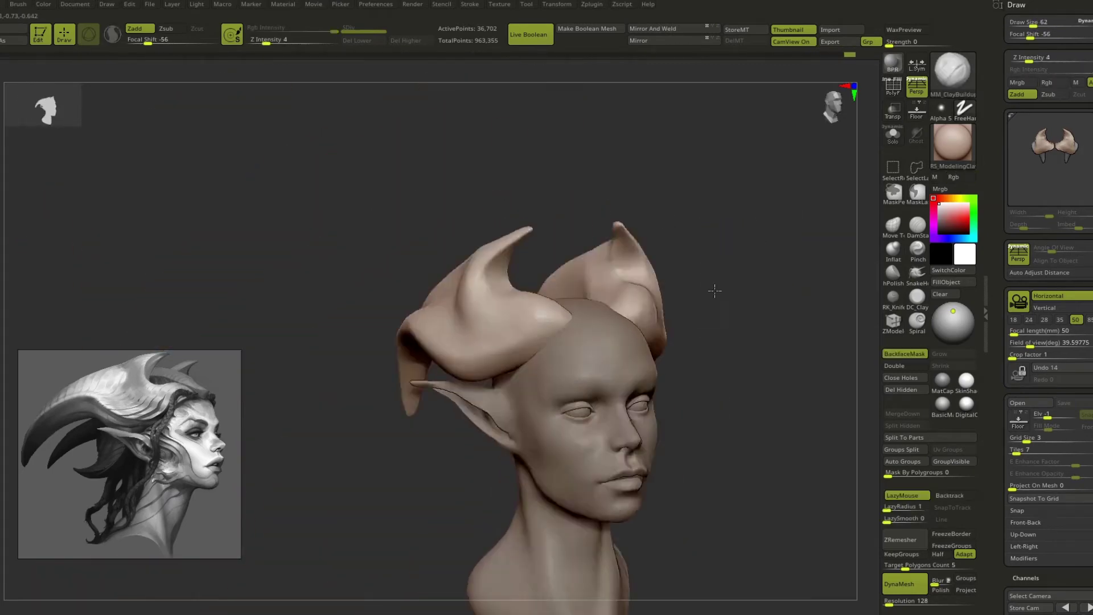
{"action": "mouse_move", "coordinate": [687, 414]}
{"action": "right_mouse_down"}
{"action": "mouse_move", "coordinate": [627, 342]}
{"action": "mouse_move", "coordinate": [672, 353]}
{"action": "mouse_move", "coordinate": [620, 342]}
{"action": "right_mouse_up"}
- Pull the new sphere into a horn shape with Move and Inflat, then DynaMesh it
{"action": "key", "text": "s"}
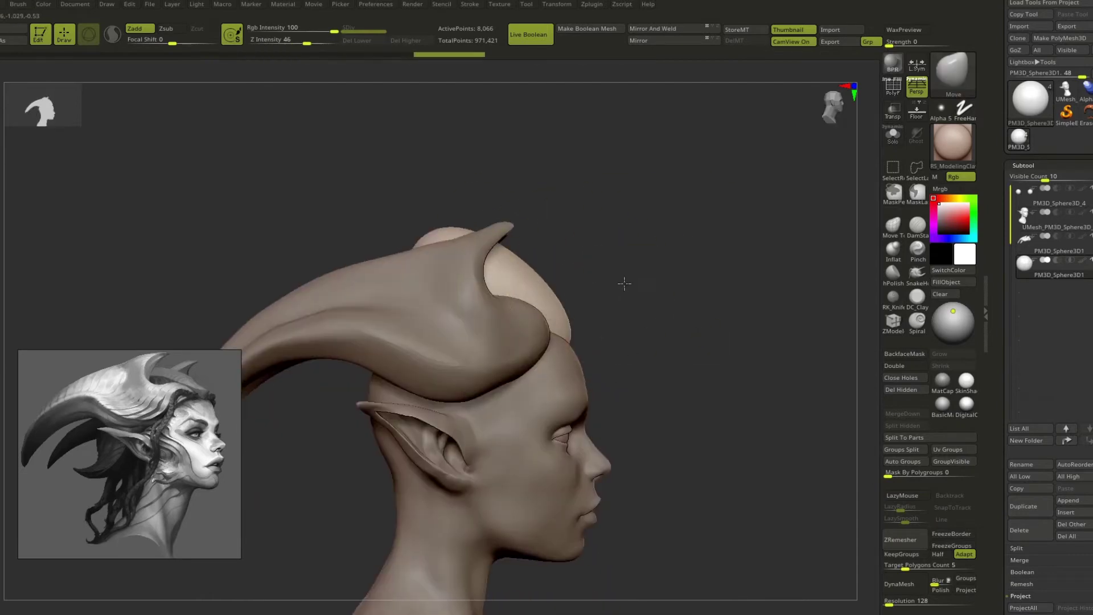
{"action": "left_click_drag", "start_coordinate": [569, 319], "coordinate": [616, 309]}
{"action": "mouse_move", "coordinate": [615, 309]}
{"action": "right_mouse_down"}
{"action": "mouse_move", "coordinate": [701, 245]}
{"action": "mouse_move", "coordinate": [842, 281]}
{"action": "mouse_move", "coordinate": [741, 296]}
{"action": "mouse_move", "coordinate": [723, 320]}
{"action": "mouse_move", "coordinate": [749, 277]}
{"action": "right_mouse_up"}
{"action": "key", "text": "b"}
{"action": "key", "text": "i"}
{"action": "key", "text": "n"}
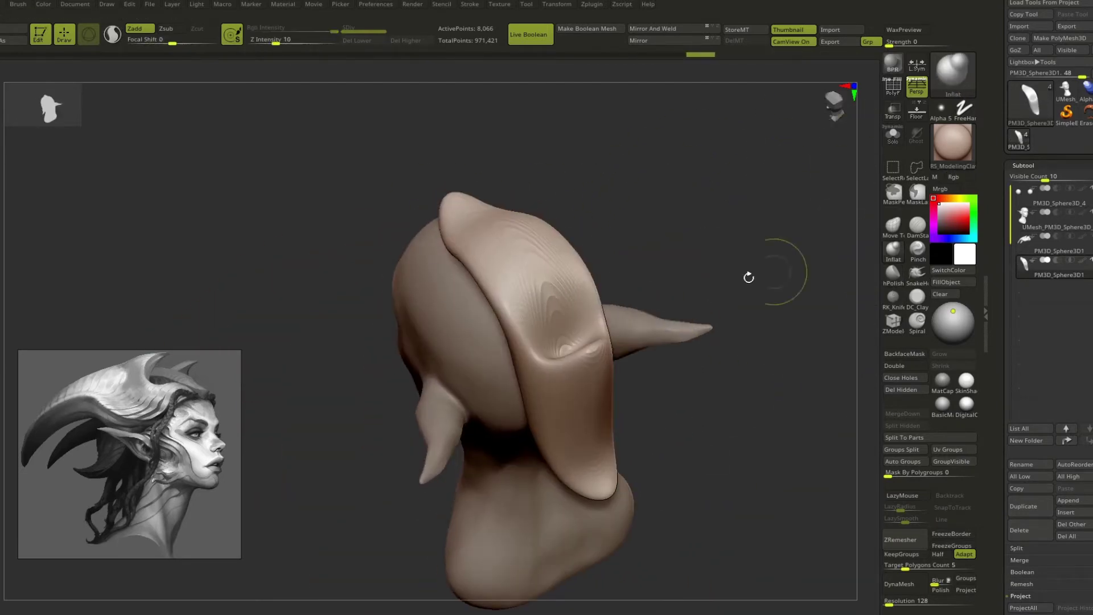
{"action": "left_click", "coordinate": [895, 584]}
- Solo the horn piece and expand its Geometry options for inspection
{"action": "key", "text": "s"}
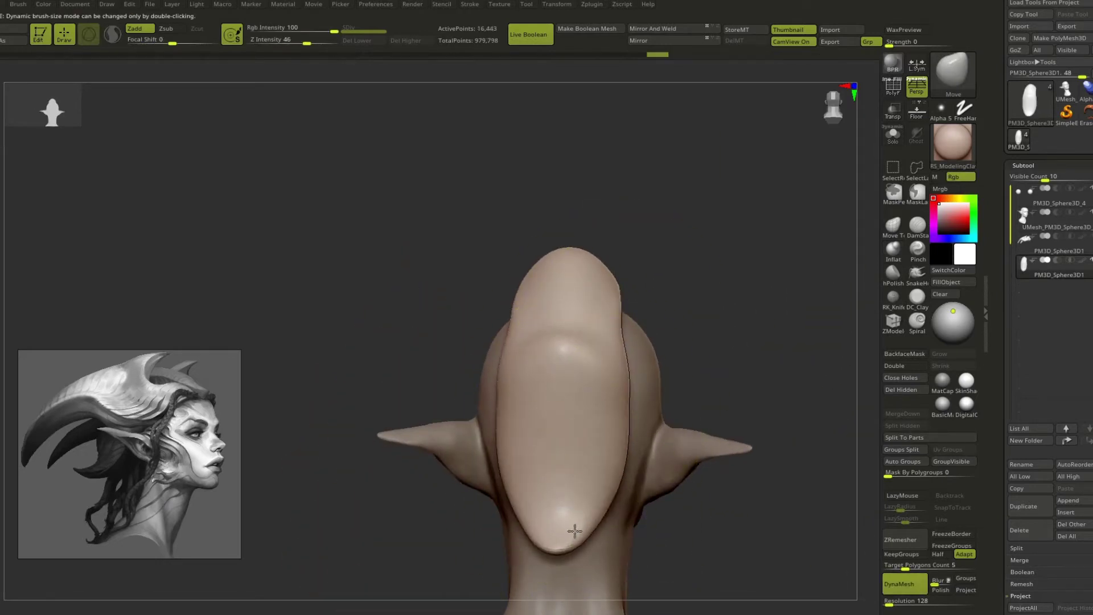
{"action": "mouse_move", "coordinate": [557, 314]}
{"action": "right_mouse_down"}
{"action": "mouse_move", "coordinate": [593, 354]}
{"action": "mouse_move", "coordinate": [768, 200]}
{"action": "mouse_move", "coordinate": [569, 274]}
{"action": "right_mouse_up"}
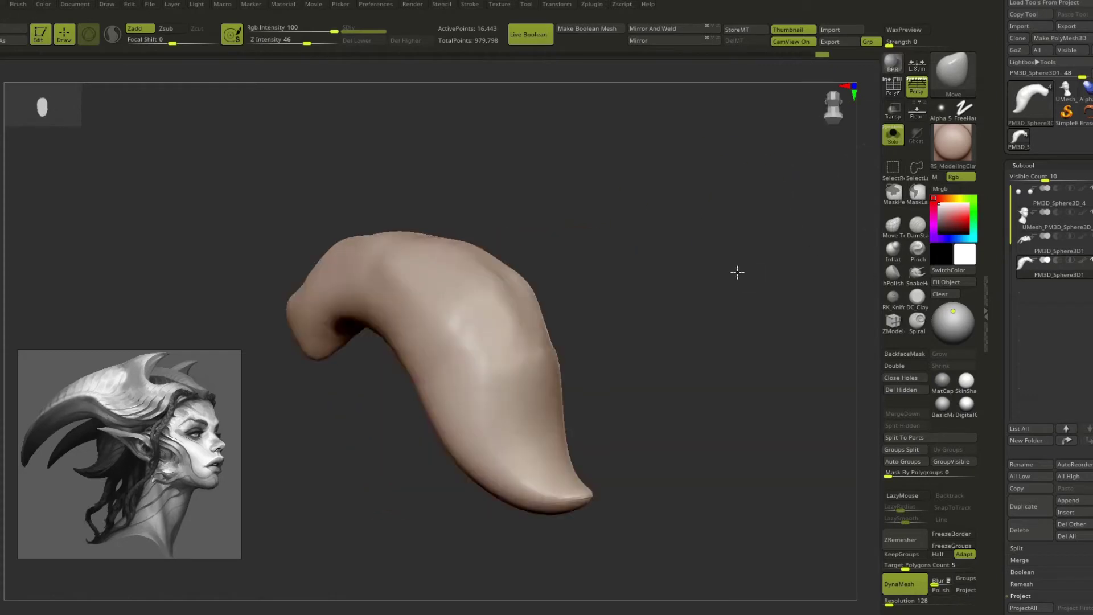
{"action": "right_click_drag", "start_coordinate": [732, 268], "coordinate": [414, 271]}
{"action": "key", "text": "b"}
{"action": "key", "text": "c"}
{"action": "key", "text": "b"}
{"action": "mouse_move", "coordinate": [630, 281]}
{"action": "right_mouse_down"}
{"action": "mouse_move", "coordinate": [366, 274]}
{"action": "mouse_move", "coordinate": [991, 467]}
{"action": "right_mouse_up"}
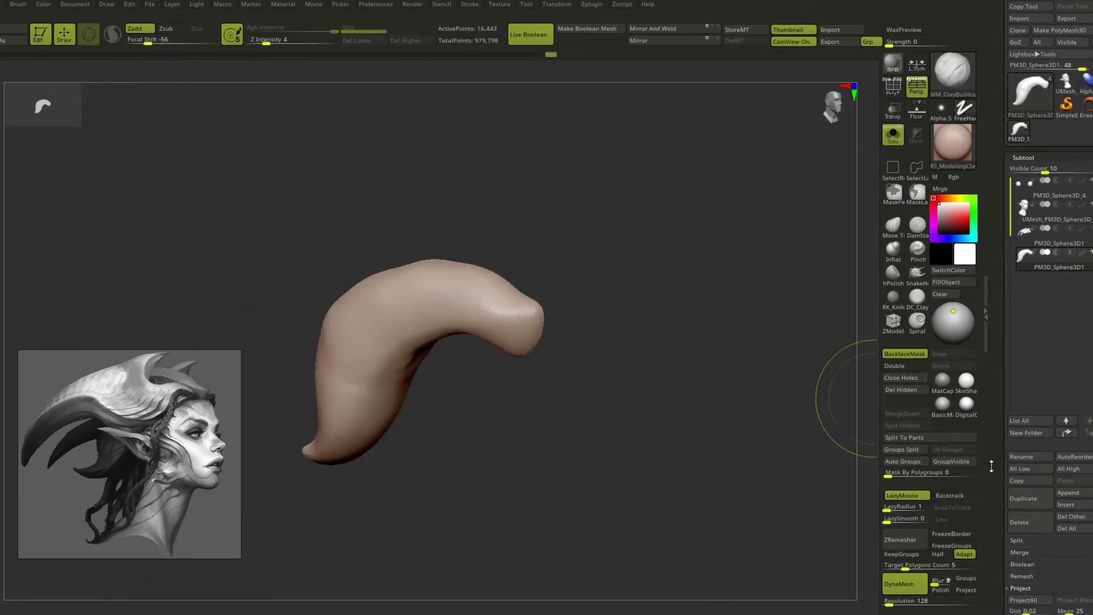
{"action": "left_click", "coordinate": [1028, 352]}
{"action": "right_click_drag", "start_coordinate": [622, 317], "coordinate": [769, 296]}
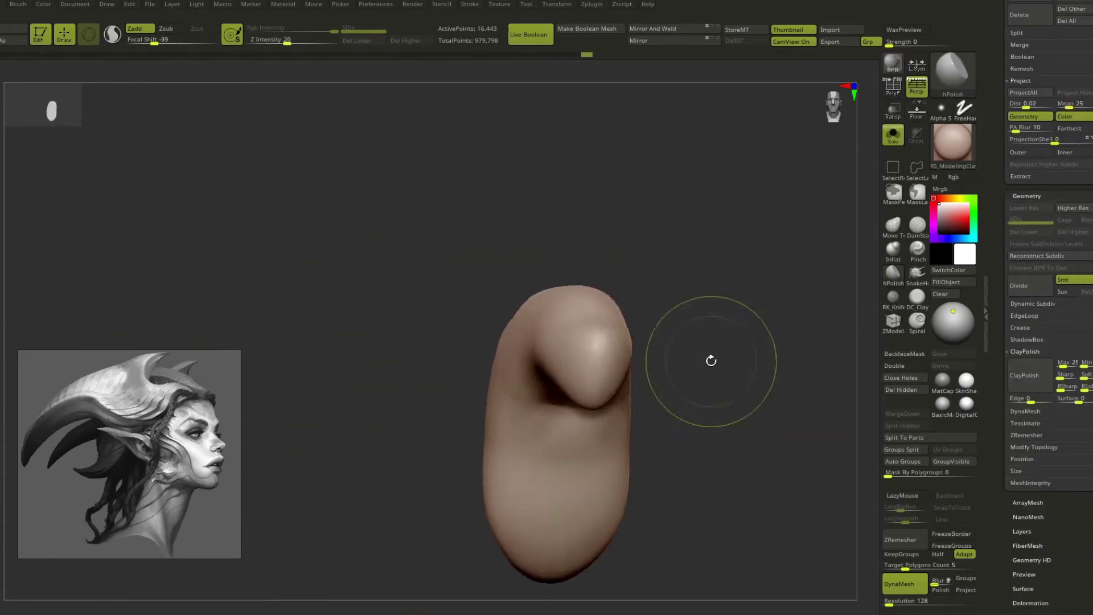
{"action": "mouse_move", "coordinate": [577, 358]}
{"action": "right_mouse_down"}
{"action": "mouse_move", "coordinate": [498, 340]}
{"action": "mouse_move", "coordinate": [647, 208]}
{"action": "mouse_move", "coordinate": [484, 240]}
{"action": "right_mouse_up"}
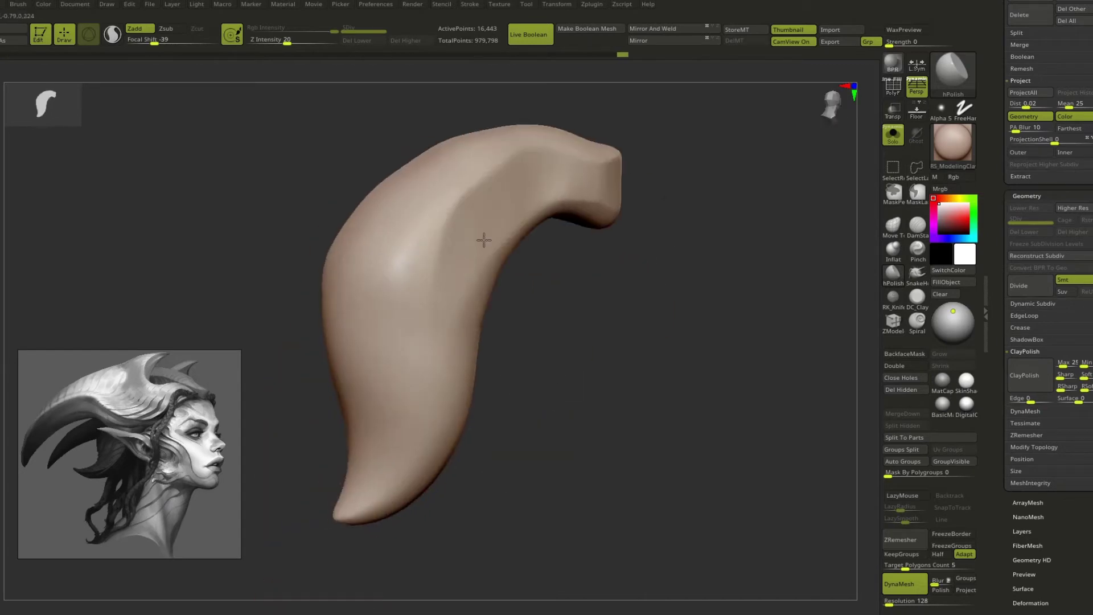
- Adjust the horn piece's curve with the Move brush
{"action": "key", "text": "b"}
{"action": "key", "text": "m"}
{"action": "key", "text": "v"}
{"action": "right_click_drag", "start_coordinate": [499, 194], "coordinate": [486, 389]}
{"action": "key", "text": "space"}
- Polish the horn piece's side planes with hPolish, then return to Move
{"action": "key", "text": "b"}
{"action": "key", "text": "h"}
{"action": "key", "text": "p"}
{"action": "mouse_move", "coordinate": [493, 329]}
{"action": "right_mouse_down"}
{"action": "mouse_move", "coordinate": [440, 366]}
{"action": "mouse_move", "coordinate": [600, 242]}
{"action": "mouse_move", "coordinate": [427, 288]}
{"action": "mouse_move", "coordinate": [627, 236]}
{"action": "mouse_move", "coordinate": [602, 296]}
{"action": "mouse_move", "coordinate": [744, 179]}
{"action": "mouse_move", "coordinate": [693, 337]}
{"action": "mouse_move", "coordinate": [664, 341]}
{"action": "mouse_move", "coordinate": [586, 413]}
{"action": "mouse_move", "coordinate": [576, 190]}
{"action": "mouse_move", "coordinate": [640, 349]}
{"action": "mouse_move", "coordinate": [732, 452]}
{"action": "mouse_move", "coordinate": [639, 444]}
{"action": "mouse_move", "coordinate": [525, 366]}
{"action": "mouse_move", "coordinate": [774, 286]}
{"action": "mouse_move", "coordinate": [760, 317]}
{"action": "mouse_move", "coordinate": [479, 409]}
{"action": "mouse_move", "coordinate": [480, 354]}
{"action": "right_mouse_up"}
{"action": "key", "text": "b"}
{"action": "key", "text": "h"}
{"action": "key", "text": "p"}
{"action": "key", "text": "b"}
{"action": "key", "text": "m"}
{"action": "key", "text": "v"}
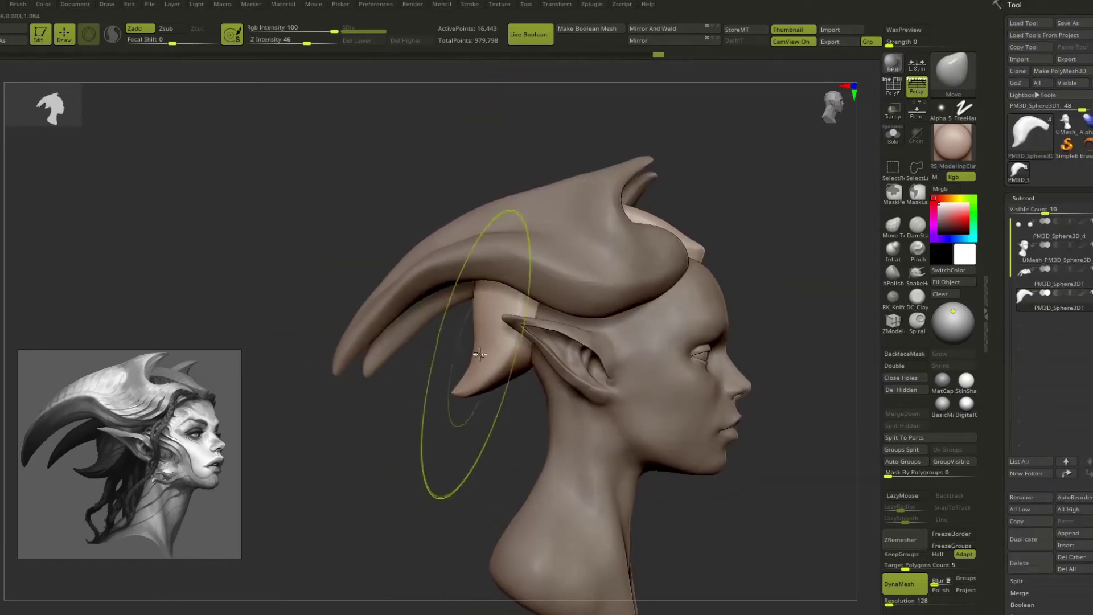
- Select the horn piece and the main horn in turn and fit them together with Move
{"action": "mouse_move", "coordinate": [490, 407]}
{"action": "right_mouse_down"}
{"action": "mouse_move", "coordinate": [513, 319]}
{"action": "mouse_move", "coordinate": [495, 407]}
{"action": "mouse_move", "coordinate": [617, 417]}
{"action": "mouse_move", "coordinate": [456, 440]}
{"action": "right_mouse_up"}
{"action": "mouse_move", "coordinate": [509, 386]}
{"action": "right_mouse_down"}
{"action": "mouse_move", "coordinate": [527, 408]}
{"action": "mouse_move", "coordinate": [664, 390]}
{"action": "mouse_move", "coordinate": [664, 354]}
{"action": "mouse_move", "coordinate": [1041, 291]}
{"action": "right_mouse_up"}
{"action": "left_click", "coordinate": [1041, 290]}
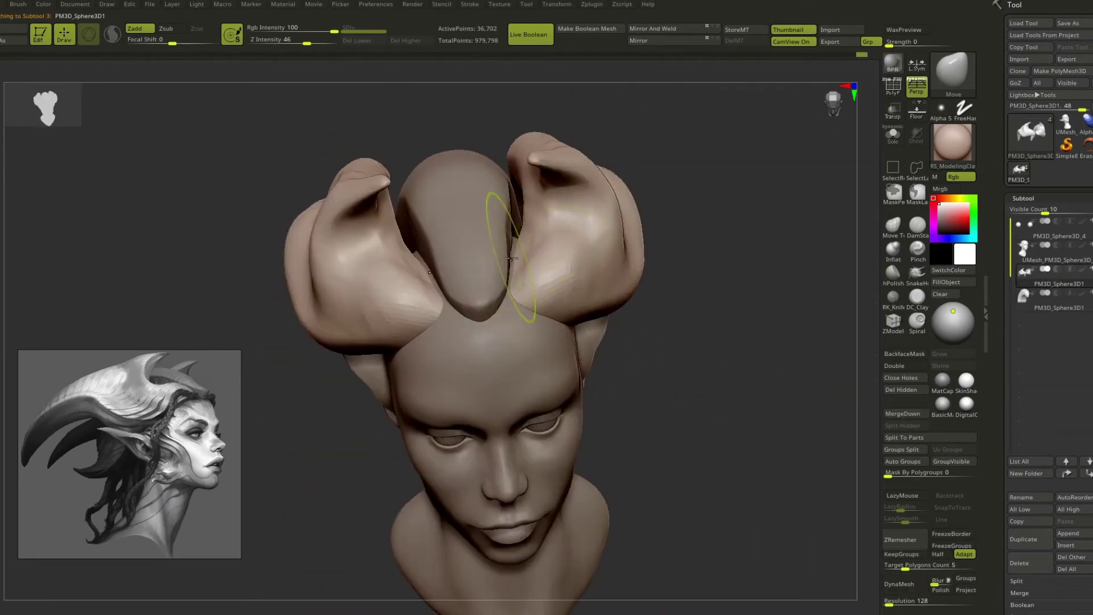
{"action": "mouse_move", "coordinate": [627, 284]}
{"action": "right_mouse_down"}
{"action": "mouse_move", "coordinate": [694, 245]}
{"action": "mouse_move", "coordinate": [523, 291]}
{"action": "right_mouse_up"}
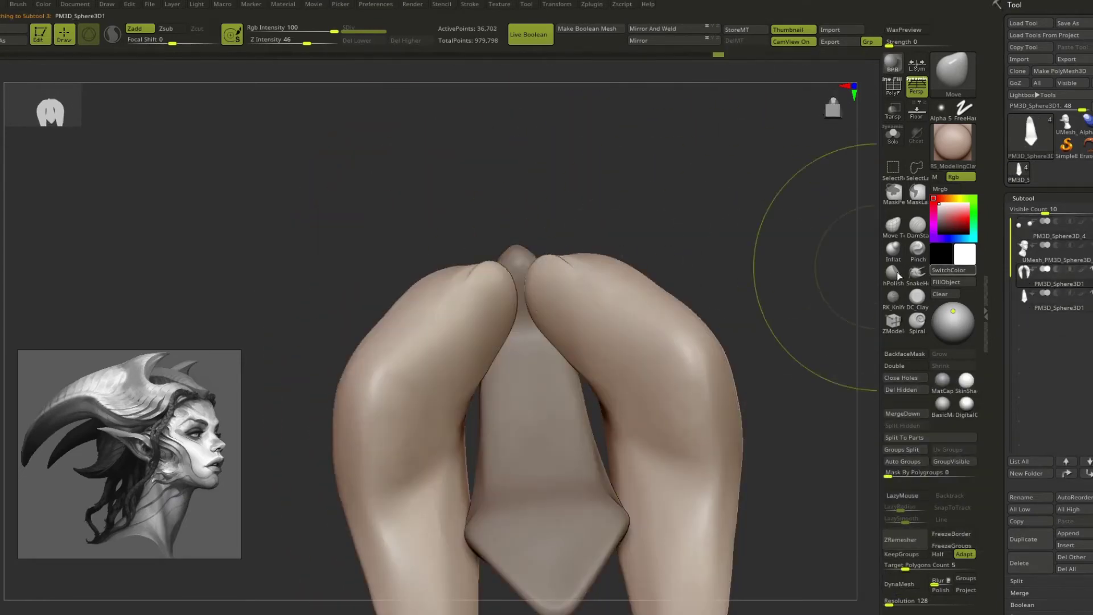
{"action": "mouse_move", "coordinate": [570, 320]}
{"action": "right_mouse_down", "text": "shift"}
{"action": "mouse_move", "coordinate": [637, 483]}
{"action": "mouse_move", "coordinate": [612, 337]}
{"action": "mouse_move", "coordinate": [725, 445]}
{"action": "mouse_move", "coordinate": [771, 372]}
{"action": "right_mouse_up", "text": "shift"}
{"action": "key", "text": "s"}
{"action": "left_click", "coordinate": [495, 176], "text": "alt"}
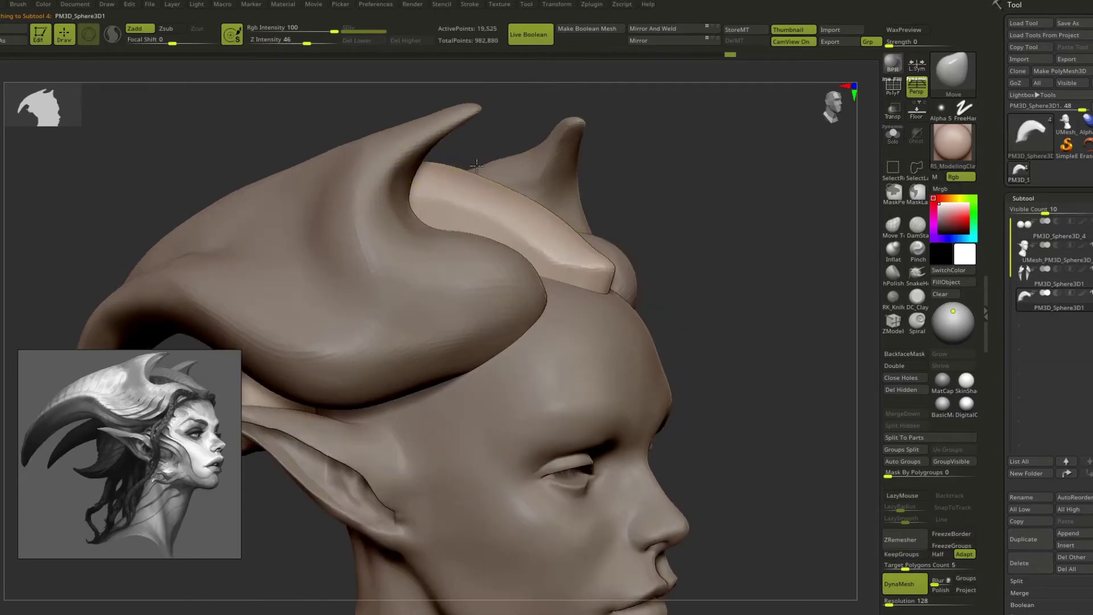
{"action": "mouse_move", "coordinate": [494, 176]}
{"action": "right_mouse_down"}
{"action": "mouse_move", "coordinate": [647, 241]}
{"action": "mouse_move", "coordinate": [734, 297]}
{"action": "mouse_move", "coordinate": [569, 317]}
{"action": "mouse_move", "coordinate": [676, 313]}
{"action": "mouse_move", "coordinate": [669, 438]}
{"action": "right_mouse_up"}
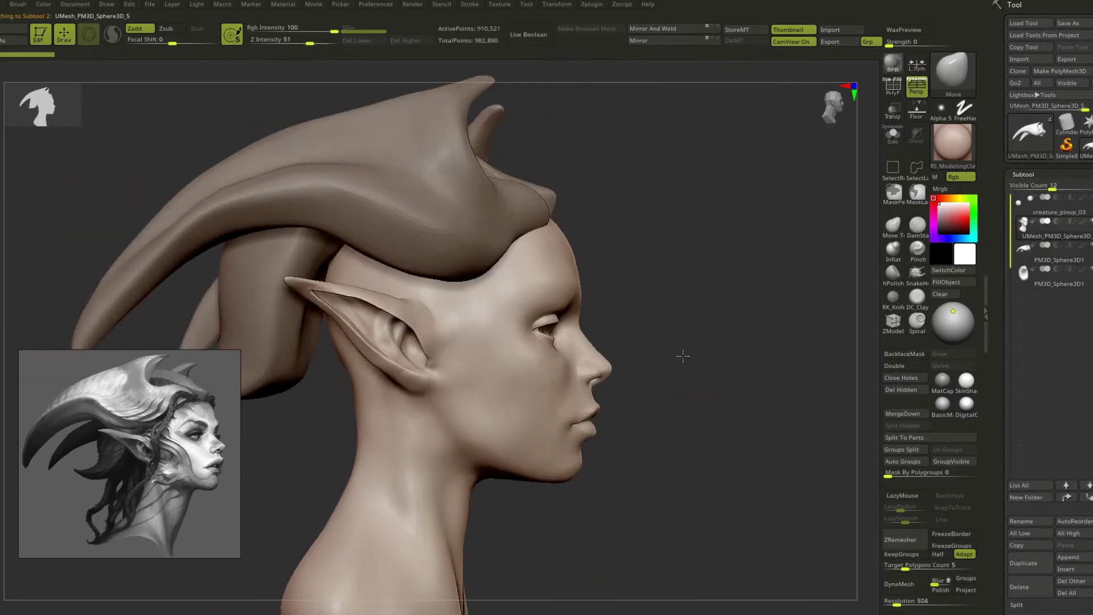
- Mask the brows above the eyes, reshape them, and clear the mask
{"action": "mouse_move", "coordinate": [542, 467]}
{"action": "right_mouse_down"}
{"action": "mouse_move", "coordinate": [674, 463]}
{"action": "mouse_move", "coordinate": [703, 435]}
{"action": "mouse_move", "coordinate": [674, 452]}
{"action": "mouse_move", "coordinate": [626, 456]}
{"action": "mouse_move", "coordinate": [705, 446]}
{"action": "mouse_move", "coordinate": [740, 256]}
{"action": "mouse_move", "coordinate": [655, 342]}
{"action": "mouse_move", "coordinate": [570, 319]}
{"action": "right_mouse_up"}
{"action": "left_click_drag", "start_coordinate": [513, 319], "coordinate": [647, 312], "text": "ctrl"}
{"action": "right_click_drag", "start_coordinate": [646, 312], "coordinate": [402, 377]}
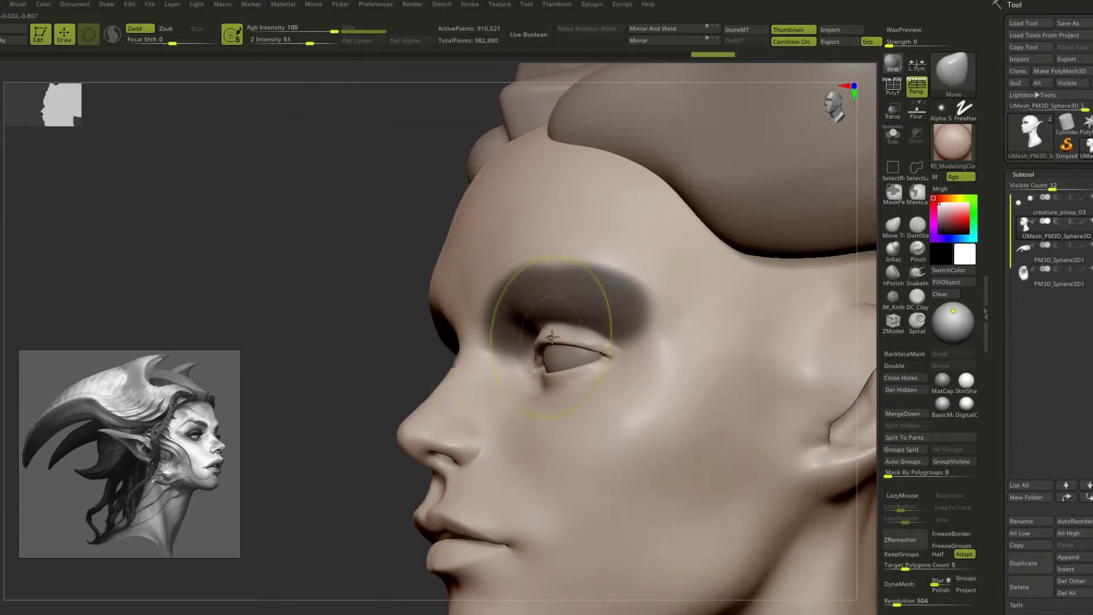
{"action": "mouse_move", "coordinate": [552, 337]}
{"action": "right_mouse_down"}
{"action": "mouse_move", "coordinate": [708, 435]}
{"action": "mouse_move", "coordinate": [708, 367]}
{"action": "mouse_move", "coordinate": [622, 317]}
{"action": "mouse_move", "coordinate": [710, 459]}
{"action": "mouse_move", "coordinate": [676, 466]}
{"action": "mouse_move", "coordinate": [620, 454]}
{"action": "mouse_move", "coordinate": [561, 476]}
{"action": "mouse_move", "coordinate": [680, 432]}
{"action": "mouse_move", "coordinate": [702, 444]}
{"action": "mouse_move", "coordinate": [683, 404]}
{"action": "mouse_move", "coordinate": [464, 228]}
{"action": "mouse_move", "coordinate": [641, 437]}
{"action": "right_mouse_up"}
{"action": "mouse_move", "coordinate": [573, 480]}
{"action": "right_mouse_down"}
{"action": "mouse_move", "coordinate": [452, 416]}
{"action": "mouse_move", "coordinate": [696, 379]}
{"action": "mouse_move", "coordinate": [557, 317]}
{"action": "mouse_move", "coordinate": [749, 306]}
{"action": "mouse_move", "coordinate": [771, 251]}
{"action": "mouse_move", "coordinate": [737, 276]}
{"action": "mouse_move", "coordinate": [772, 314]}
{"action": "right_mouse_up"}
- Solo the horns, stand one nearly upright, and carve long grooves along it
{"action": "left_click", "coordinate": [557, 317], "text": "alt"}
{"action": "key", "text": "alt+s"}
{"action": "scroll", "coordinate": [1020, 386], "scroll_direction": "down", "scroll_amount": 5}
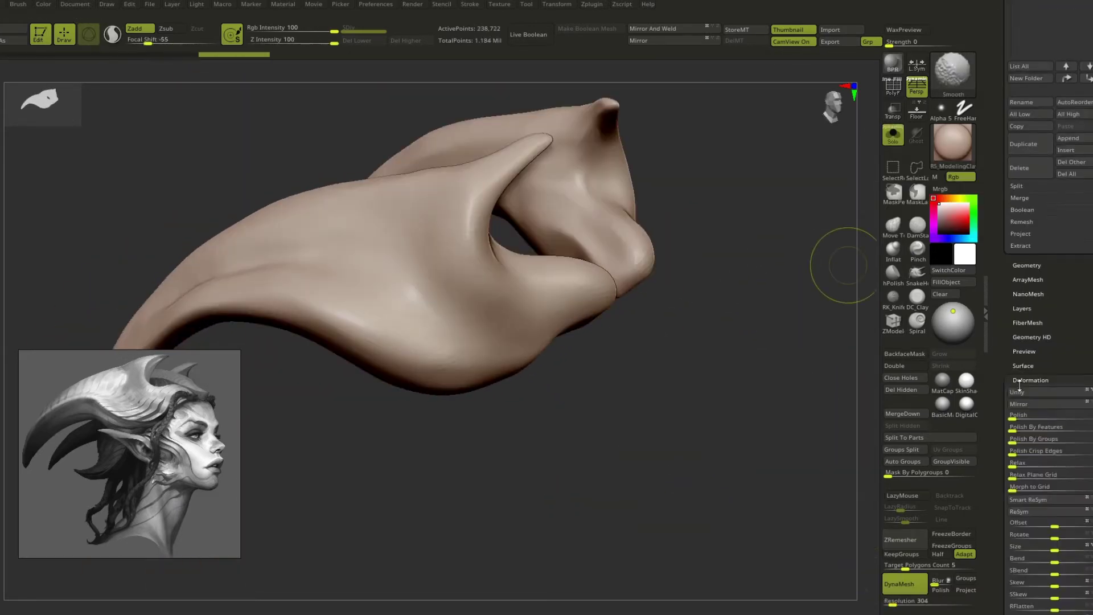
{"action": "mouse_move", "coordinate": [634, 440]}
{"action": "right_mouse_down"}
{"action": "mouse_move", "coordinate": [696, 398]}
{"action": "mouse_move", "coordinate": [470, 253]}
{"action": "right_mouse_up"}
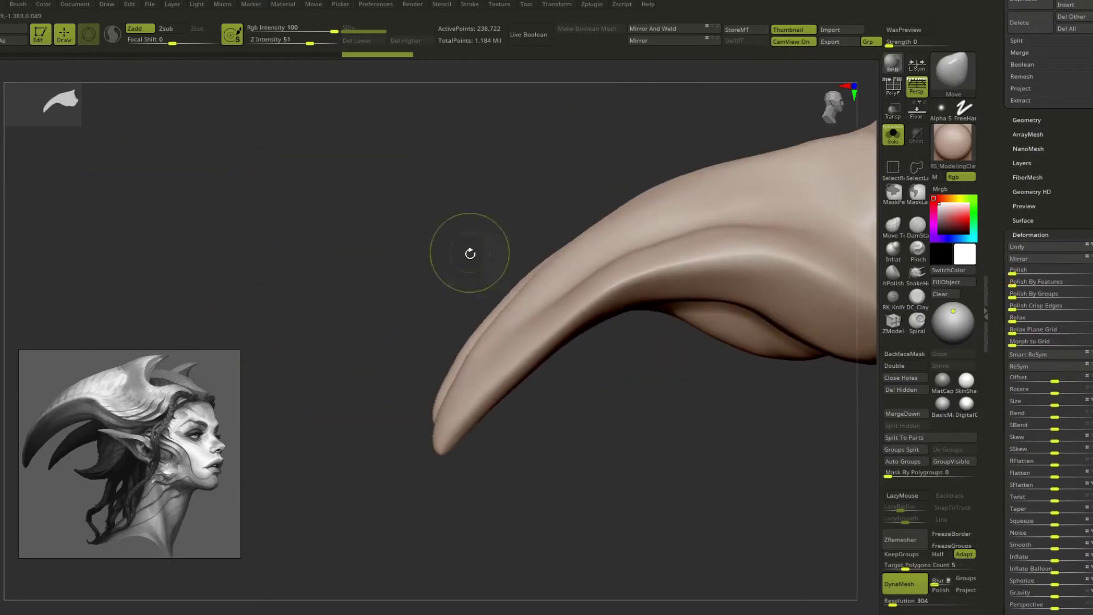
{"action": "mouse_move", "coordinate": [527, 172]}
{"action": "left_mouse_down"}
{"action": "mouse_move", "coordinate": [525, 427]}
{"action": "mouse_move", "coordinate": [563, 408]}
{"action": "mouse_move", "coordinate": [520, 354]}
{"action": "mouse_move", "coordinate": [623, 451]}
{"action": "mouse_move", "coordinate": [635, 417]}
{"action": "mouse_move", "coordinate": [557, 374]}
{"action": "mouse_move", "coordinate": [678, 496]}
{"action": "mouse_move", "coordinate": [572, 377]}
{"action": "mouse_move", "coordinate": [537, 476]}
{"action": "mouse_move", "coordinate": [514, 456]}
{"action": "mouse_move", "coordinate": [571, 495]}
{"action": "mouse_move", "coordinate": [640, 518]}
{"action": "mouse_move", "coordinate": [657, 303]}
{"action": "left_mouse_up"}
{"action": "left_click", "coordinate": [917, 225]}
{"action": "mouse_move", "coordinate": [602, 251]}
{"action": "left_mouse_down"}
{"action": "mouse_move", "coordinate": [481, 386]}
{"action": "mouse_move", "coordinate": [700, 469]}
{"action": "mouse_move", "coordinate": [715, 323]}
{"action": "left_mouse_up"}
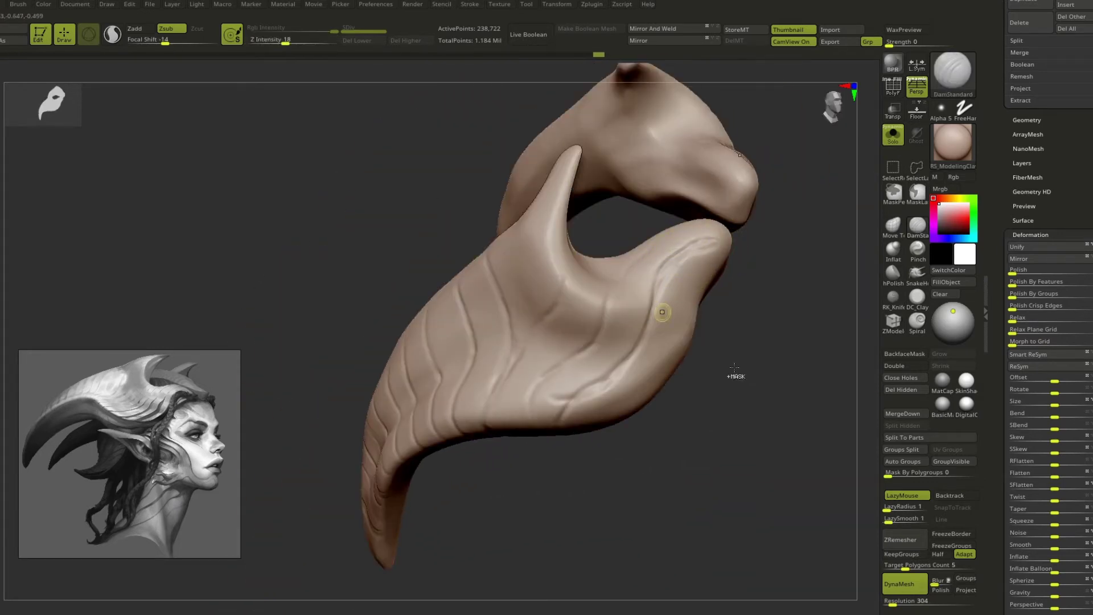
- Load the Slash2 brush from the library and cut slash grooves into the upper horn
{"action": "right_click_drag", "start_coordinate": [674, 258], "coordinate": [734, 304]}
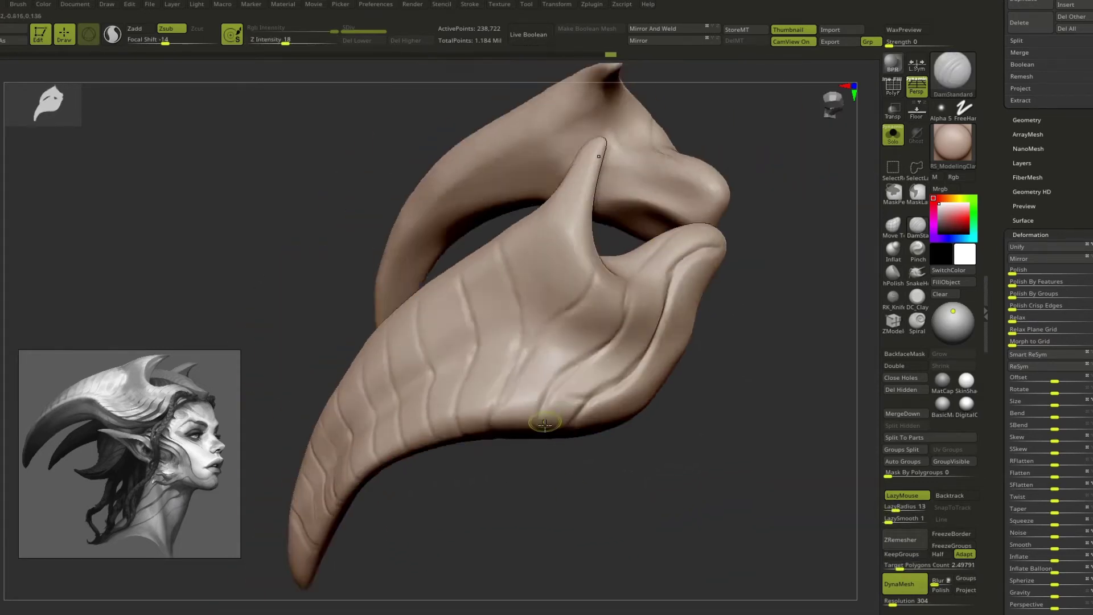
{"action": "key", "text": "comma"}
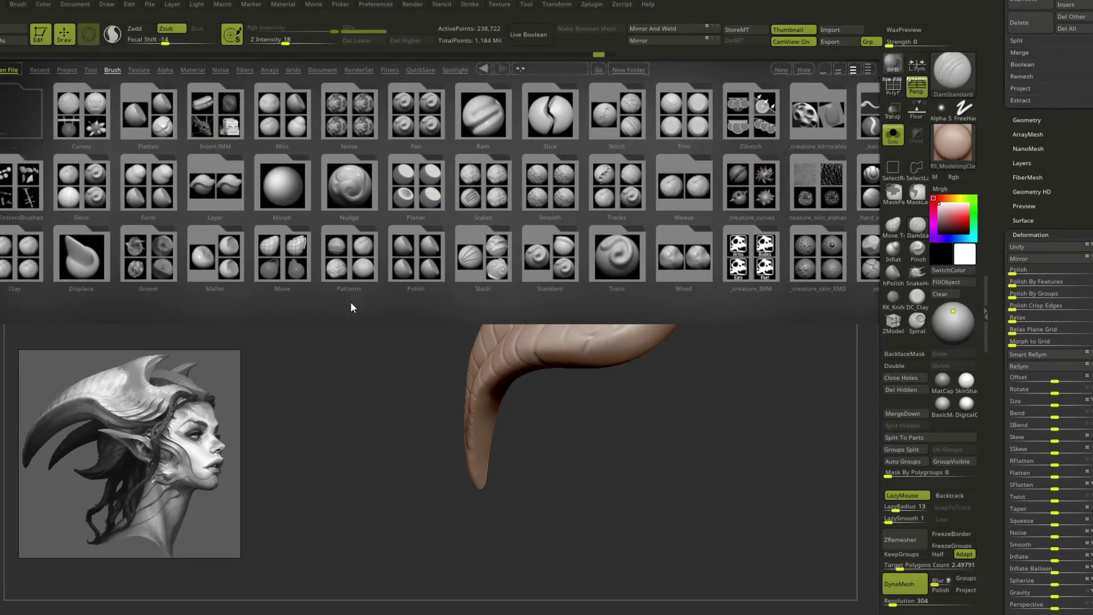
{"action": "double_click", "coordinate": [383, 256]}
{"action": "double_click", "coordinate": [20, 182]}
{"action": "right_click_drag", "start_coordinate": [854, 463], "coordinate": [703, 307]}
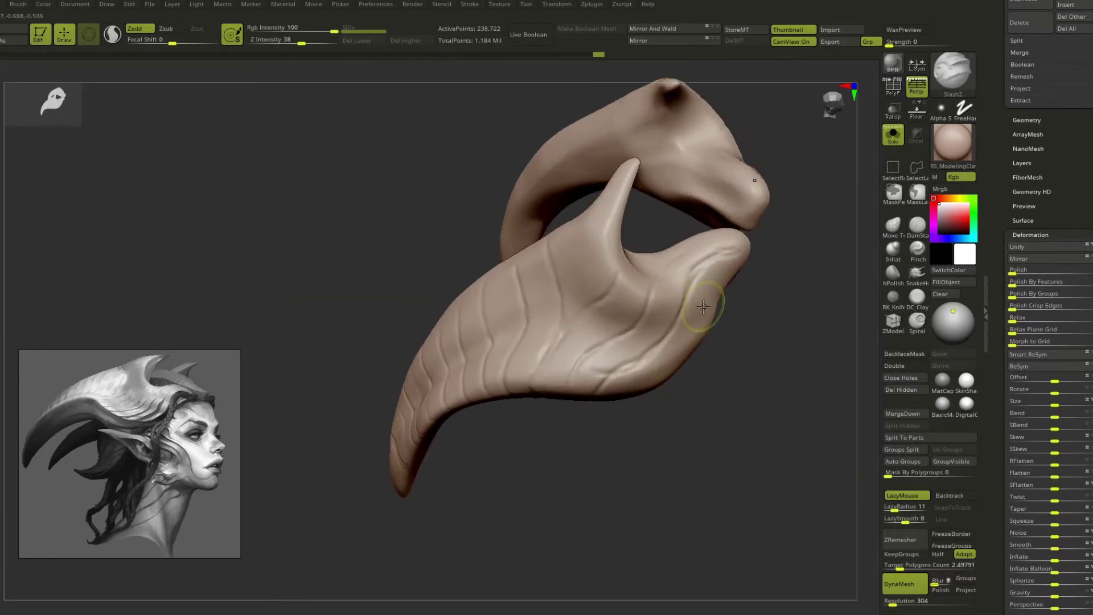
{"action": "right_click_drag", "start_coordinate": [602, 379], "coordinate": [860, 433]}
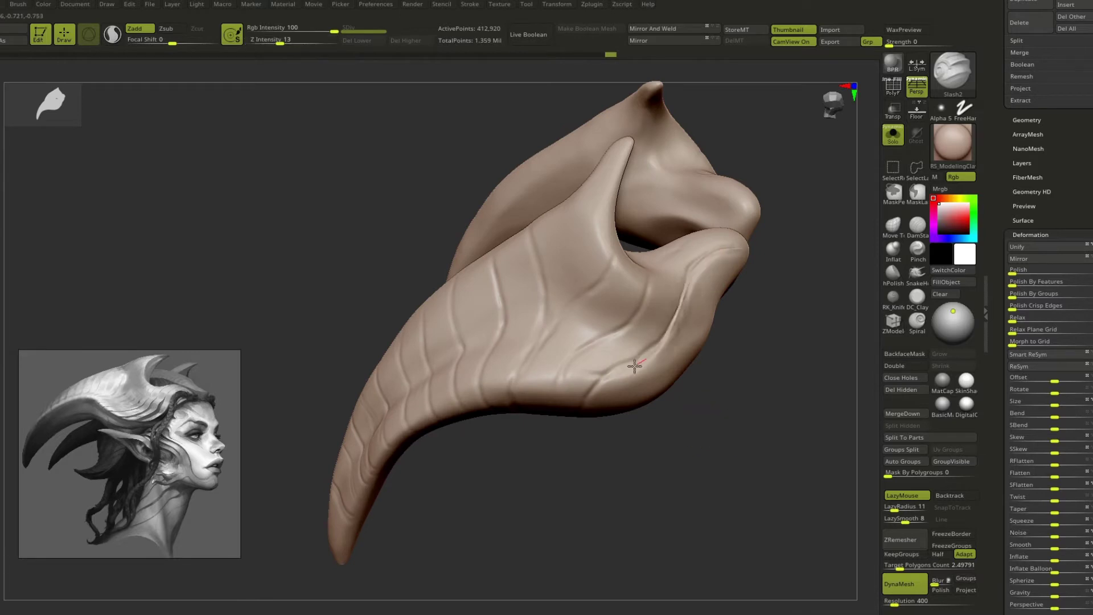
{"action": "right_click_drag", "start_coordinate": [635, 366], "coordinate": [581, 462]}
{"action": "left_click_drag", "start_coordinate": [641, 265], "coordinate": [570, 341]}
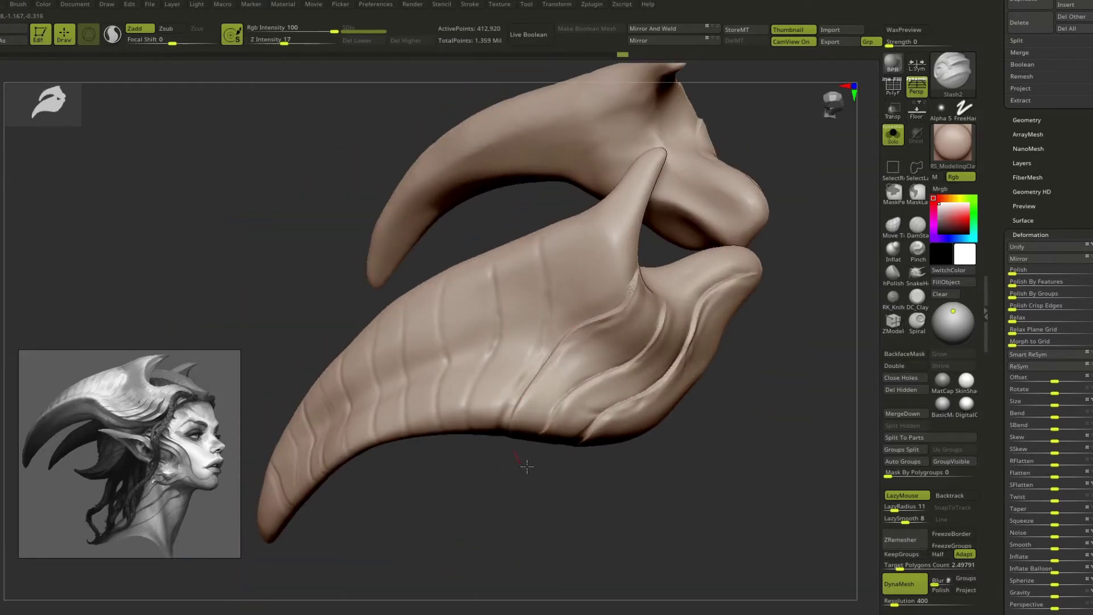
{"action": "mouse_move", "coordinate": [527, 466]}
{"action": "right_mouse_down"}
{"action": "mouse_move", "coordinate": [695, 481]}
{"action": "mouse_move", "coordinate": [636, 291]}
{"action": "mouse_move", "coordinate": [695, 446]}
{"action": "mouse_move", "coordinate": [640, 391]}
{"action": "mouse_move", "coordinate": [630, 427]}
{"action": "mouse_move", "coordinate": [595, 283]}
{"action": "mouse_move", "coordinate": [576, 431]}
{"action": "right_mouse_up"}
- Taper both horn tips with the Pinch and Move brushes
{"action": "mouse_move", "coordinate": [654, 517]}
{"action": "right_mouse_down"}
{"action": "mouse_move", "coordinate": [666, 363]}
{"action": "mouse_move", "coordinate": [611, 331]}
{"action": "right_mouse_up"}
{"action": "key", "text": "s"}
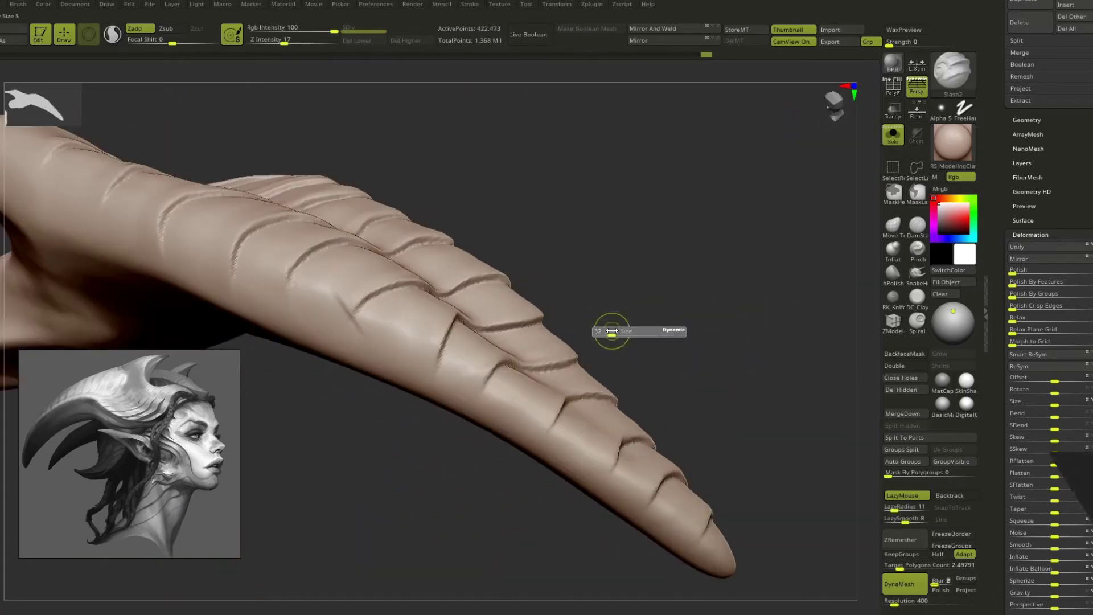
{"action": "mouse_move", "coordinate": [601, 368]}
{"action": "right_mouse_down"}
{"action": "mouse_move", "coordinate": [723, 363]}
{"action": "mouse_move", "coordinate": [552, 319]}
{"action": "mouse_move", "coordinate": [674, 305]}
{"action": "mouse_move", "coordinate": [439, 415]}
{"action": "mouse_move", "coordinate": [652, 402]}
{"action": "mouse_move", "coordinate": [576, 408]}
{"action": "mouse_move", "coordinate": [596, 251]}
{"action": "mouse_move", "coordinate": [476, 303]}
{"action": "mouse_move", "coordinate": [488, 341]}
{"action": "mouse_move", "coordinate": [529, 306]}
{"action": "right_mouse_up"}
{"action": "key", "text": "b"}
{"action": "key", "text": "p"}
{"action": "key", "text": "i"}
{"action": "mouse_move", "coordinate": [498, 353]}
{"action": "right_mouse_down"}
{"action": "mouse_move", "coordinate": [524, 313]}
{"action": "mouse_move", "coordinate": [644, 283]}
{"action": "mouse_move", "coordinate": [468, 321]}
{"action": "mouse_move", "coordinate": [835, 108]}
{"action": "mouse_move", "coordinate": [647, 444]}
{"action": "mouse_move", "coordinate": [740, 259]}
{"action": "mouse_move", "coordinate": [421, 381]}
{"action": "mouse_move", "coordinate": [399, 325]}
{"action": "right_mouse_up"}
{"action": "key", "text": "b"}
{"action": "key", "text": "m"}
{"action": "key", "text": "v"}
- Refine with the Standard brush, then flatten the horn's base plates with hPolish
{"action": "key", "text": "b"}
{"action": "key", "text": "s"}
{"action": "key", "text": "t"}
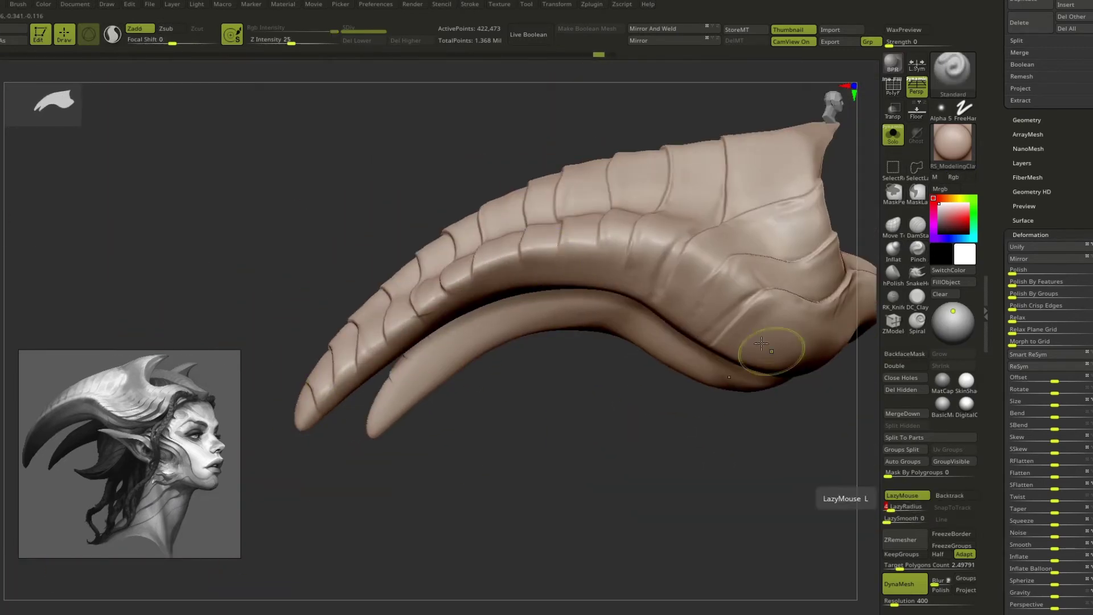
{"action": "right_click_drag", "start_coordinate": [667, 258], "coordinate": [602, 312]}
{"action": "key", "text": "s"}
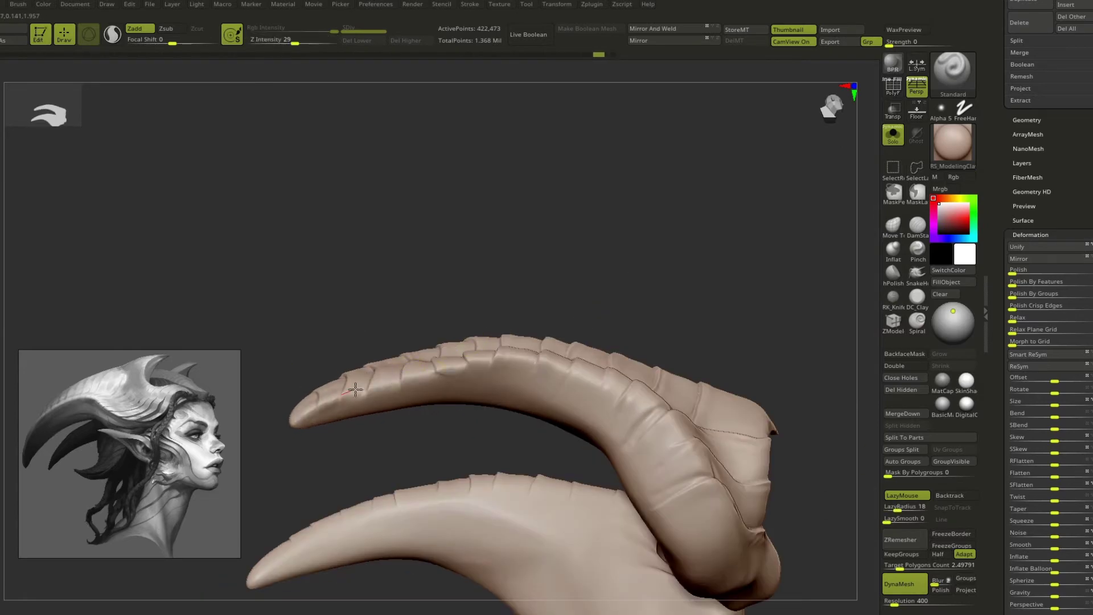
{"action": "mouse_move", "coordinate": [354, 389]}
{"action": "right_mouse_down"}
{"action": "mouse_move", "coordinate": [566, 479]}
{"action": "mouse_move", "coordinate": [593, 343]}
{"action": "mouse_move", "coordinate": [655, 281]}
{"action": "mouse_move", "coordinate": [569, 317]}
{"action": "mouse_move", "coordinate": [690, 210]}
{"action": "mouse_move", "coordinate": [422, 447]}
{"action": "mouse_move", "coordinate": [428, 491]}
{"action": "mouse_move", "coordinate": [593, 395]}
{"action": "mouse_move", "coordinate": [549, 317]}
{"action": "mouse_move", "coordinate": [681, 339]}
{"action": "mouse_move", "coordinate": [525, 278]}
{"action": "mouse_move", "coordinate": [479, 432]}
{"action": "mouse_move", "coordinate": [501, 391]}
{"action": "mouse_move", "coordinate": [771, 386]}
{"action": "mouse_move", "coordinate": [504, 478]}
{"action": "mouse_move", "coordinate": [777, 317]}
{"action": "mouse_move", "coordinate": [706, 398]}
{"action": "mouse_move", "coordinate": [660, 270]}
{"action": "right_mouse_up"}
{"action": "key", "text": "b"}
{"action": "key", "text": "h"}
{"action": "key", "text": "p"}
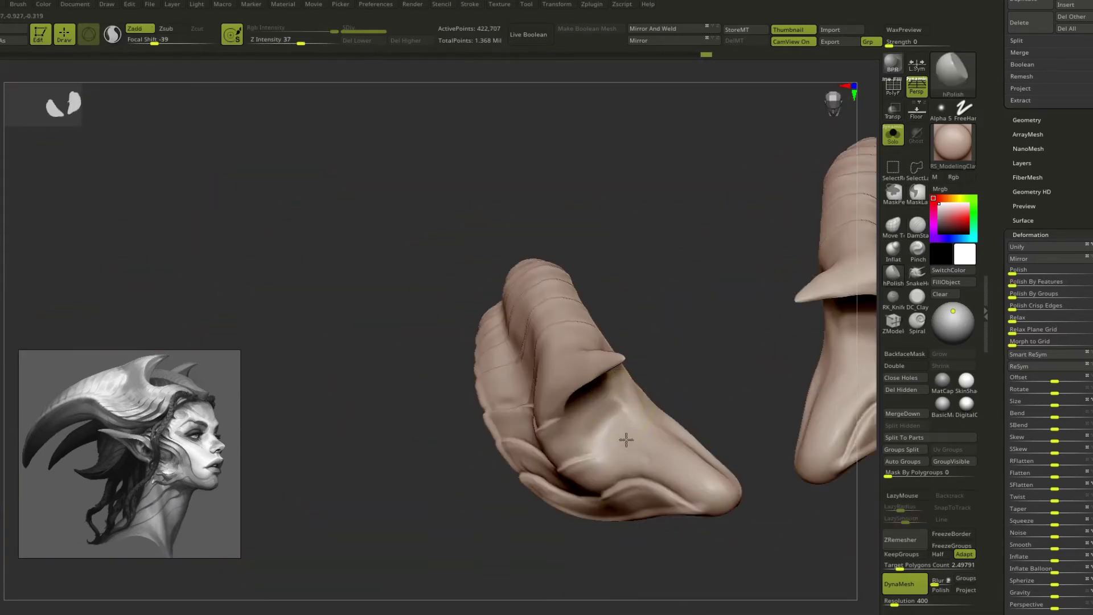
- Carve ring grooves around the second horn's tip with Slash2 at Z Intensity 17
{"action": "right_click_drag", "start_coordinate": [648, 363], "coordinate": [714, 361]}
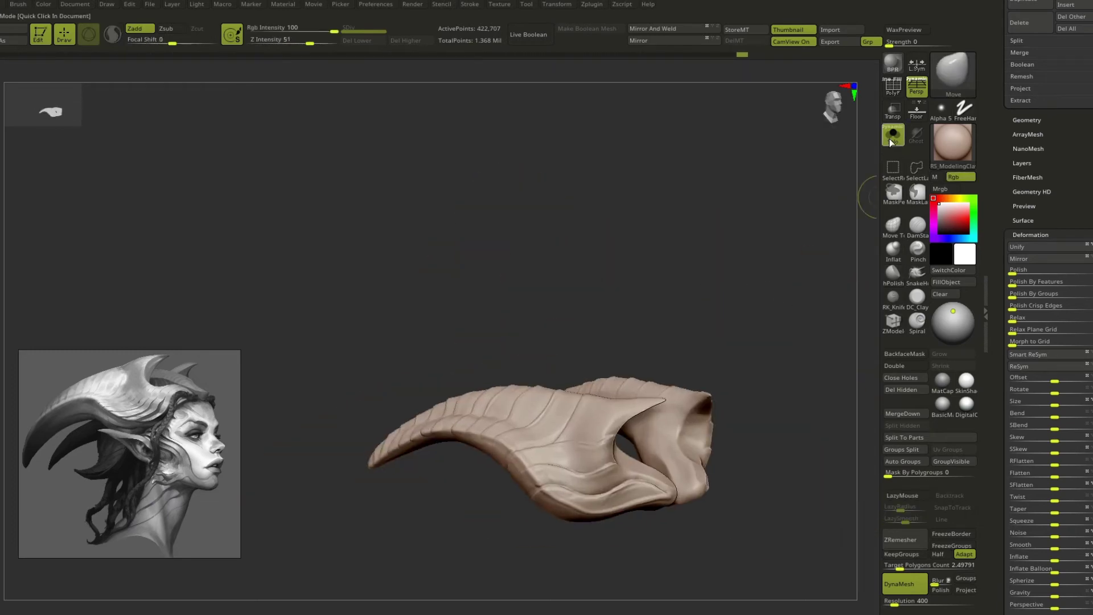
{"action": "mouse_move", "coordinate": [760, 294]}
{"action": "right_mouse_down"}
{"action": "mouse_move", "coordinate": [569, 384]}
{"action": "mouse_move", "coordinate": [805, 264]}
{"action": "mouse_move", "coordinate": [769, 256]}
{"action": "mouse_move", "coordinate": [644, 436]}
{"action": "mouse_move", "coordinate": [685, 347]}
{"action": "mouse_move", "coordinate": [771, 292]}
{"action": "mouse_move", "coordinate": [788, 367]}
{"action": "mouse_move", "coordinate": [640, 377]}
{"action": "mouse_move", "coordinate": [713, 258]}
{"action": "mouse_move", "coordinate": [690, 317]}
{"action": "right_mouse_up"}
{"action": "key", "text": "q"}
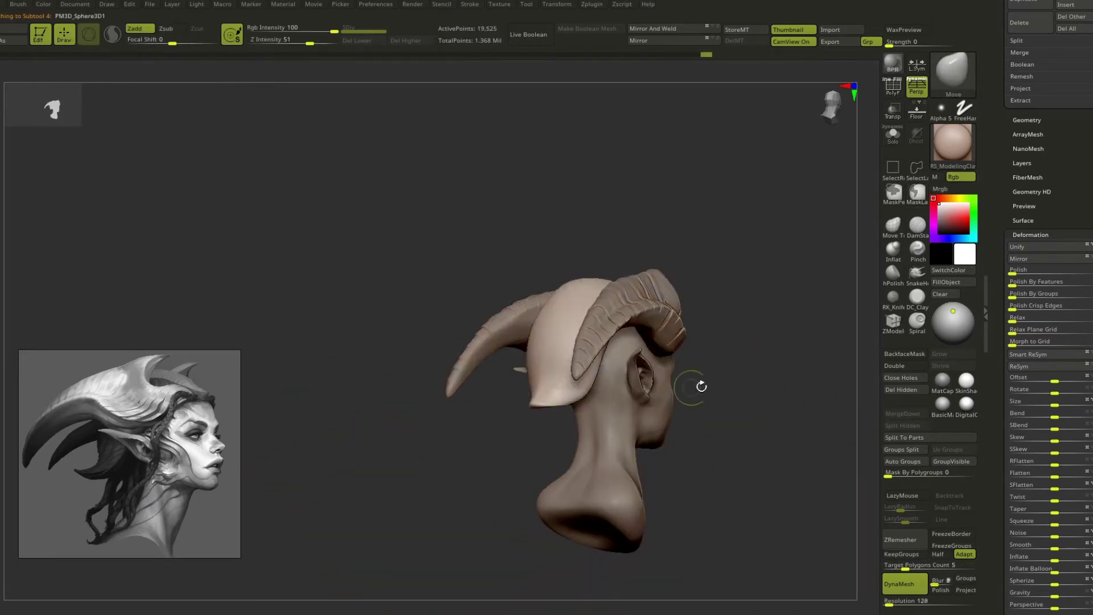
{"action": "key", "text": "s"}
{"action": "mouse_move", "coordinate": [738, 381]}
{"action": "right_mouse_down"}
{"action": "mouse_move", "coordinate": [680, 389]}
{"action": "mouse_move", "coordinate": [649, 451]}
{"action": "right_mouse_up"}
{"action": "left_click_drag", "start_coordinate": [632, 442], "coordinate": [709, 428]}
{"action": "left_click_drag", "start_coordinate": [676, 391], "coordinate": [763, 399]}
{"action": "right_click_drag", "start_coordinate": [763, 399], "coordinate": [684, 370]}
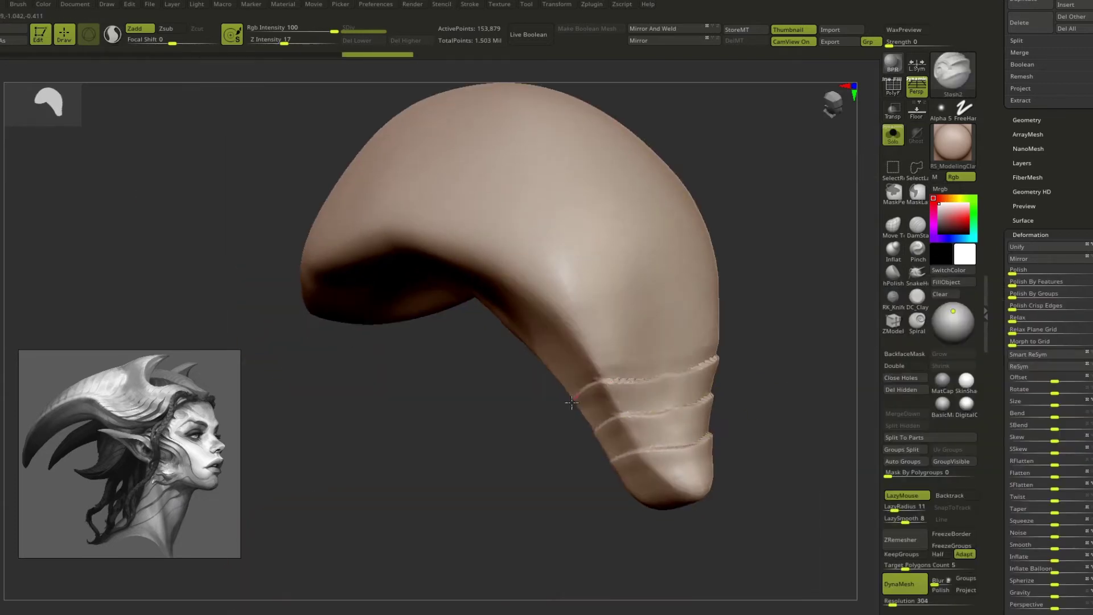
{"action": "left_click_drag", "start_coordinate": [604, 455], "coordinate": [695, 433]}
{"action": "mouse_move", "coordinate": [694, 433]}
{"action": "right_mouse_down"}
{"action": "mouse_move", "coordinate": [626, 383]}
{"action": "mouse_move", "coordinate": [777, 339]}
{"action": "right_mouse_up"}
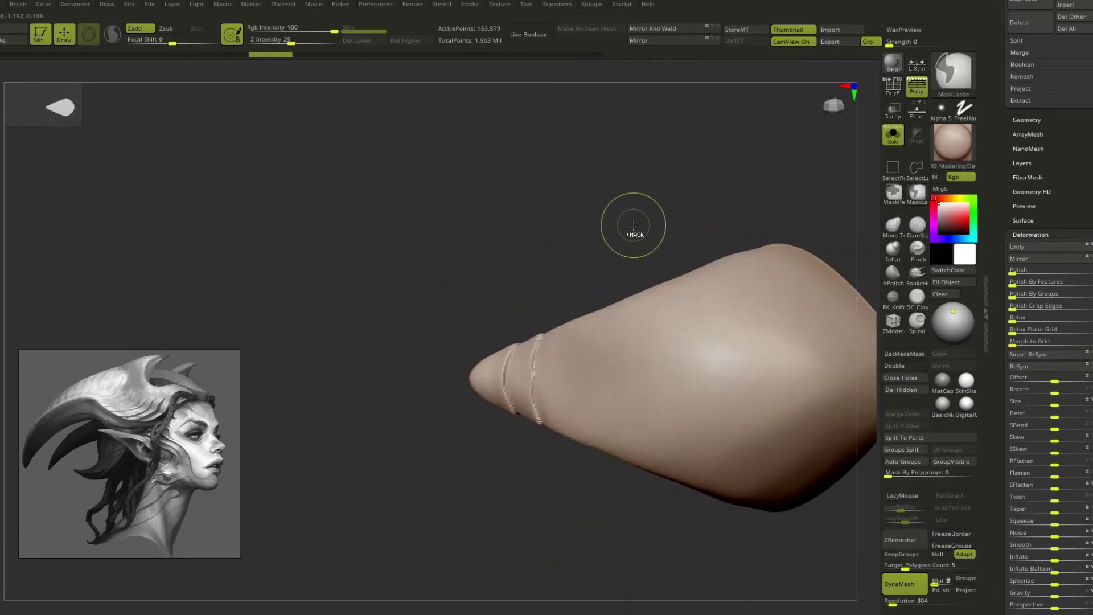
- Orbit and zoom to inspect the grooved horn end-on and from the side
{"action": "mouse_move", "coordinate": [591, 244]}
{"action": "right_mouse_down"}
{"action": "mouse_move", "coordinate": [615, 399]}
{"action": "mouse_move", "coordinate": [562, 386]}
{"action": "mouse_move", "coordinate": [563, 480]}
{"action": "mouse_move", "coordinate": [737, 311]}
{"action": "mouse_move", "coordinate": [496, 459]}
{"action": "mouse_move", "coordinate": [646, 525]}
{"action": "right_mouse_up"}
{"action": "mouse_move", "coordinate": [545, 338]}
{"action": "right_mouse_down"}
{"action": "mouse_move", "coordinate": [744, 369]}
{"action": "mouse_move", "coordinate": [690, 310]}
{"action": "mouse_move", "coordinate": [518, 239]}
{"action": "mouse_move", "coordinate": [617, 398]}
{"action": "mouse_move", "coordinate": [480, 353]}
{"action": "right_mouse_up"}
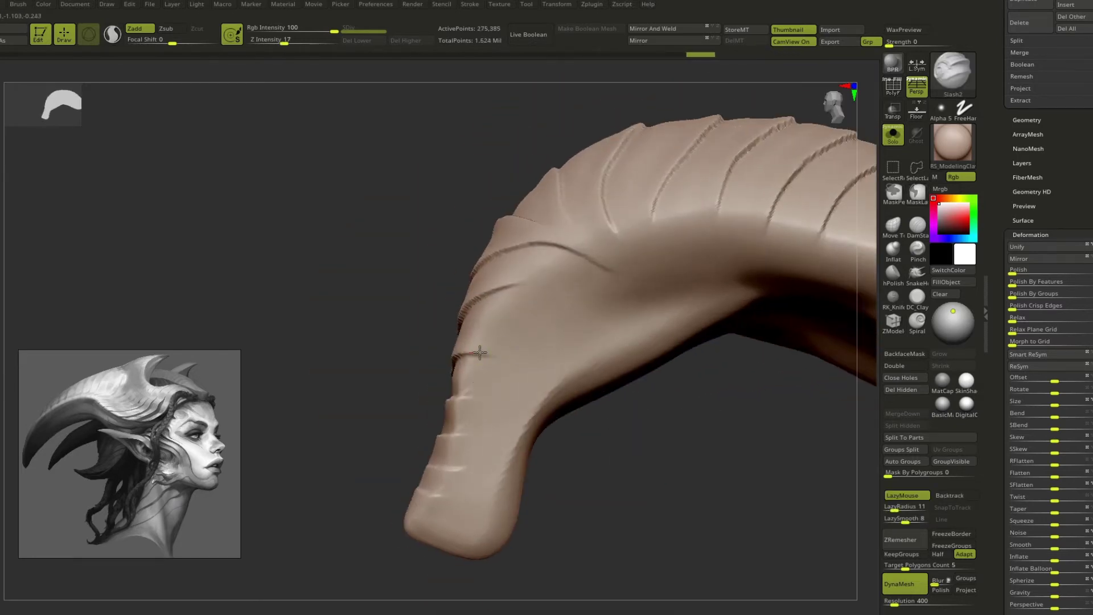
{"action": "mouse_move", "coordinate": [551, 444]}
{"action": "right_mouse_down"}
{"action": "mouse_move", "coordinate": [556, 505]}
{"action": "mouse_move", "coordinate": [574, 476]}
{"action": "mouse_move", "coordinate": [554, 428]}
{"action": "mouse_move", "coordinate": [654, 481]}
{"action": "mouse_move", "coordinate": [520, 325]}
{"action": "mouse_move", "coordinate": [565, 453]}
{"action": "right_mouse_up"}
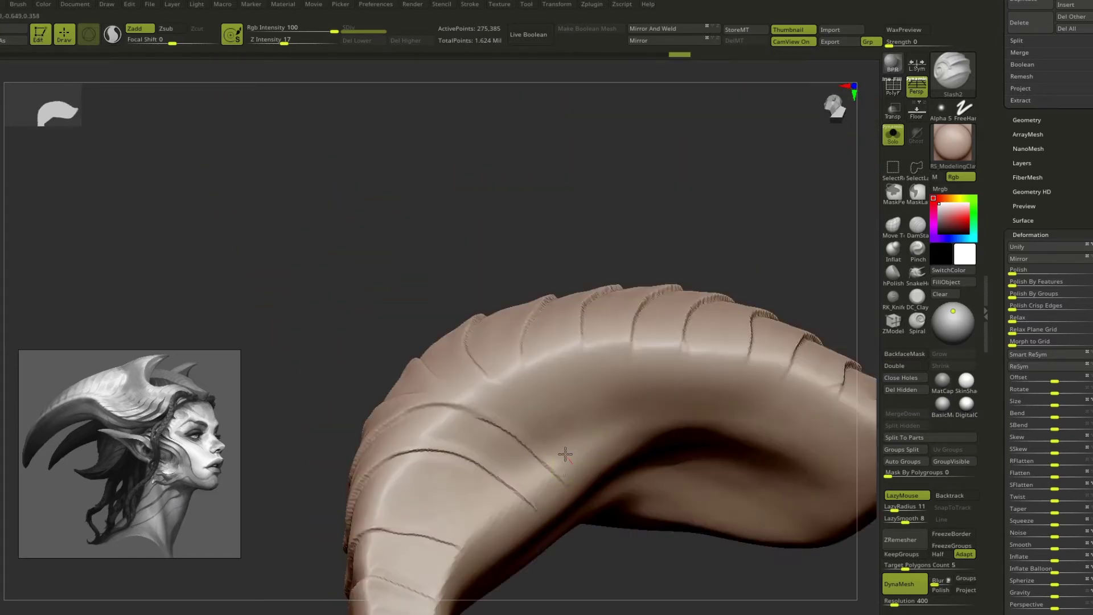
{"action": "mouse_move", "coordinate": [740, 408]}
{"action": "right_mouse_down"}
{"action": "mouse_move", "coordinate": [769, 301]}
{"action": "mouse_move", "coordinate": [691, 391]}
{"action": "mouse_move", "coordinate": [689, 373]}
{"action": "right_mouse_up"}
{"action": "right_click_drag", "start_coordinate": [679, 335], "coordinate": [642, 355]}
{"action": "right_click_drag", "start_coordinate": [657, 317], "coordinate": [549, 512]}
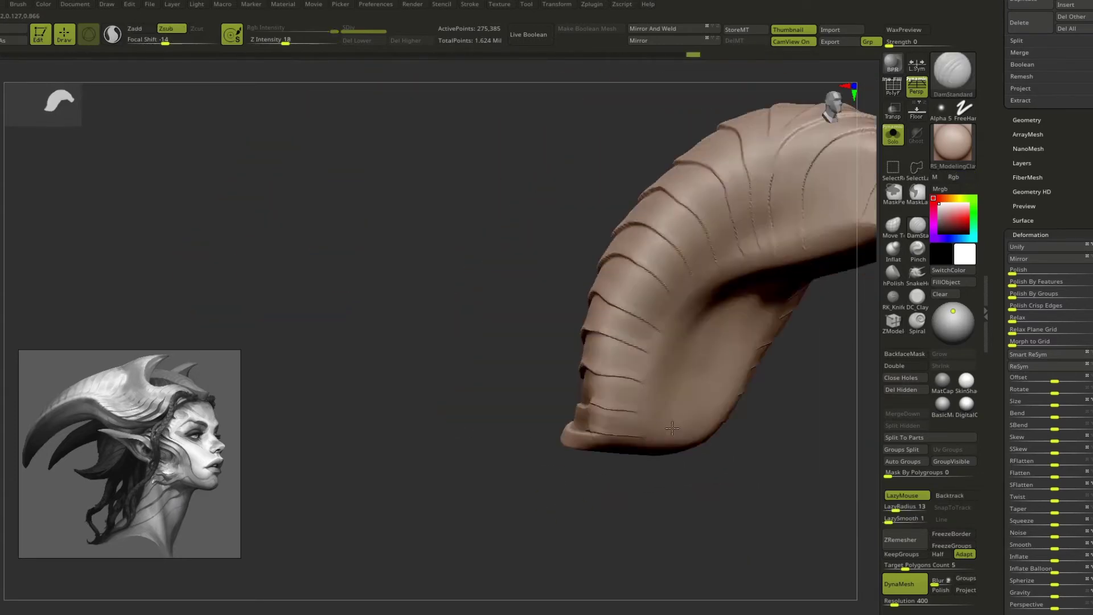
{"action": "mouse_move", "coordinate": [750, 365]}
{"action": "right_mouse_down"}
{"action": "mouse_move", "coordinate": [727, 350]}
{"action": "mouse_move", "coordinate": [690, 358]}
{"action": "right_mouse_up"}
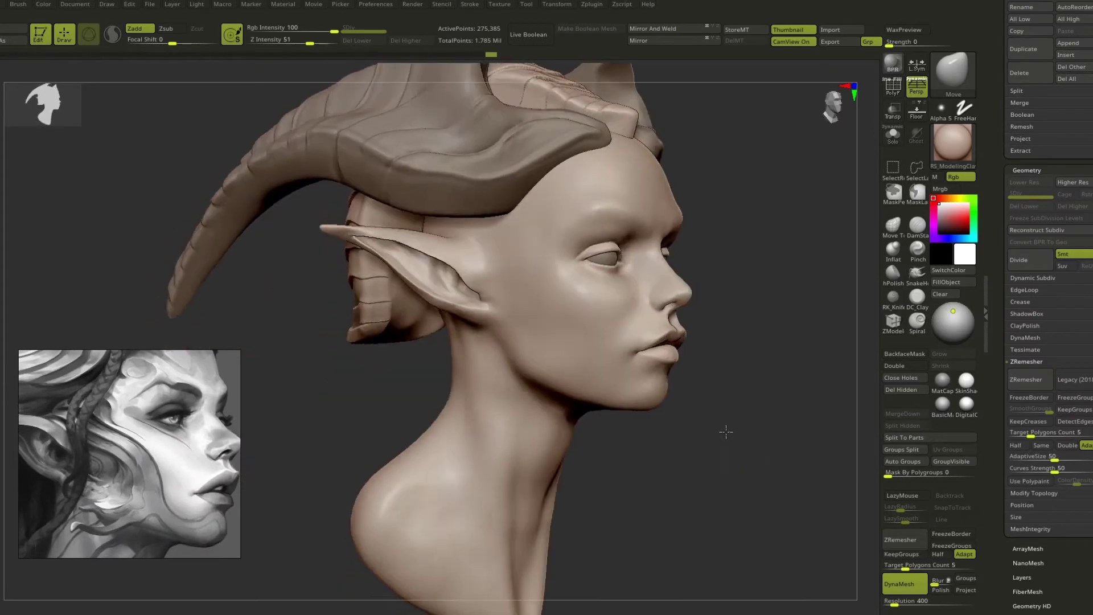
- Pull a thin tendril out below the ear with SnakeHook
{"action": "mouse_move", "coordinate": [779, 458]}
{"action": "right_mouse_down"}
{"action": "mouse_move", "coordinate": [339, 380]}
{"action": "mouse_move", "coordinate": [610, 410]}
{"action": "mouse_move", "coordinate": [735, 289]}
{"action": "mouse_move", "coordinate": [452, 371]}
{"action": "right_mouse_up"}
{"action": "left_click_drag", "start_coordinate": [451, 372], "coordinate": [366, 371]}
{"action": "mouse_move", "coordinate": [367, 372]}
{"action": "right_mouse_down"}
{"action": "mouse_move", "coordinate": [541, 482]}
{"action": "mouse_move", "coordinate": [451, 444]}
{"action": "mouse_move", "coordinate": [629, 486]}
{"action": "mouse_move", "coordinate": [610, 456]}
{"action": "mouse_move", "coordinate": [383, 432]}
{"action": "mouse_move", "coordinate": [671, 532]}
{"action": "mouse_move", "coordinate": [784, 232]}
{"action": "right_mouse_up"}
{"action": "key", "text": "s"}
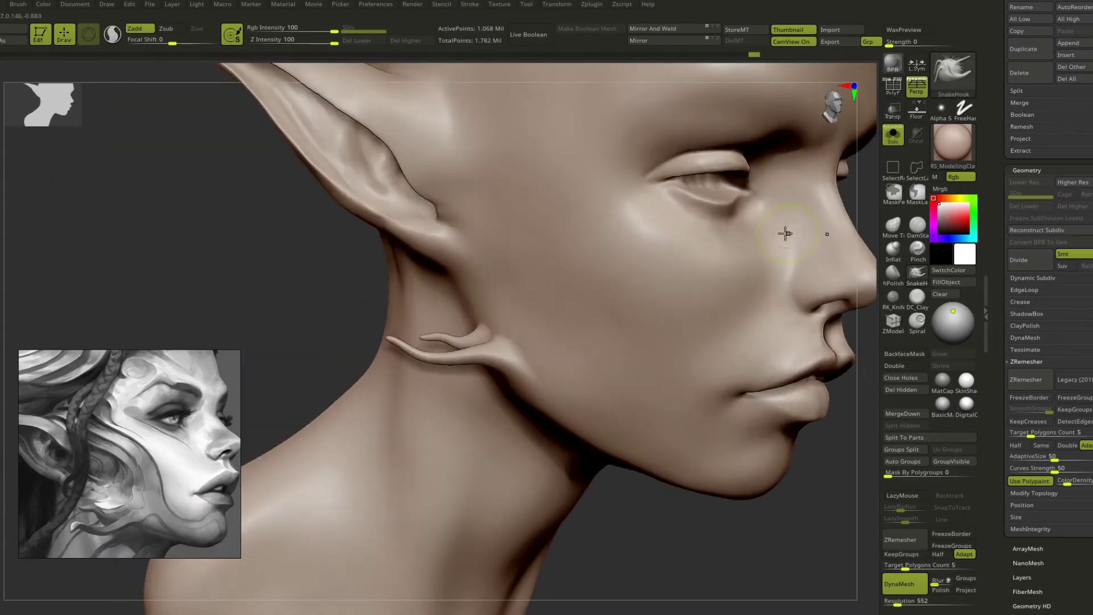
- Switch to Slash2, try grooves from ear to cheek, and undo the unsatisfactory strokes
{"action": "key", "text": "b"}
{"action": "left_click", "coordinate": [659, 207]}
{"action": "key", "text": "s"}
{"action": "mouse_move", "coordinate": [659, 207]}
{"action": "right_mouse_down"}
{"action": "mouse_move", "coordinate": [348, 354]}
{"action": "mouse_move", "coordinate": [436, 260]}
{"action": "right_mouse_up"}
{"action": "left_click_drag", "start_coordinate": [436, 260], "coordinate": [509, 338]}
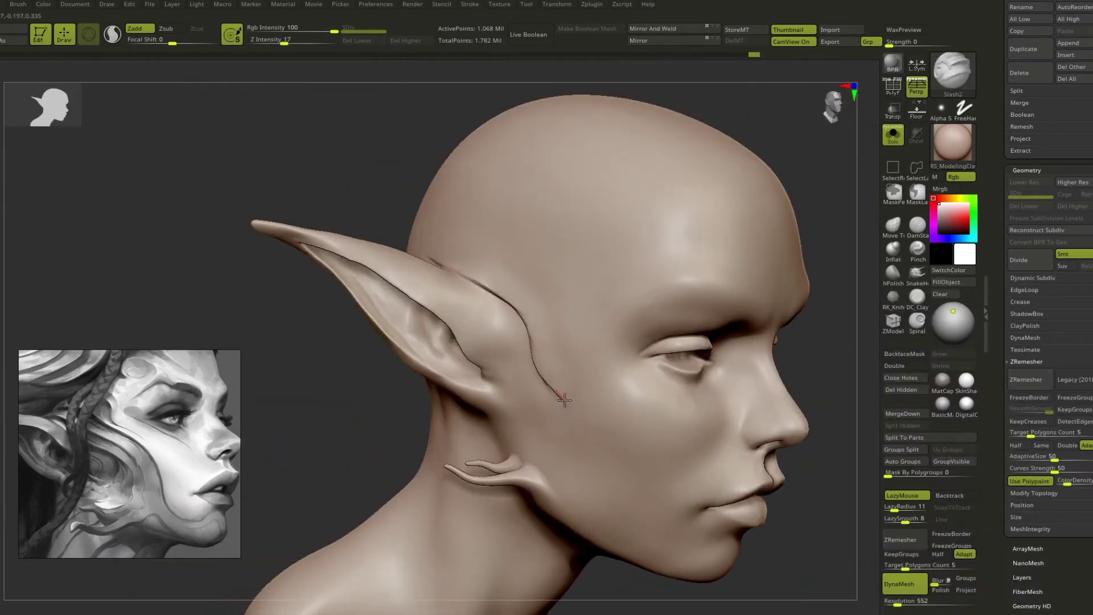
{"action": "key", "text": "ctrl+z"}
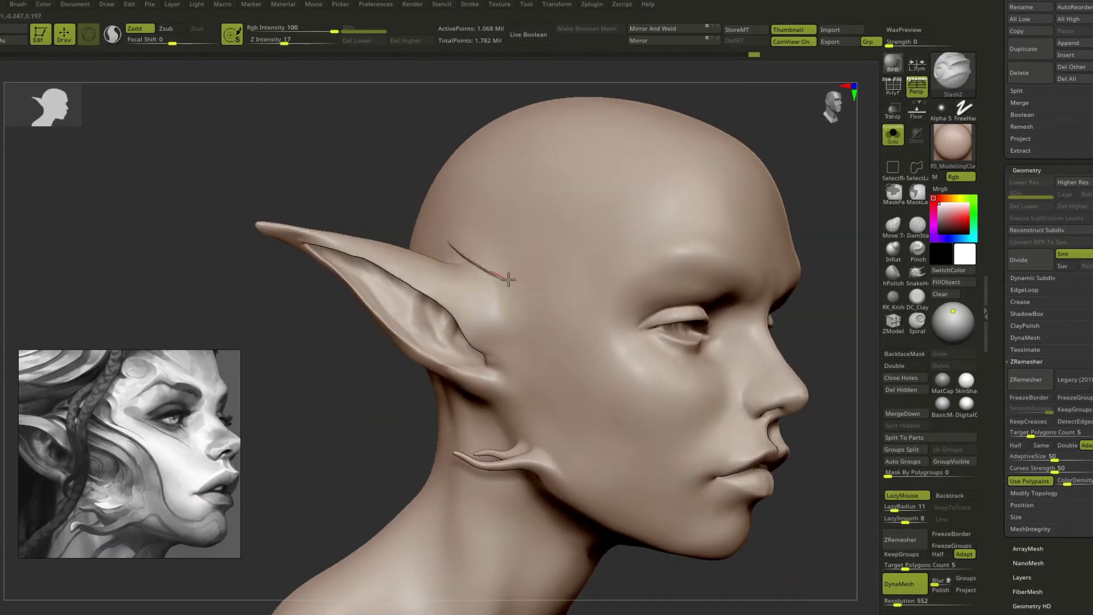
{"action": "left_click_drag", "start_coordinate": [650, 483], "coordinate": [732, 574]}
{"action": "key", "text": "ctrl+z"}
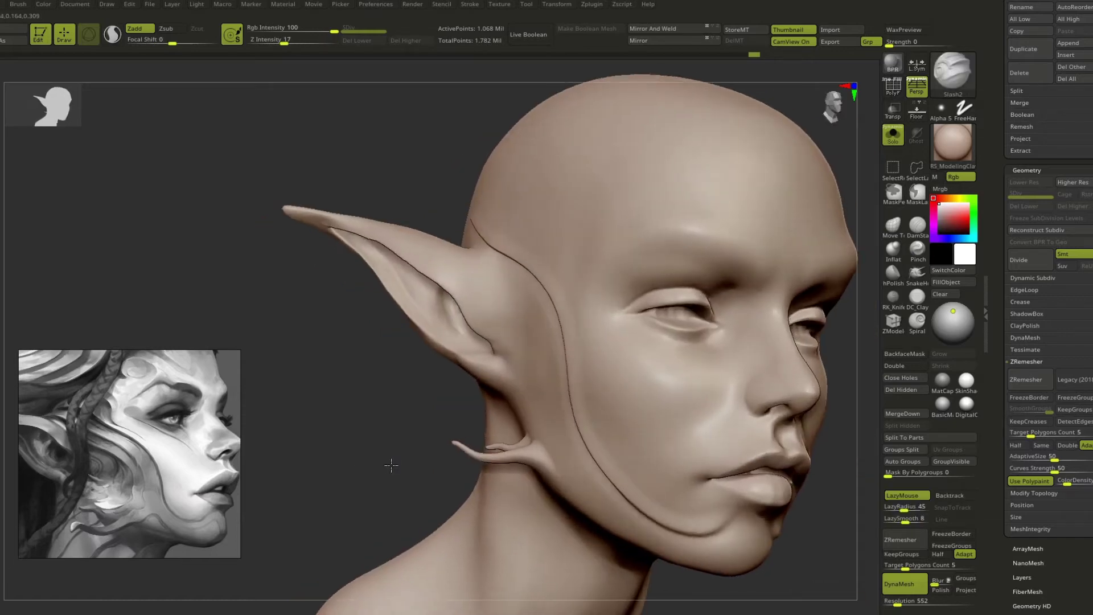
{"action": "key", "text": "ctrl+z"}
- Carve long curving grooves from the ear top down toward the jaw
{"action": "left_click_drag", "start_coordinate": [447, 222], "coordinate": [546, 272]}
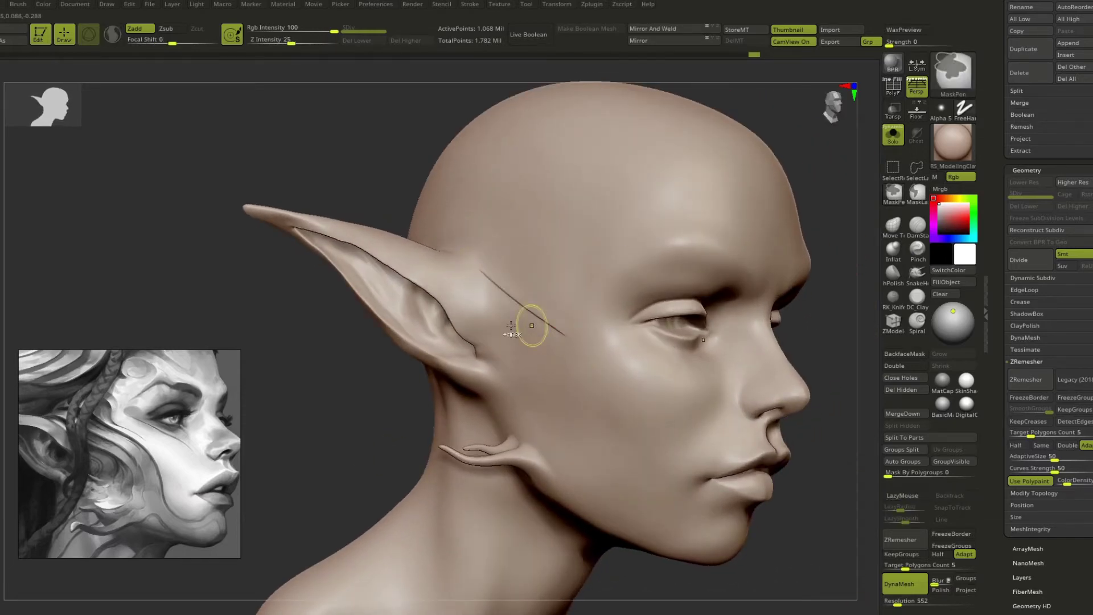
{"action": "left_click_drag", "start_coordinate": [532, 325], "coordinate": [398, 285]}
{"action": "left_click", "coordinate": [893, 225]}
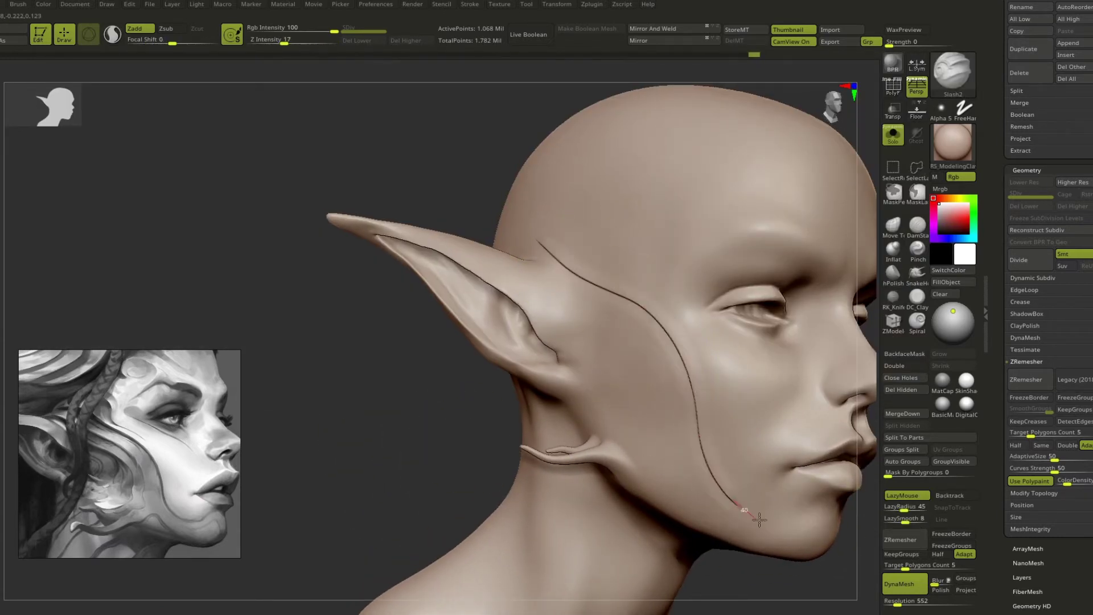
{"action": "left_click_drag", "start_coordinate": [760, 519], "coordinate": [760, 521]}
{"action": "mouse_move", "coordinate": [473, 433]}
{"action": "left_mouse_down"}
{"action": "mouse_move", "coordinate": [463, 437]}
{"action": "mouse_move", "coordinate": [595, 418]}
{"action": "left_mouse_up"}
{"action": "left_click_drag", "start_coordinate": [635, 500], "coordinate": [635, 501]}
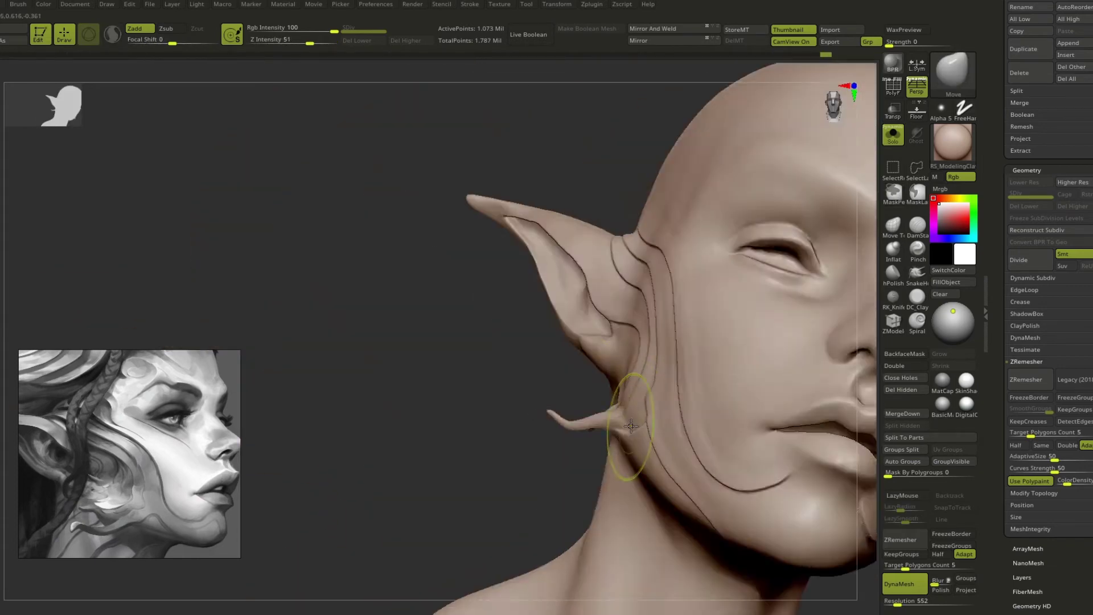
- Orbit around the ear and cheek to a three-quarter view with the horns shown again
{"action": "mouse_move", "coordinate": [640, 464]}
{"action": "left_mouse_down"}
{"action": "mouse_move", "coordinate": [466, 444]}
{"action": "mouse_move", "coordinate": [425, 467]}
{"action": "mouse_move", "coordinate": [901, 324]}
{"action": "left_mouse_up"}
{"action": "left_click_drag", "start_coordinate": [593, 281], "coordinate": [662, 294]}
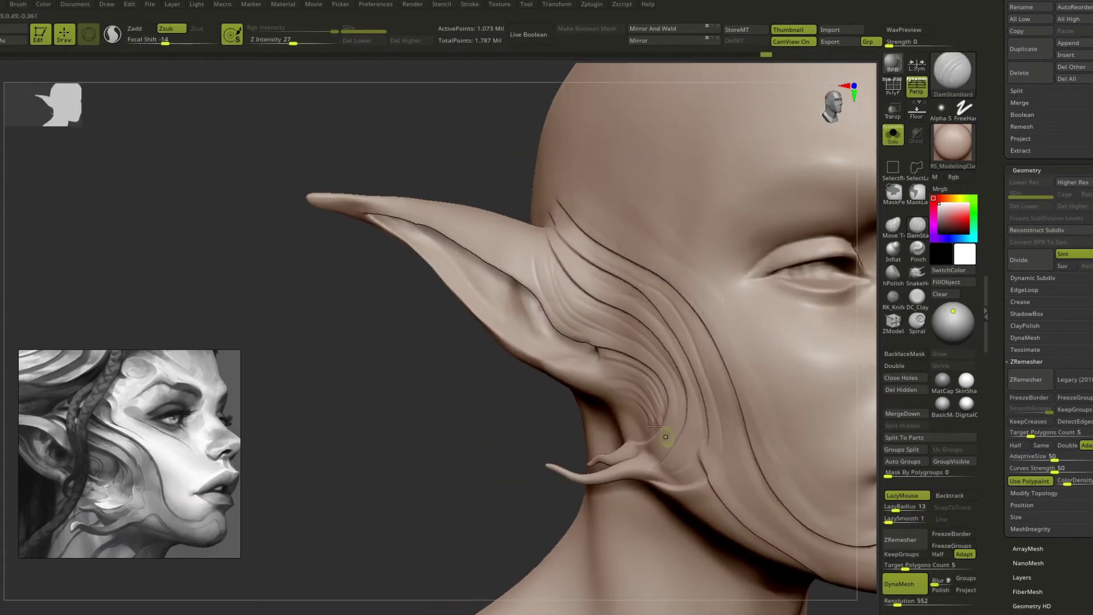
{"action": "mouse_move", "coordinate": [655, 426]}
{"action": "left_mouse_down"}
{"action": "mouse_move", "coordinate": [675, 455]}
{"action": "mouse_move", "coordinate": [697, 457]}
{"action": "mouse_move", "coordinate": [598, 501]}
{"action": "mouse_move", "coordinate": [632, 465]}
{"action": "mouse_move", "coordinate": [622, 435]}
{"action": "mouse_move", "coordinate": [653, 426]}
{"action": "left_mouse_up"}
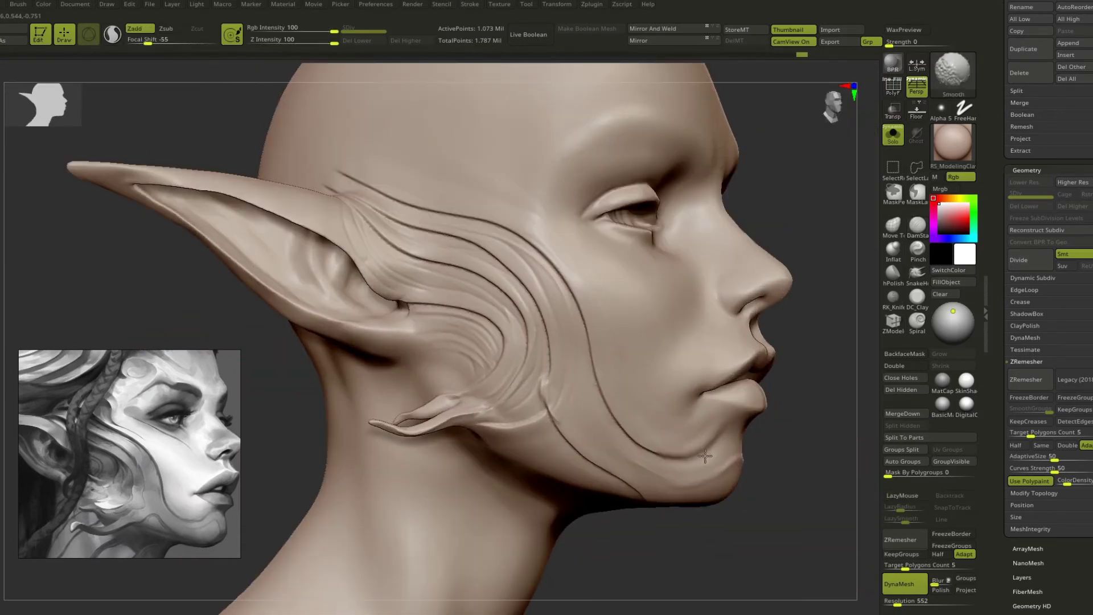
{"action": "mouse_move", "coordinate": [705, 456]}
{"action": "left_mouse_down"}
{"action": "mouse_move", "coordinate": [359, 429]}
{"action": "mouse_move", "coordinate": [532, 454]}
{"action": "mouse_move", "coordinate": [540, 398]}
{"action": "left_mouse_up"}
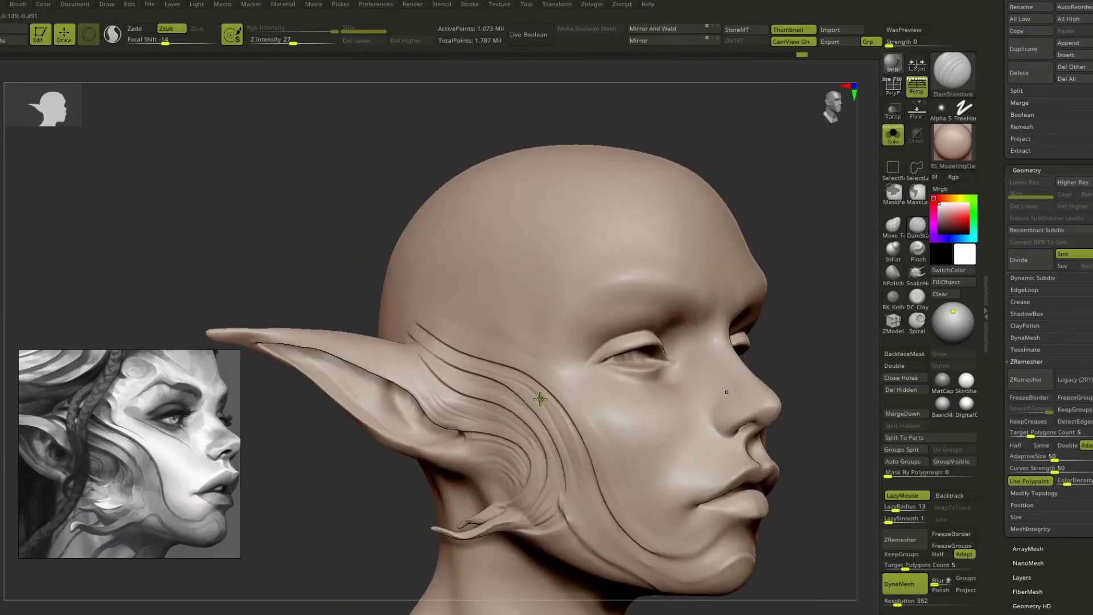
{"action": "mouse_move", "coordinate": [551, 439]}
{"action": "left_mouse_down"}
{"action": "mouse_move", "coordinate": [615, 379]}
{"action": "mouse_move", "coordinate": [777, 383]}
{"action": "mouse_move", "coordinate": [794, 457]}
{"action": "left_mouse_up"}
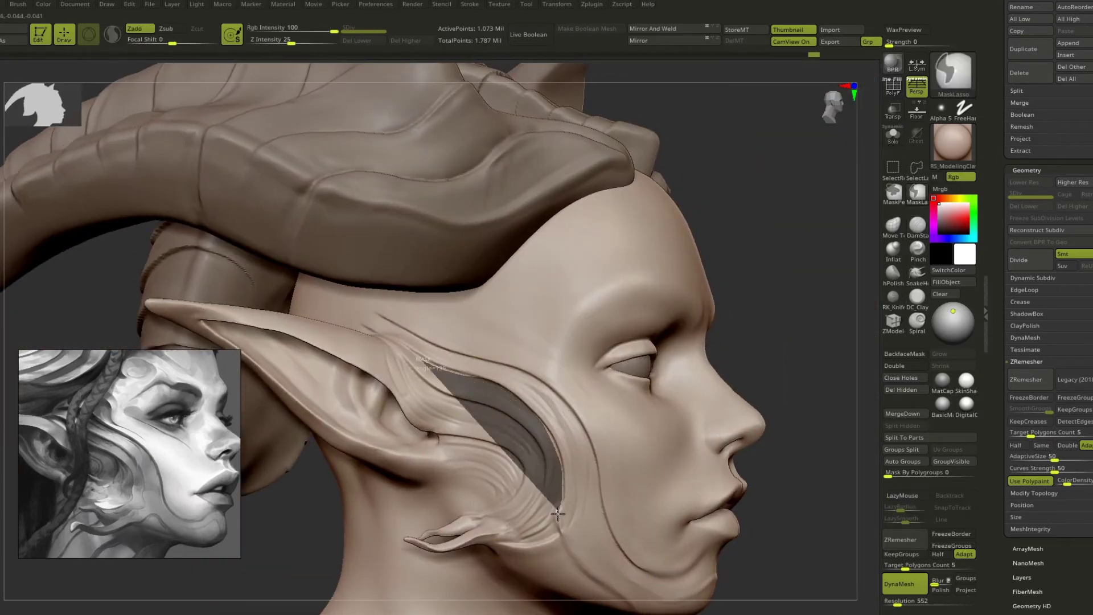
- Lasso-mask the ear and orbit into a close side profile of the head
{"action": "left_click_drag", "start_coordinate": [558, 515], "coordinate": [561, 515], "text": "ctrl"}
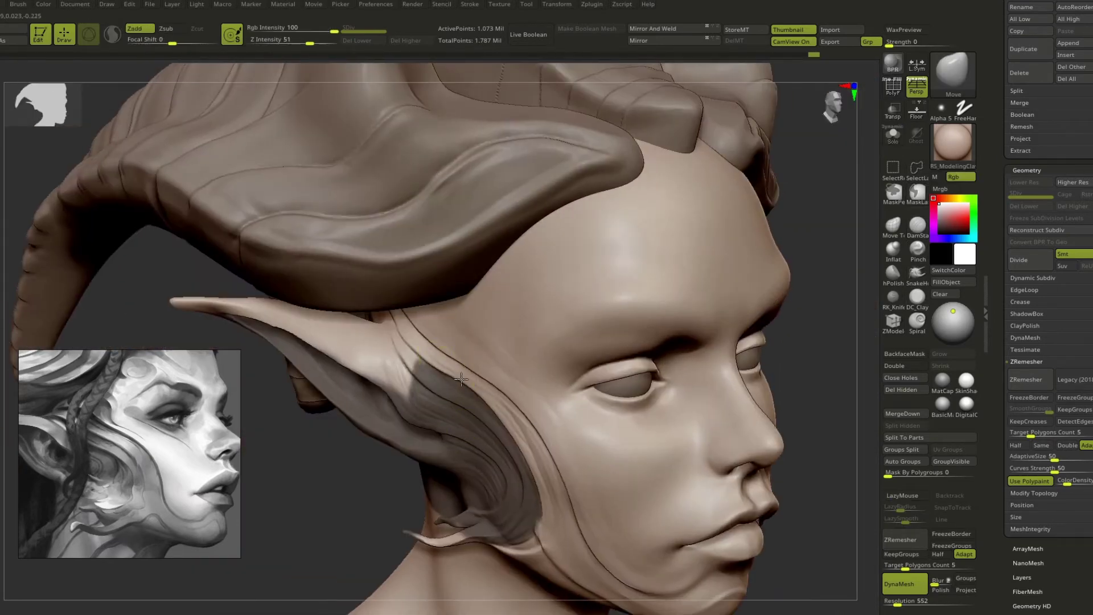
{"action": "mouse_move", "coordinate": [825, 342]}
{"action": "left_mouse_down"}
{"action": "mouse_move", "coordinate": [786, 319]}
{"action": "mouse_move", "coordinate": [855, 270]}
{"action": "left_mouse_up"}
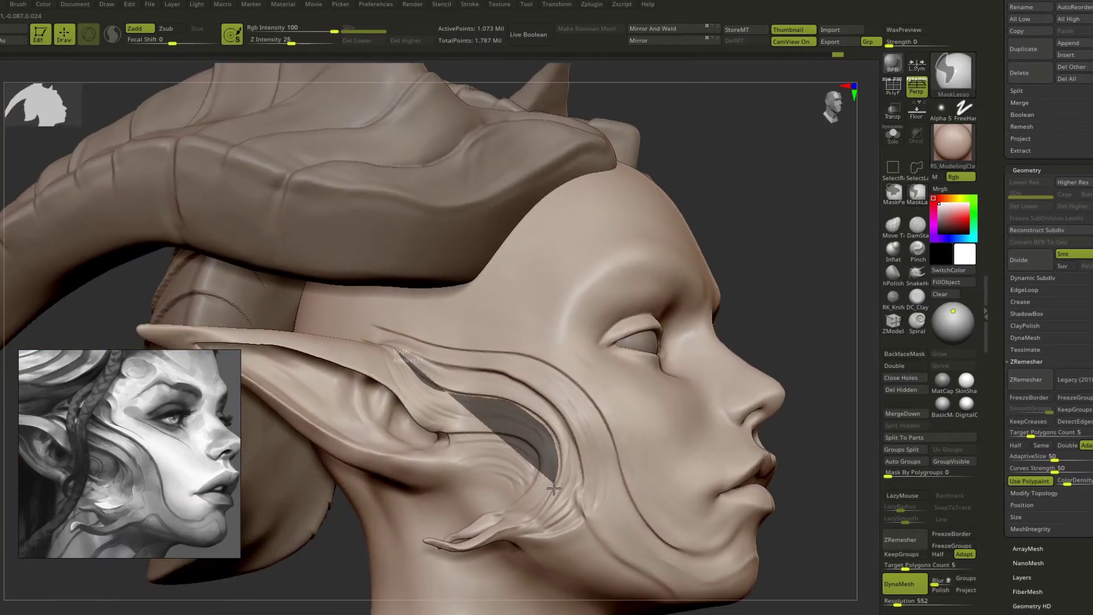
{"action": "left_click_drag", "start_coordinate": [554, 488], "coordinate": [435, 399], "text": "ctrl"}
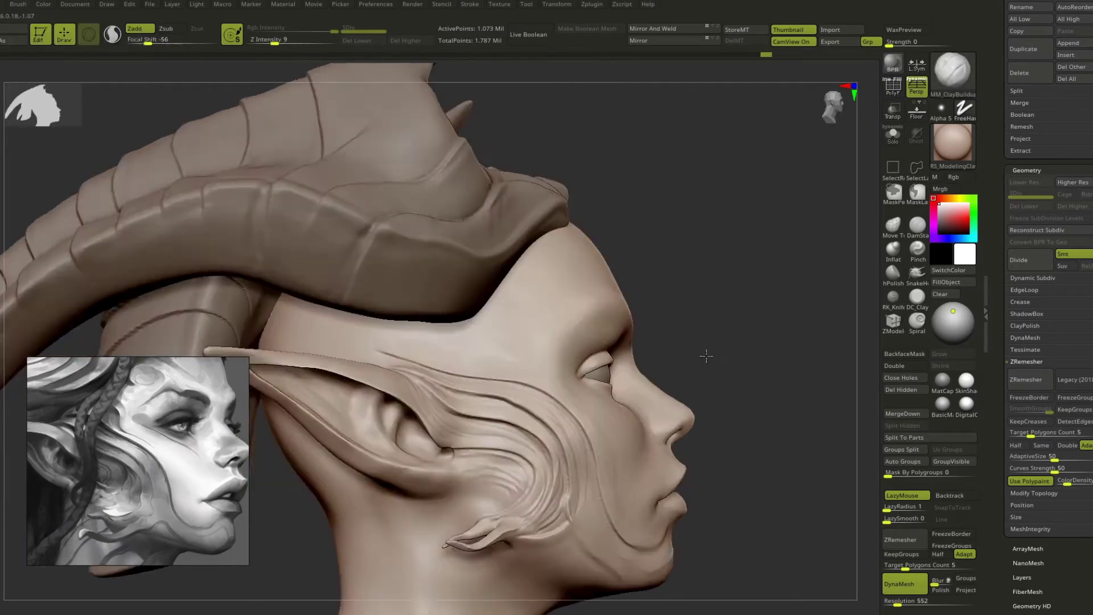
{"action": "right_click_drag", "start_coordinate": [708, 434], "coordinate": [470, 479], "text": "ctrl"}
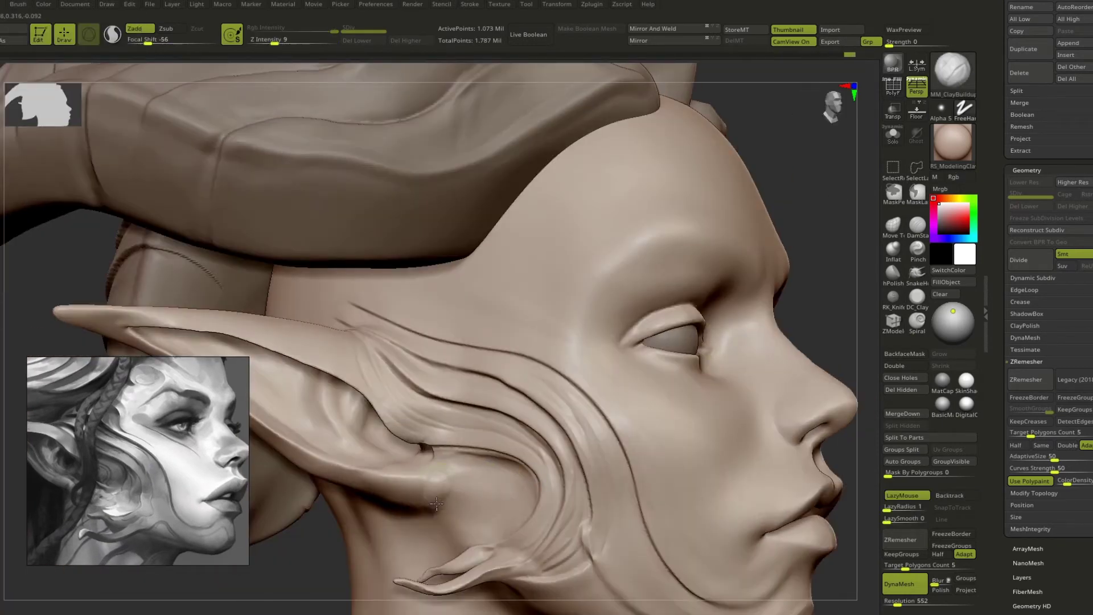
{"action": "left_click_drag", "start_coordinate": [732, 322], "coordinate": [834, 221]}
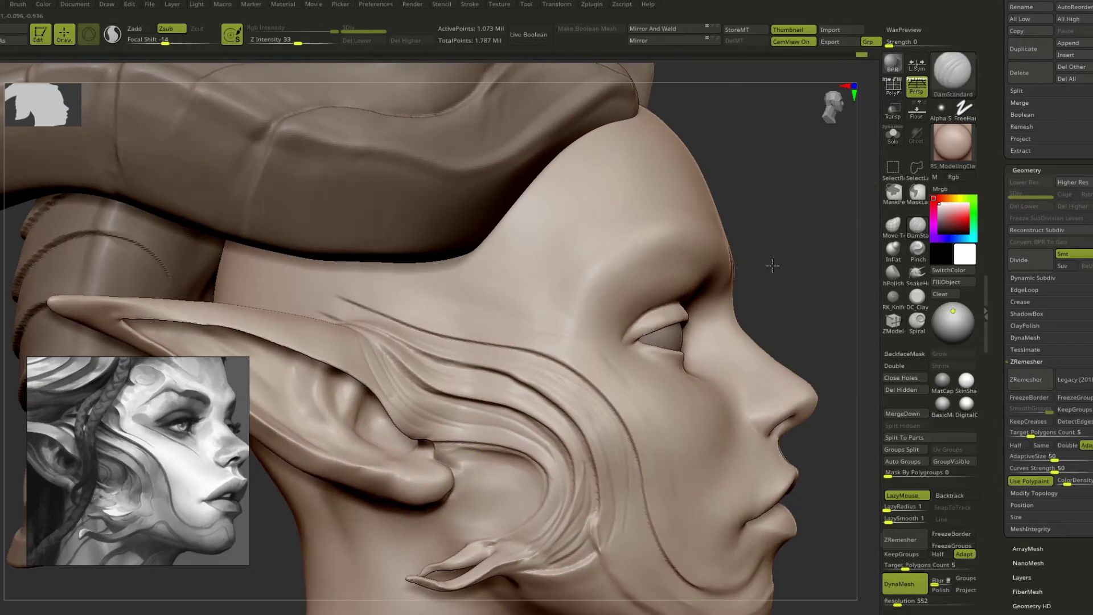
{"action": "left_click_drag", "start_coordinate": [773, 265], "coordinate": [487, 460]}
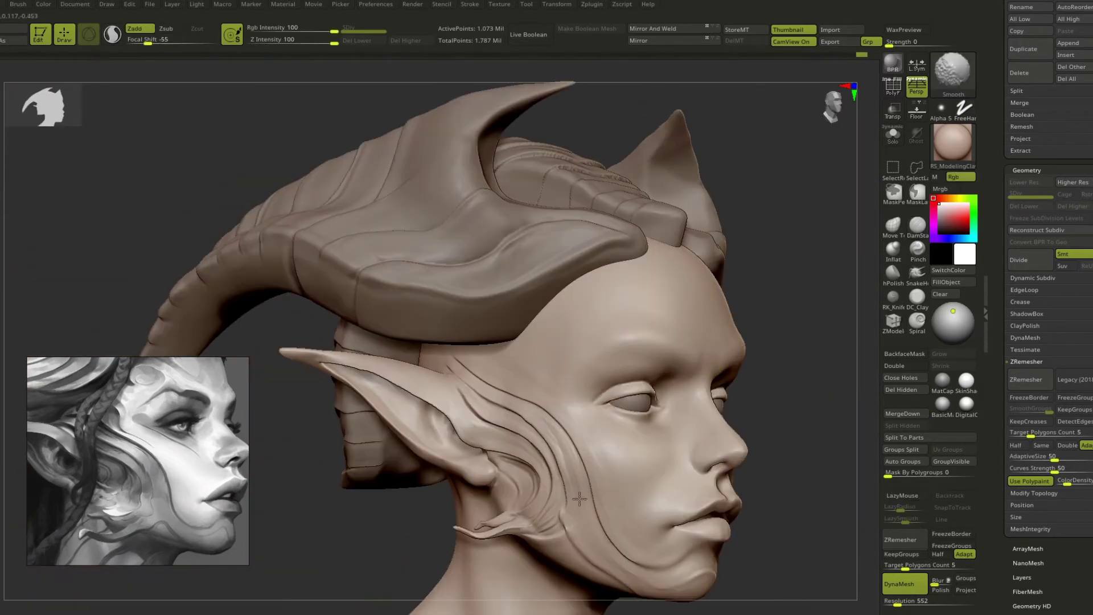
{"action": "mouse_move", "coordinate": [775, 334]}
{"action": "left_mouse_down"}
{"action": "mouse_move", "coordinate": [361, 528]}
{"action": "mouse_move", "coordinate": [667, 398]}
{"action": "mouse_move", "coordinate": [464, 330]}
{"action": "mouse_move", "coordinate": [752, 260]}
{"action": "mouse_move", "coordinate": [729, 295]}
{"action": "mouse_move", "coordinate": [534, 437]}
{"action": "left_mouse_up"}
- Shape the cheek-fin ridges with Move, then switch to DamStandard to sharpen them
{"action": "key", "text": "b"}
{"action": "key", "text": "m"}
{"action": "key", "text": "v"}
{"action": "left_click_drag", "start_coordinate": [477, 502], "coordinate": [526, 465]}
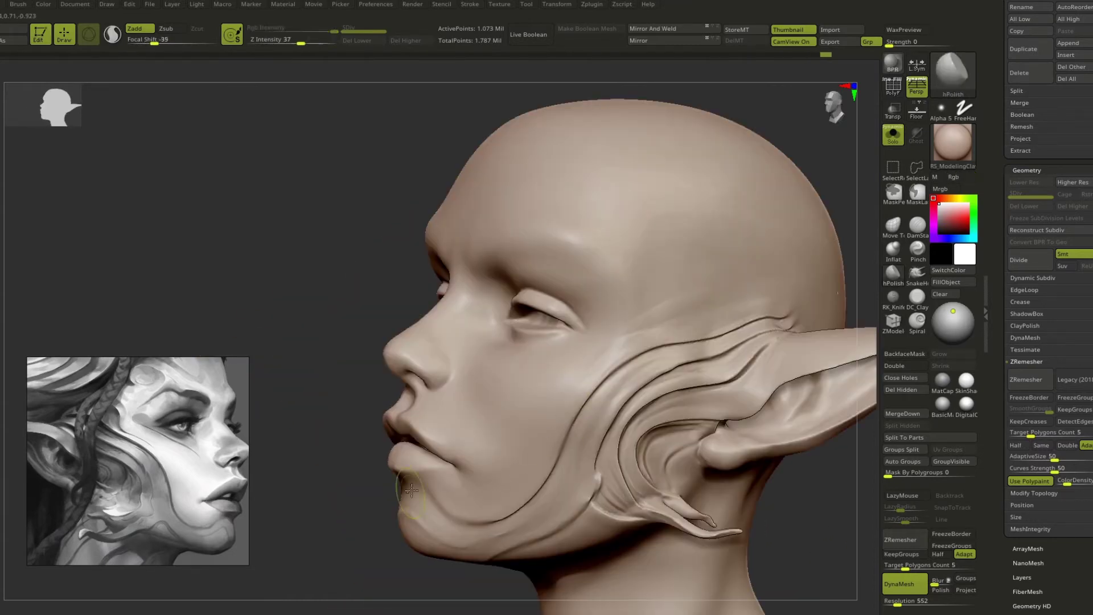
{"action": "mouse_move", "coordinate": [587, 369]}
{"action": "left_mouse_down"}
{"action": "mouse_move", "coordinate": [762, 391]}
{"action": "mouse_move", "coordinate": [803, 419]}
{"action": "mouse_move", "coordinate": [480, 443]}
{"action": "mouse_move", "coordinate": [418, 489]}
{"action": "mouse_move", "coordinate": [481, 442]}
{"action": "mouse_move", "coordinate": [723, 432]}
{"action": "mouse_move", "coordinate": [467, 338]}
{"action": "left_mouse_up"}
{"action": "key", "text": "b"}
{"action": "key", "text": "d"}
{"action": "key", "text": "s"}
{"action": "key", "text": "s"}
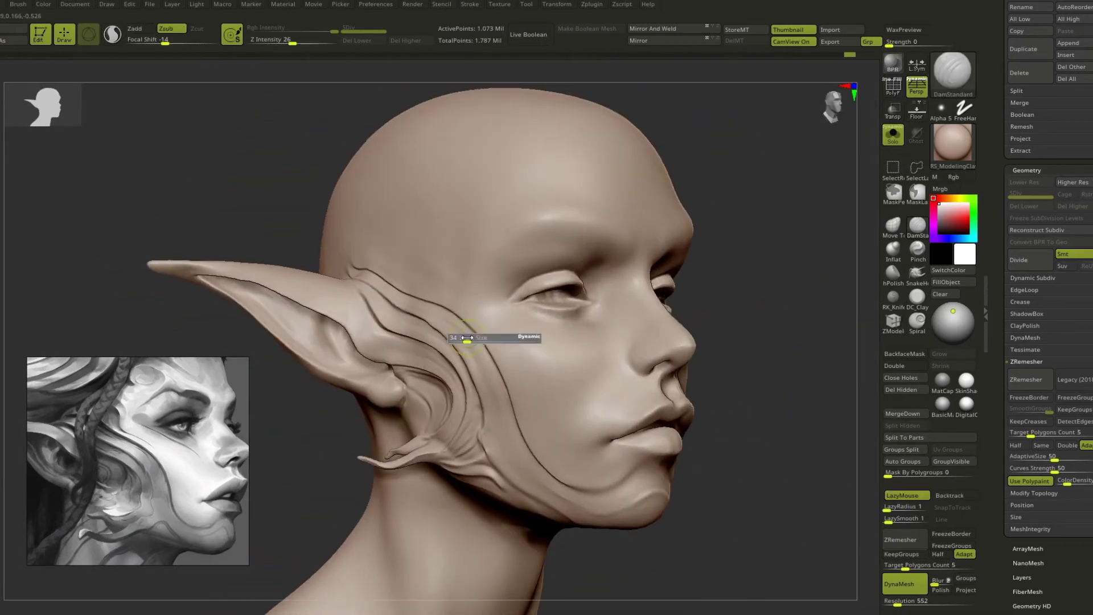
- Refine the ridges and the tendril beneath the ear with the Move brush
{"action": "mouse_move", "coordinate": [489, 379]}
{"action": "left_mouse_down"}
{"action": "mouse_move", "coordinate": [687, 338]}
{"action": "mouse_move", "coordinate": [416, 330]}
{"action": "mouse_move", "coordinate": [775, 242]}
{"action": "mouse_move", "coordinate": [500, 407]}
{"action": "mouse_move", "coordinate": [519, 388]}
{"action": "mouse_move", "coordinate": [385, 447]}
{"action": "left_mouse_up"}
{"action": "key", "text": "b"}
{"action": "key", "text": "m"}
{"action": "key", "text": "v"}
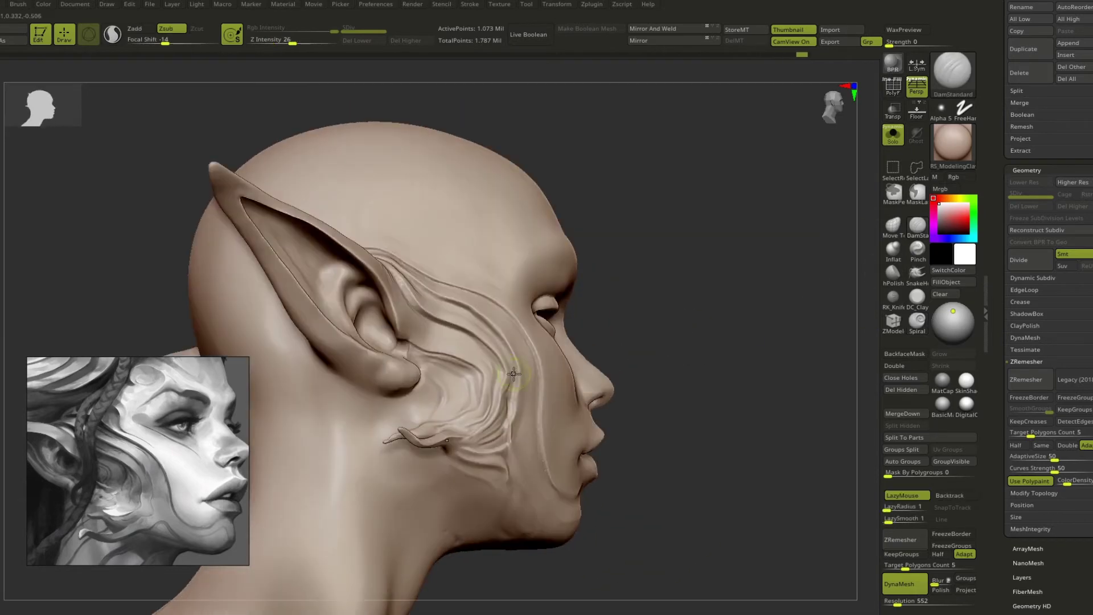
{"action": "mouse_move", "coordinate": [611, 539]}
{"action": "left_mouse_down"}
{"action": "mouse_move", "coordinate": [669, 456]}
{"action": "mouse_move", "coordinate": [638, 433]}
{"action": "mouse_move", "coordinate": [602, 456]}
{"action": "mouse_move", "coordinate": [762, 464]}
{"action": "mouse_move", "coordinate": [619, 371]}
{"action": "left_mouse_up"}
{"action": "key", "text": "b"}
{"action": "key", "text": "m"}
{"action": "key", "text": "v"}
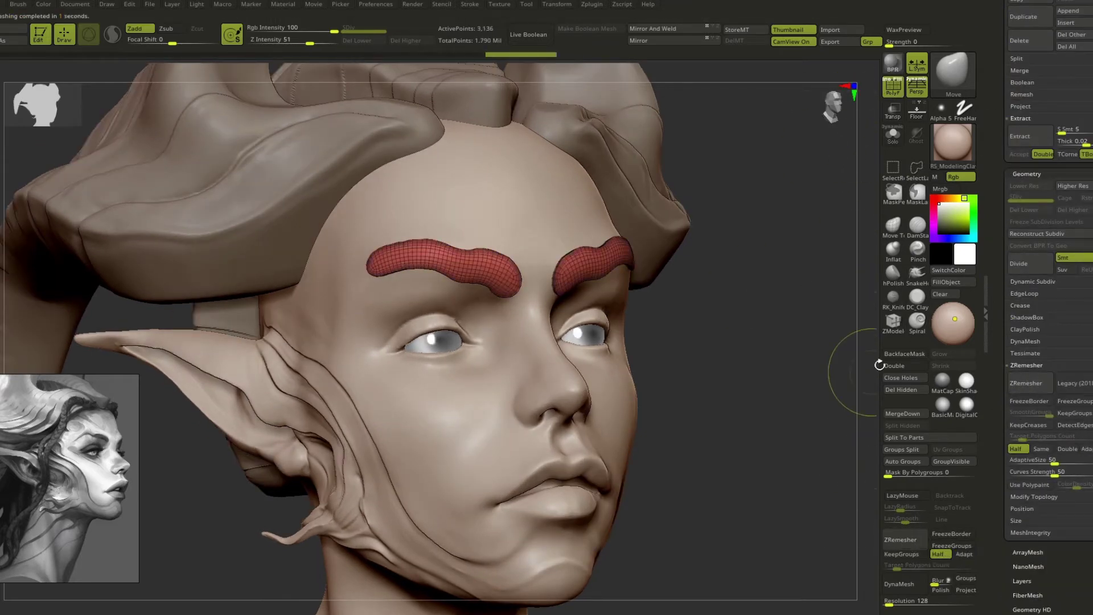
- Turn the head to check the remeshed eyebrow strips
{"action": "mouse_move", "coordinate": [808, 456]}
{"action": "left_mouse_down"}
{"action": "mouse_move", "coordinate": [671, 240]}
{"action": "mouse_move", "coordinate": [630, 229]}
{"action": "mouse_move", "coordinate": [693, 234]}
{"action": "mouse_move", "coordinate": [617, 260]}
{"action": "mouse_move", "coordinate": [745, 244]}
{"action": "mouse_move", "coordinate": [776, 208]}
{"action": "mouse_move", "coordinate": [797, 280]}
{"action": "mouse_move", "coordinate": [774, 408]}
{"action": "mouse_move", "coordinate": [870, 196]}
{"action": "mouse_move", "coordinate": [733, 288]}
{"action": "mouse_move", "coordinate": [527, 360]}
{"action": "left_mouse_up"}
- Subdivide the eyebrow mesh once, then select the head piece and view the brows
{"action": "key", "text": "d"}
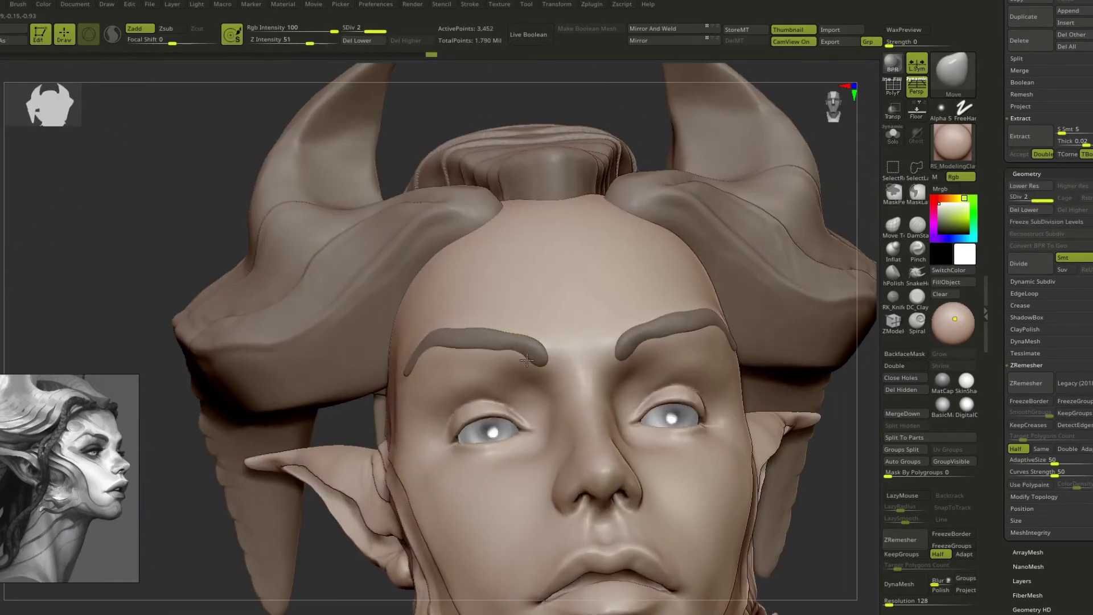
{"action": "mouse_move", "coordinate": [825, 411]}
{"action": "left_mouse_down"}
{"action": "mouse_move", "coordinate": [744, 420]}
{"action": "mouse_move", "coordinate": [457, 355]}
{"action": "mouse_move", "coordinate": [370, 459]}
{"action": "mouse_move", "coordinate": [740, 391]}
{"action": "mouse_move", "coordinate": [445, 417]}
{"action": "left_mouse_up"}
{"action": "left_click", "coordinate": [446, 416], "text": "alt"}
{"action": "left_click_drag", "start_coordinate": [788, 424], "coordinate": [798, 378]}
{"action": "key", "text": "s"}
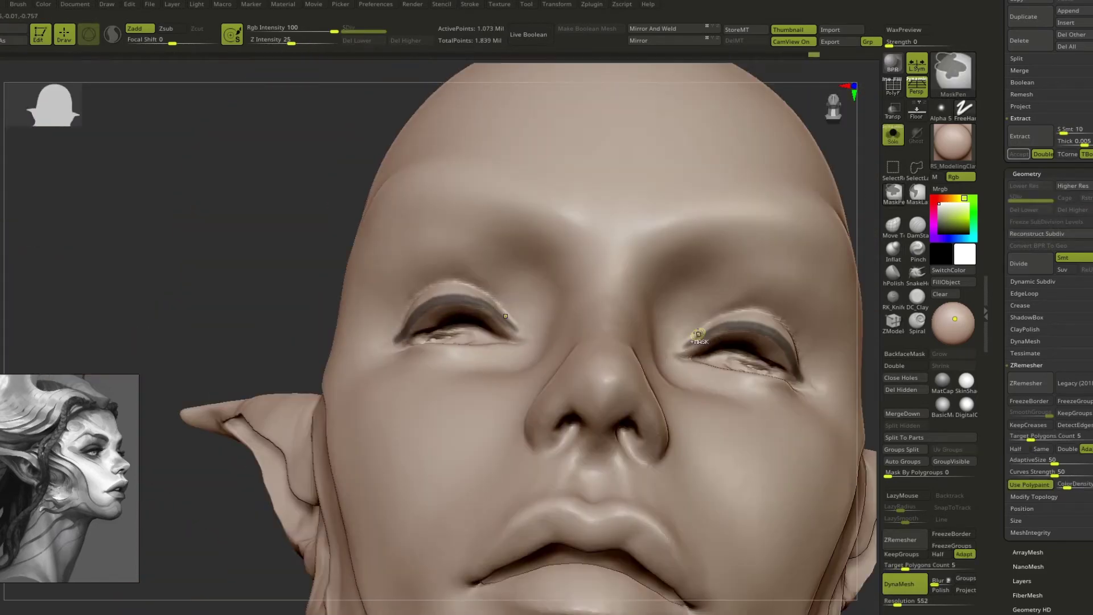
{"action": "left_click_drag", "start_coordinate": [496, 315], "coordinate": [740, 342]}
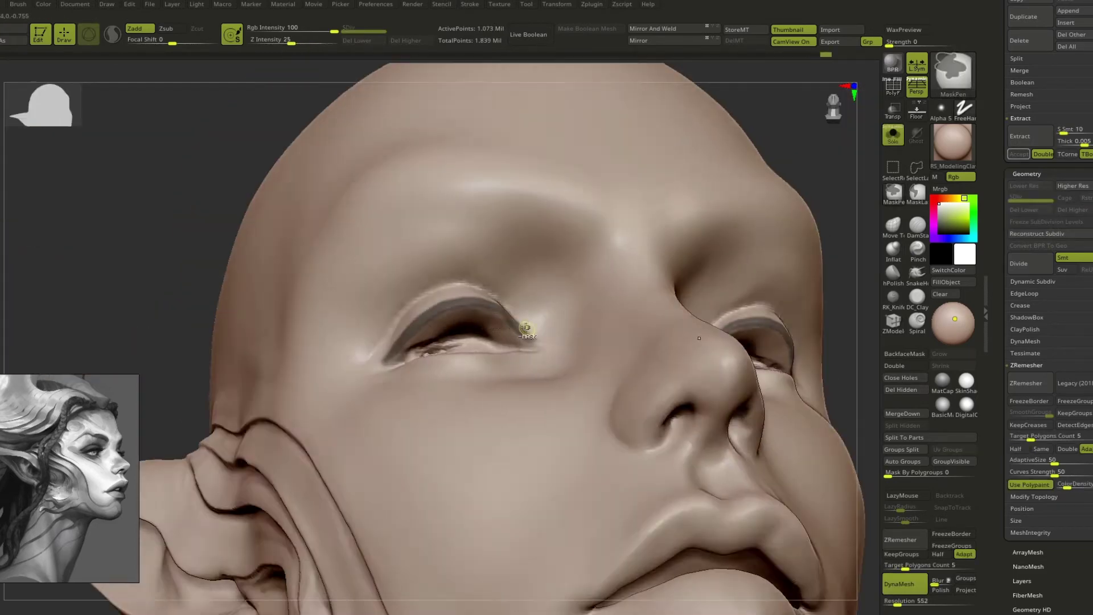
{"action": "mouse_move", "coordinate": [1006, 462]}
{"action": "left_mouse_down"}
{"action": "mouse_move", "coordinate": [1005, 317]}
{"action": "mouse_move", "coordinate": [1034, 438]}
{"action": "left_mouse_up"}
{"action": "left_click_drag", "start_coordinate": [740, 342], "coordinate": [569, 319]}
- Solo the Extract5 eyelid piece, reposition it with Transpose, and review the remeshed eyelids
{"action": "left_click", "coordinate": [1059, 15]}
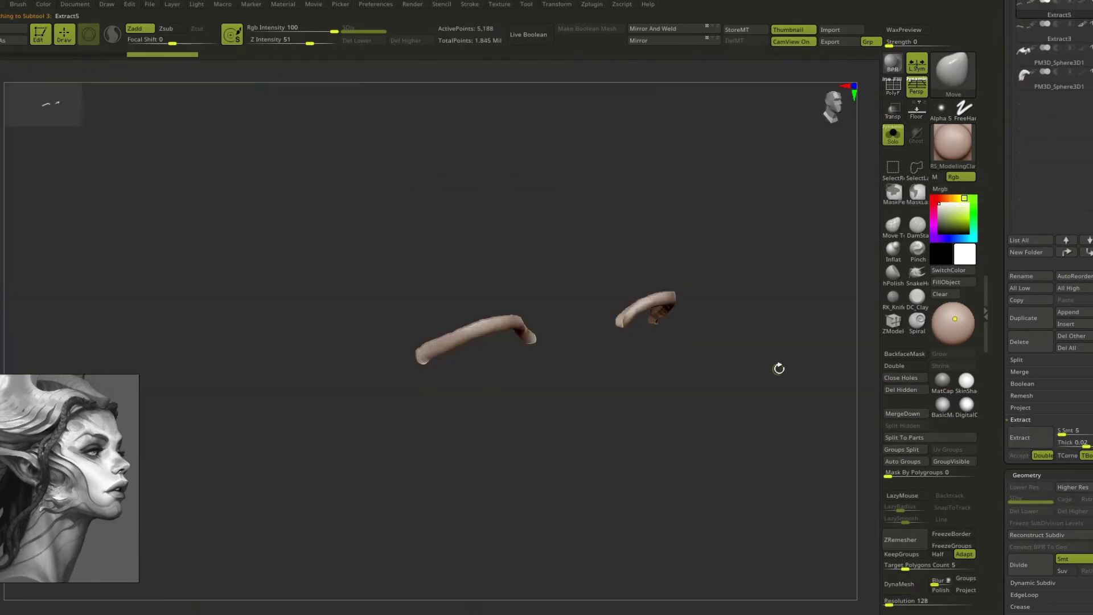
{"action": "left_click", "coordinate": [893, 136]}
{"action": "mouse_move", "coordinate": [777, 367]}
{"action": "left_mouse_down"}
{"action": "mouse_move", "coordinate": [806, 298]}
{"action": "mouse_move", "coordinate": [738, 319]}
{"action": "left_mouse_up"}
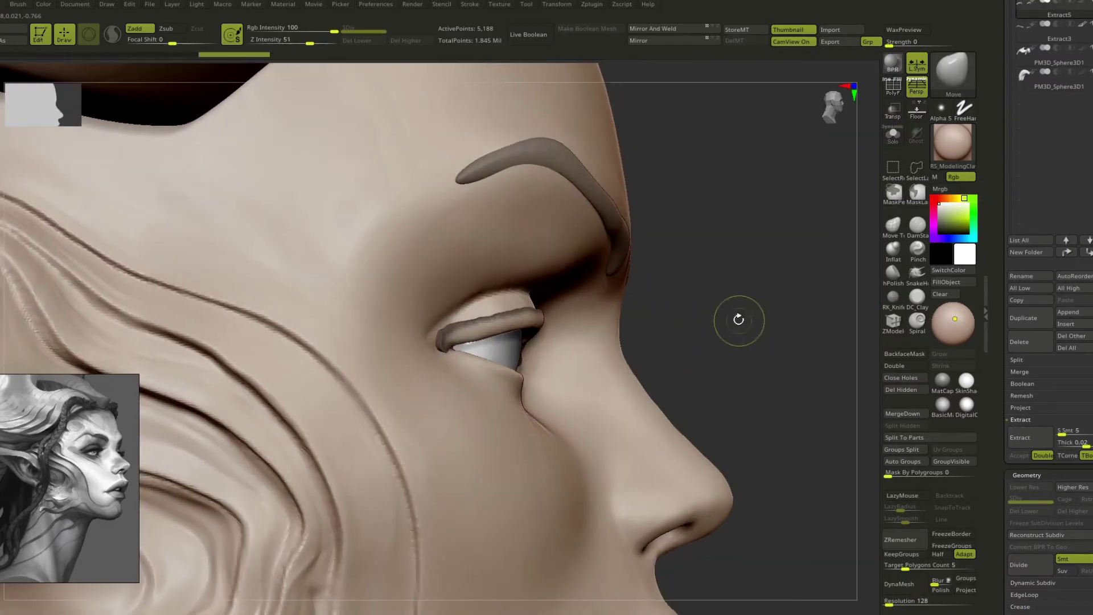
{"action": "key", "text": "w"}
{"action": "mouse_move", "coordinate": [664, 291]}
{"action": "left_mouse_down"}
{"action": "mouse_move", "coordinate": [685, 257]}
{"action": "mouse_move", "coordinate": [776, 325]}
{"action": "mouse_move", "coordinate": [590, 299]}
{"action": "mouse_move", "coordinate": [715, 290]}
{"action": "left_mouse_up"}
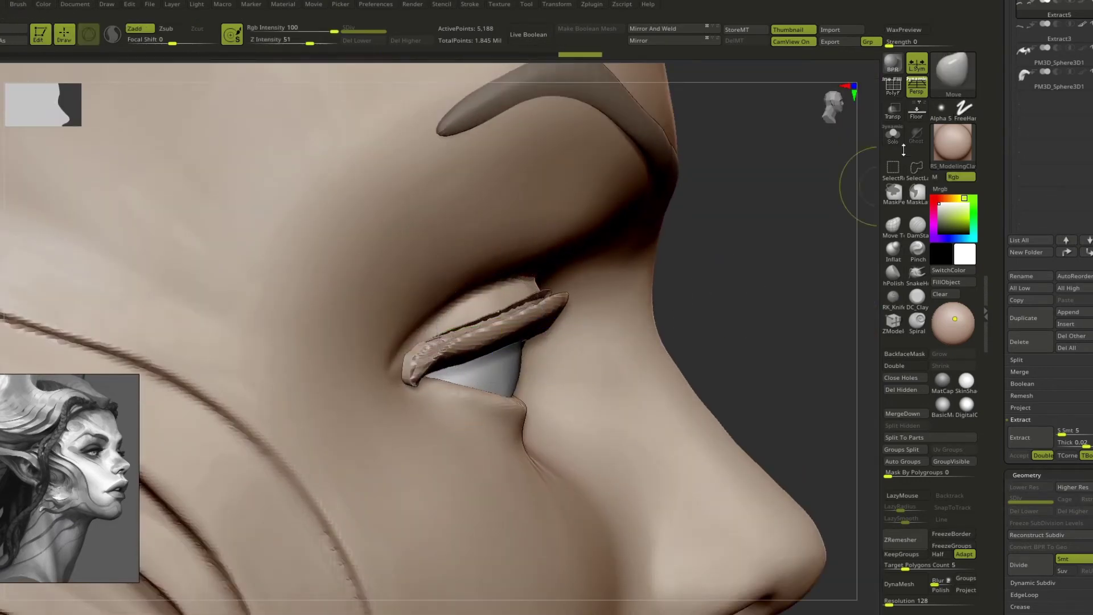
{"action": "left_click", "coordinate": [893, 135]}
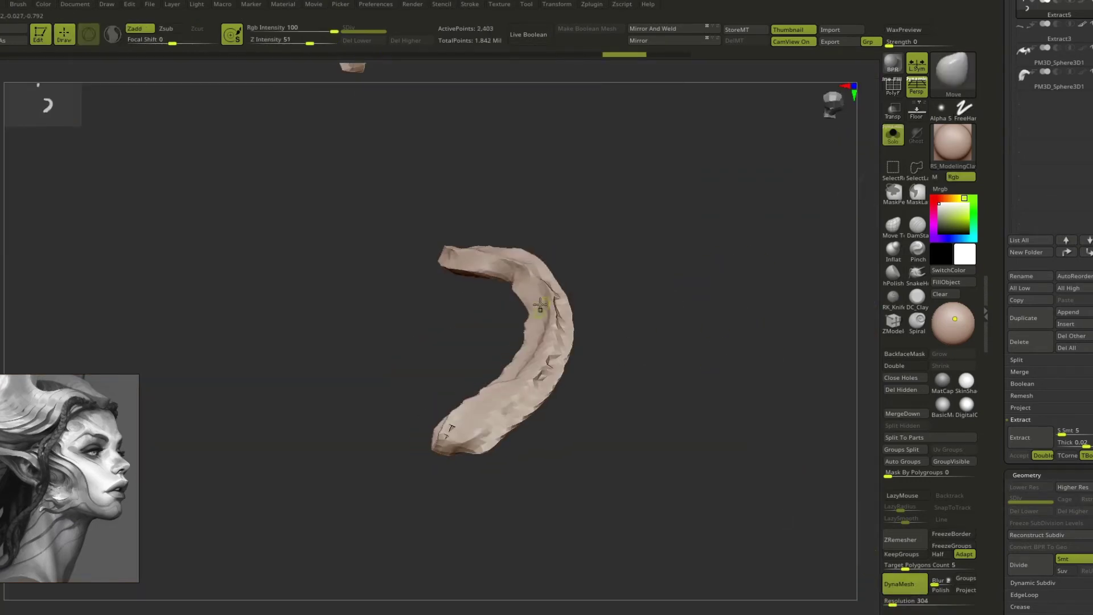
{"action": "left_click_drag", "start_coordinate": [570, 229], "coordinate": [988, 163]}
{"action": "scroll", "coordinate": [988, 163], "scroll_direction": "down", "scroll_amount": 5}
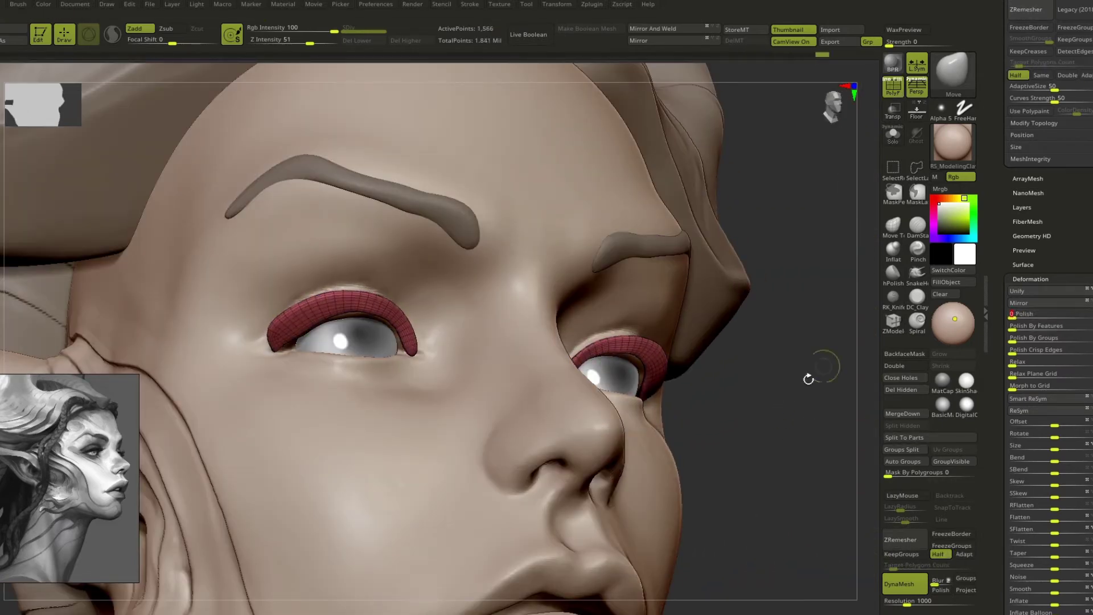
{"action": "mouse_move", "coordinate": [809, 378]}
{"action": "left_mouse_down"}
{"action": "mouse_move", "coordinate": [821, 319]}
{"action": "mouse_move", "coordinate": [682, 227]}
{"action": "left_mouse_up"}
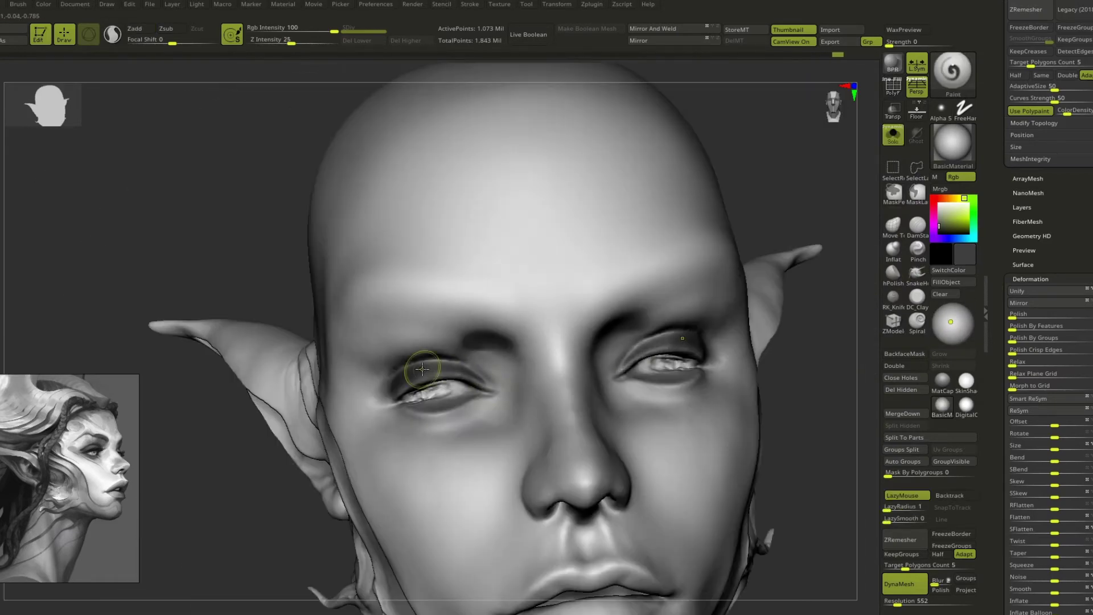
- Review the bust from profile and three-quarter views, save, and open the brush library
{"action": "mouse_move", "coordinate": [431, 379]}
{"action": "left_mouse_down"}
{"action": "mouse_move", "coordinate": [695, 401]}
{"action": "mouse_move", "coordinate": [446, 394]}
{"action": "left_mouse_up"}
{"action": "key", "text": "s"}
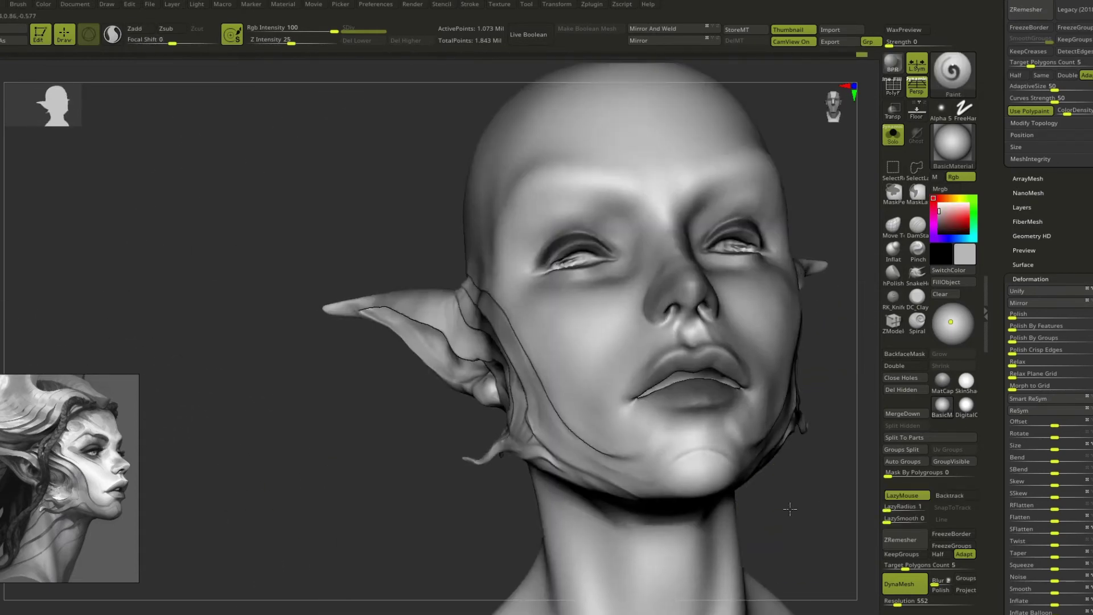
{"action": "left_click_drag", "start_coordinate": [416, 313], "coordinate": [648, 330]}
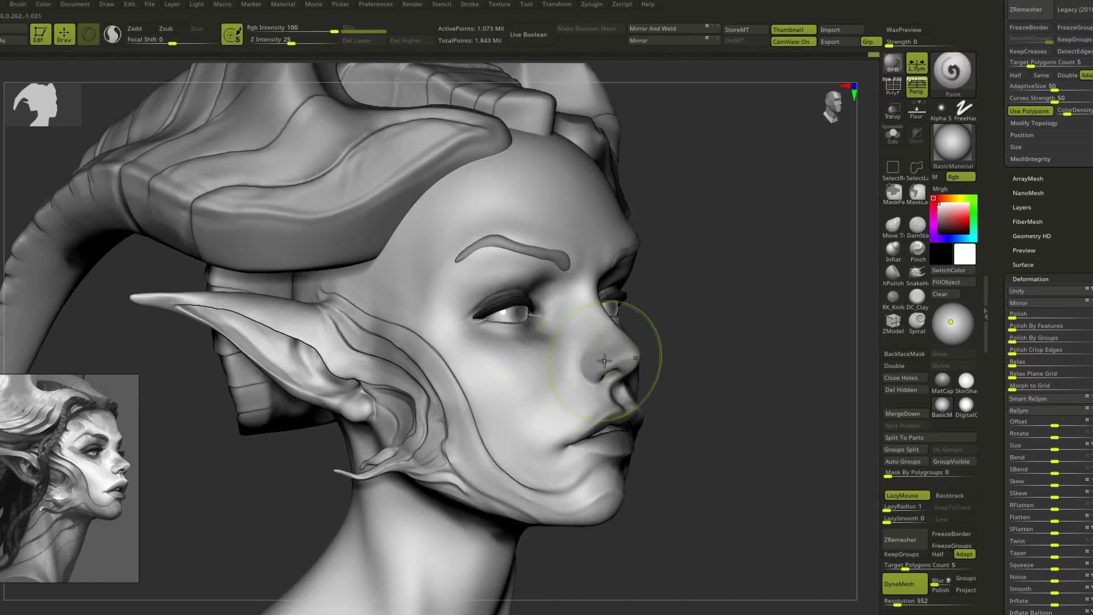
{"action": "mouse_move", "coordinate": [605, 360]}
{"action": "left_mouse_down"}
{"action": "mouse_move", "coordinate": [735, 386]}
{"action": "mouse_move", "coordinate": [710, 402]}
{"action": "mouse_move", "coordinate": [746, 408]}
{"action": "mouse_move", "coordinate": [514, 390]}
{"action": "mouse_move", "coordinate": [554, 437]}
{"action": "left_mouse_up"}
{"action": "key", "text": "ctrl+shift+s"}
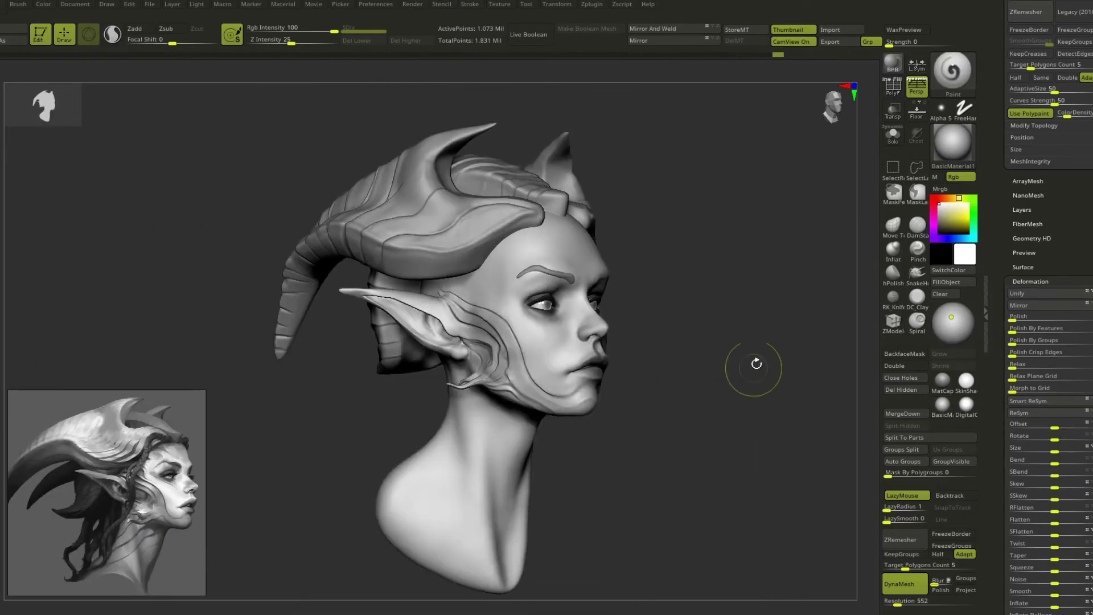
{"action": "key", "text": "comma"}
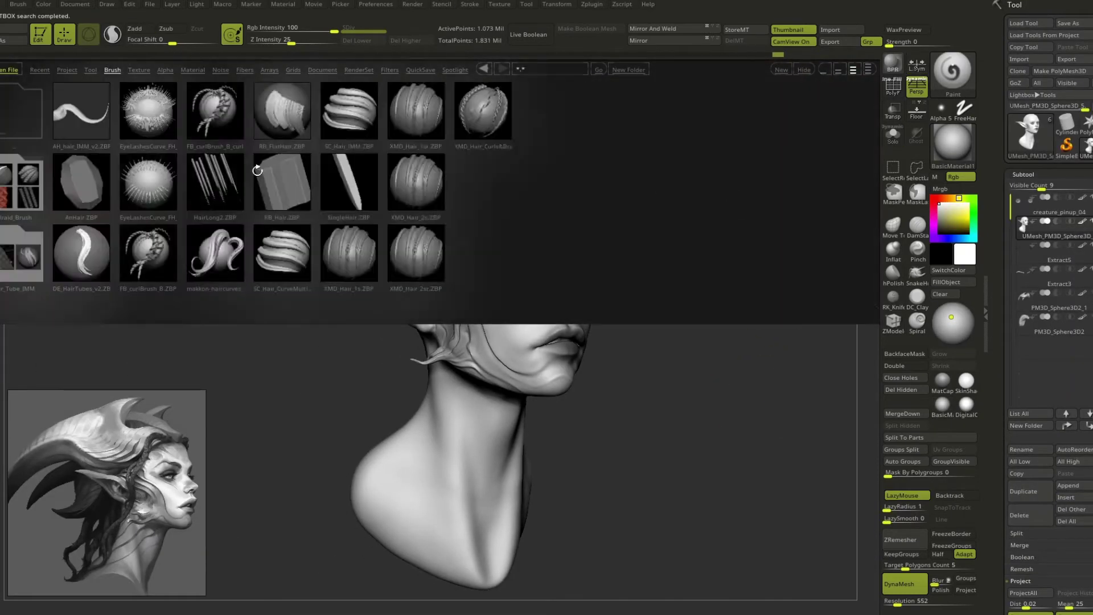
- Load the Braid Brush and draw braids from the forehead over the horn and down the neck
{"action": "double_click", "coordinate": [73, 110]}
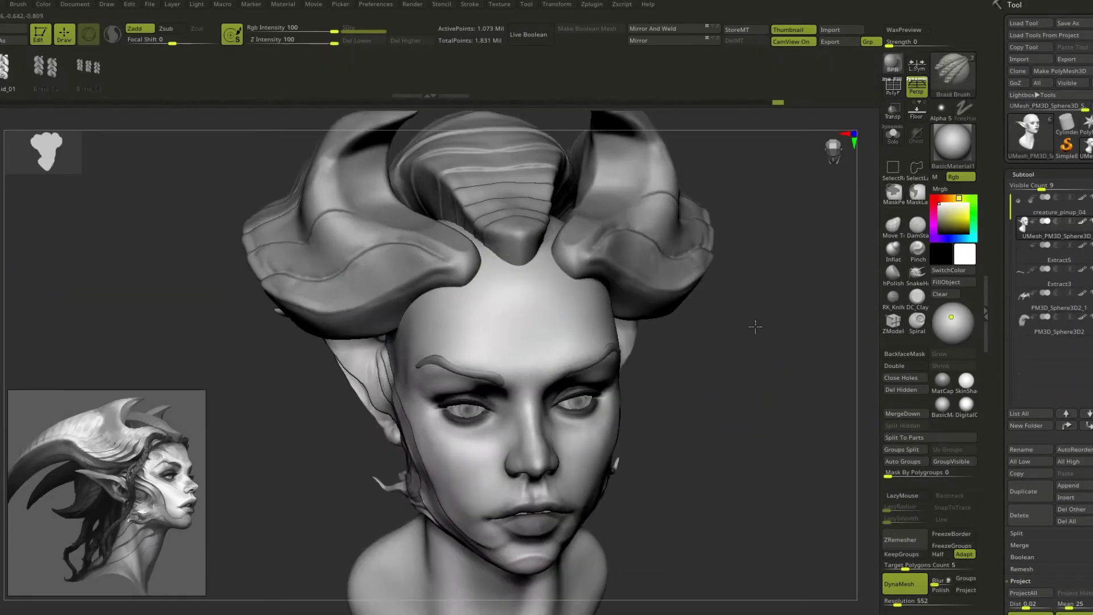
{"action": "left_click_drag", "start_coordinate": [474, 258], "coordinate": [293, 427]}
{"action": "left_click", "coordinate": [470, 4]}
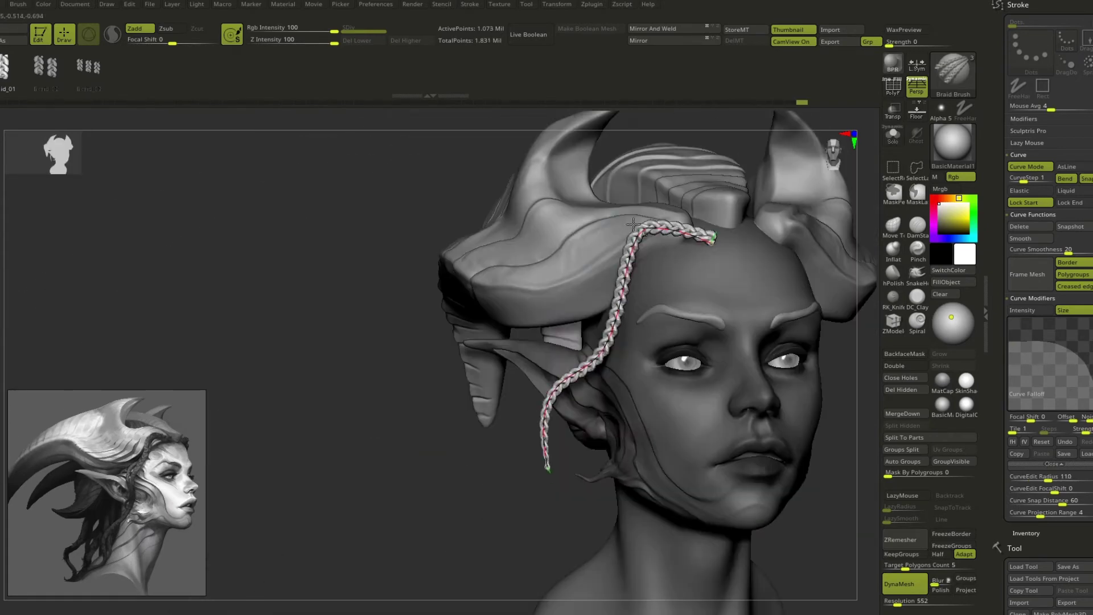
{"action": "left_click_drag", "start_coordinate": [633, 224], "coordinate": [704, 419]}
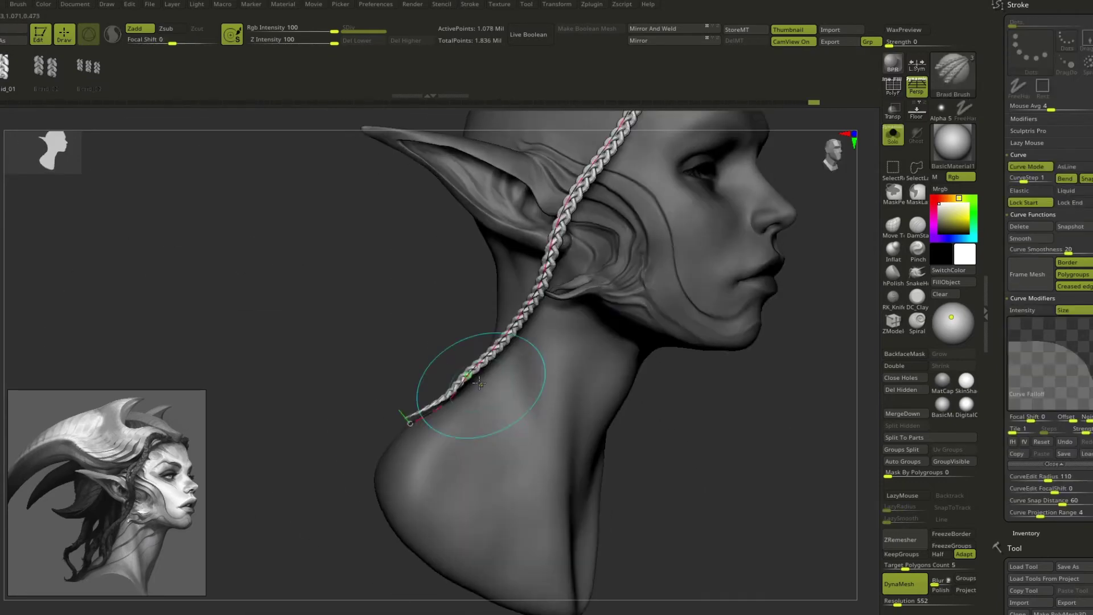
{"action": "left_click_drag", "start_coordinate": [578, 433], "coordinate": [660, 586]}
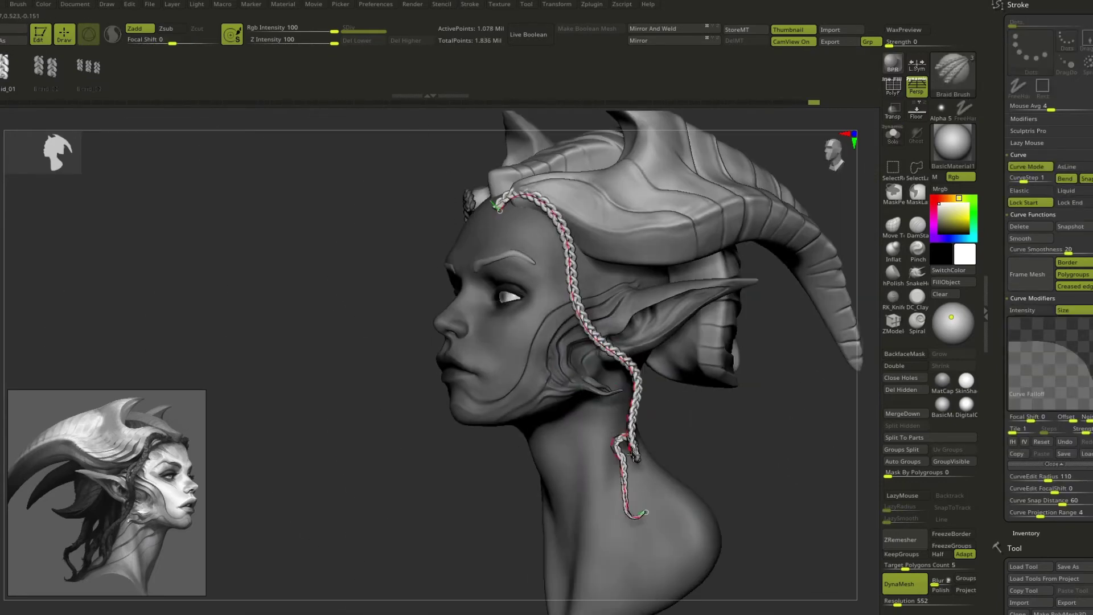
{"action": "mouse_move", "coordinate": [720, 434]}
{"action": "left_mouse_down"}
{"action": "mouse_move", "coordinate": [459, 543]}
{"action": "mouse_move", "coordinate": [635, 454]}
{"action": "mouse_move", "coordinate": [437, 454]}
{"action": "mouse_move", "coordinate": [757, 417]}
{"action": "mouse_move", "coordinate": [726, 378]}
{"action": "mouse_move", "coordinate": [739, 388]}
{"action": "mouse_move", "coordinate": [541, 221]}
{"action": "mouse_move", "coordinate": [488, 397]}
{"action": "mouse_move", "coordinate": [608, 234]}
{"action": "mouse_move", "coordinate": [453, 376]}
{"action": "mouse_move", "coordinate": [588, 404]}
{"action": "left_mouse_up"}
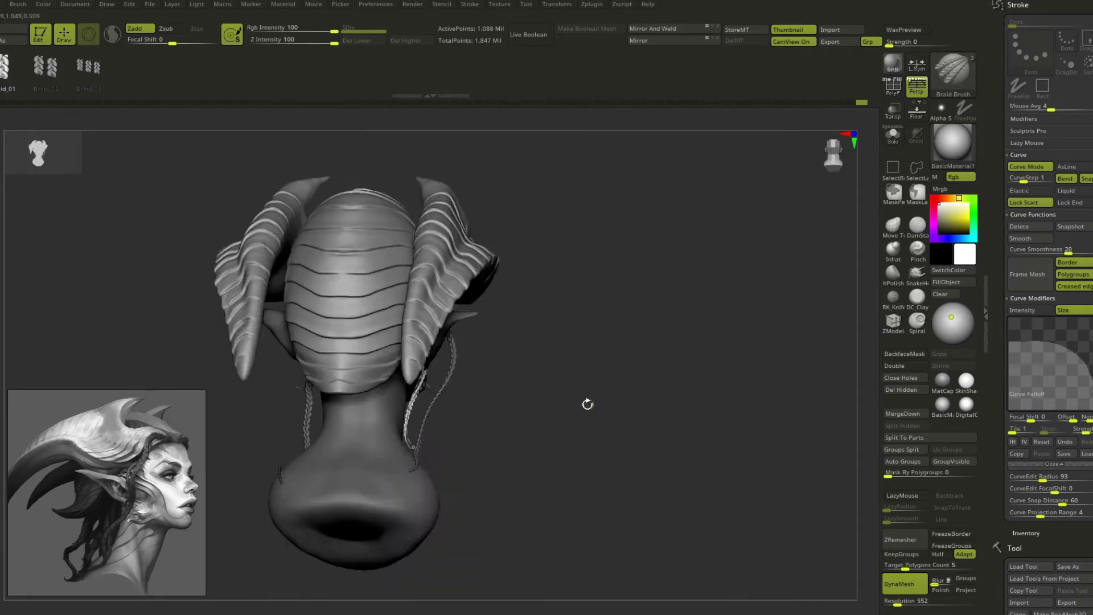
- Orbit around the front, back and underside to inspect the braids
{"action": "left_click_drag", "start_coordinate": [483, 372], "coordinate": [705, 296]}
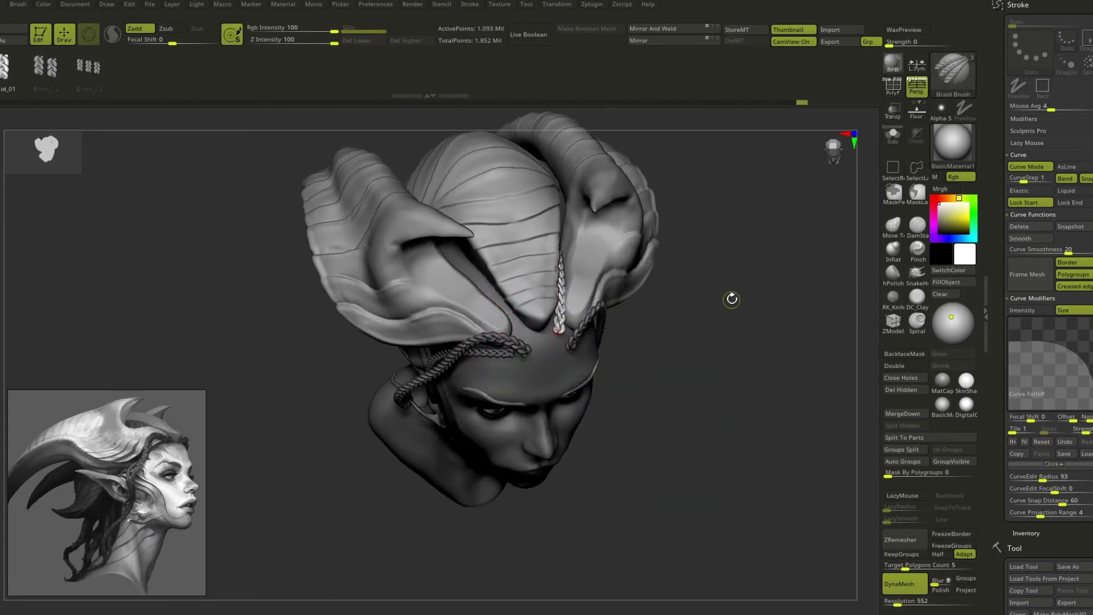
{"action": "left_click_drag", "start_coordinate": [681, 379], "coordinate": [736, 436]}
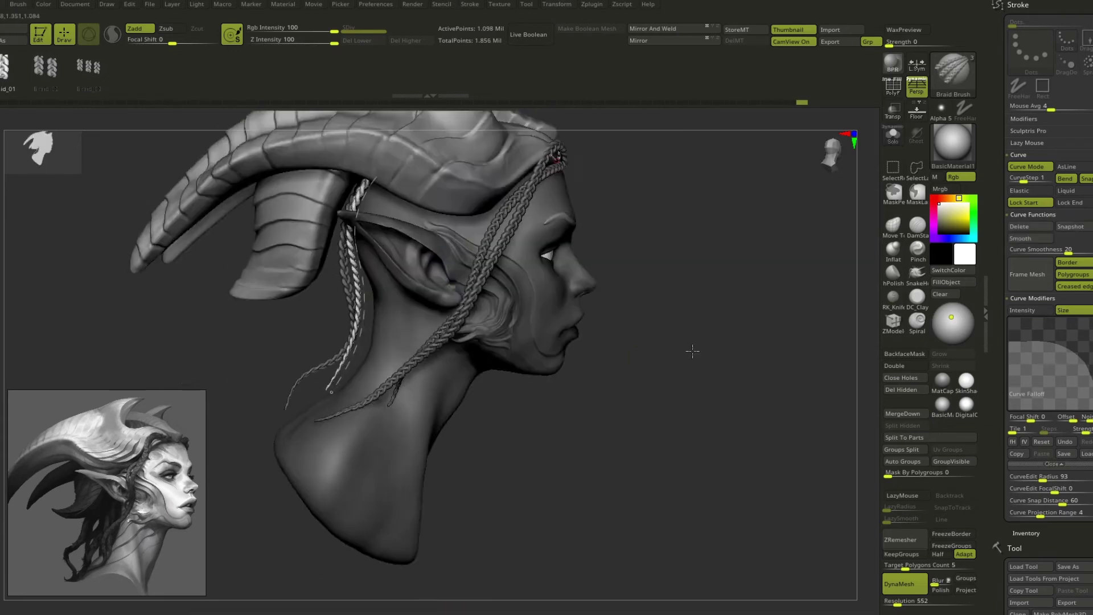
{"action": "left_click_drag", "start_coordinate": [694, 325], "coordinate": [737, 397]}
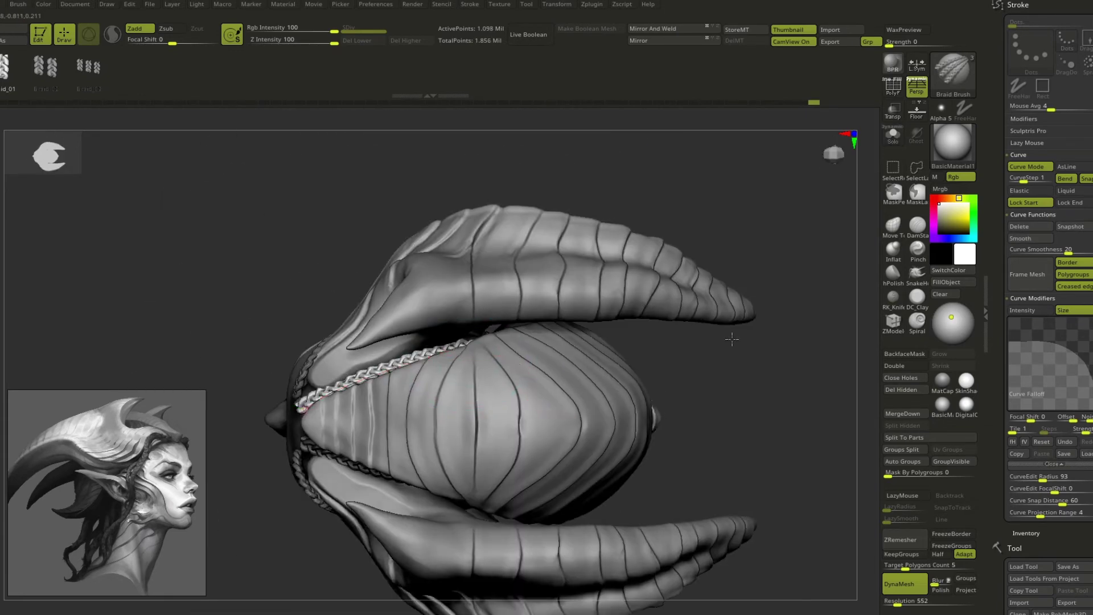
{"action": "key", "text": "s"}
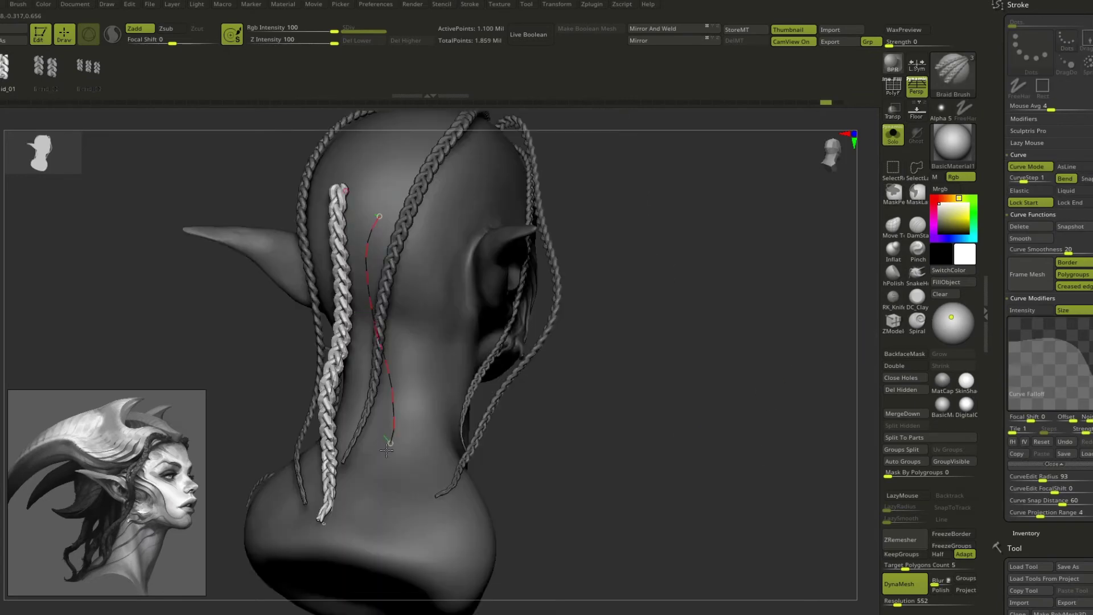
{"action": "left_click_drag", "start_coordinate": [658, 464], "coordinate": [705, 457]}
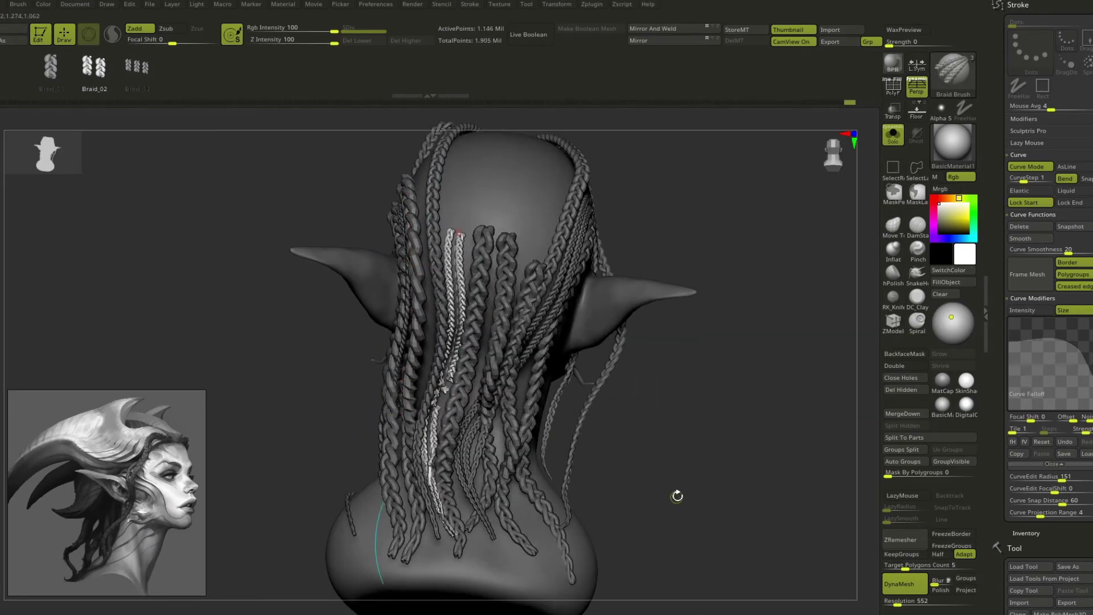
{"action": "left_click_drag", "start_coordinate": [677, 496], "coordinate": [465, 400]}
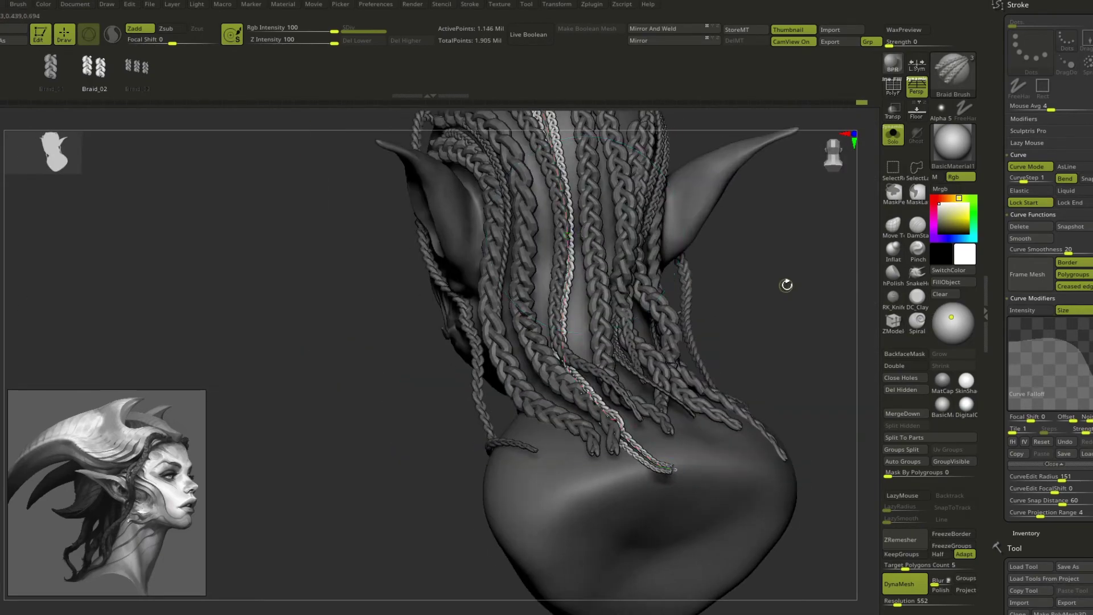
{"action": "mouse_move", "coordinate": [787, 285]}
{"action": "left_mouse_down"}
{"action": "mouse_move", "coordinate": [706, 413]}
{"action": "mouse_move", "coordinate": [826, 239]}
{"action": "left_mouse_up"}
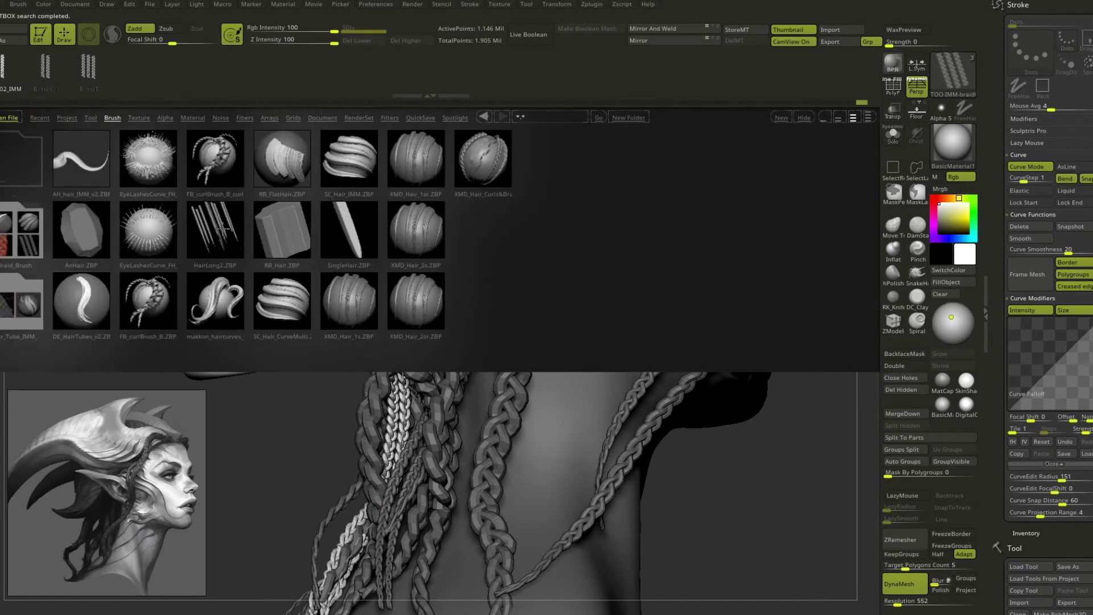
- Load the XMD_Hair_1s hair brush and orbit to a three-quarter rear view of the braids
{"action": "double_click", "coordinate": [349, 300]}
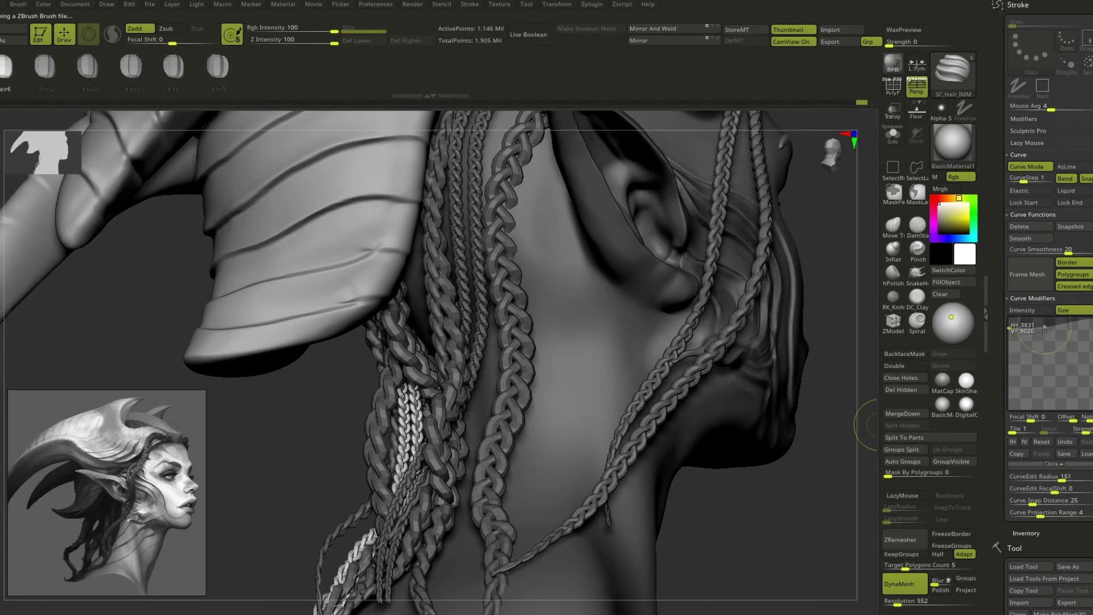
{"action": "left_click_drag", "start_coordinate": [753, 525], "coordinate": [611, 418]}
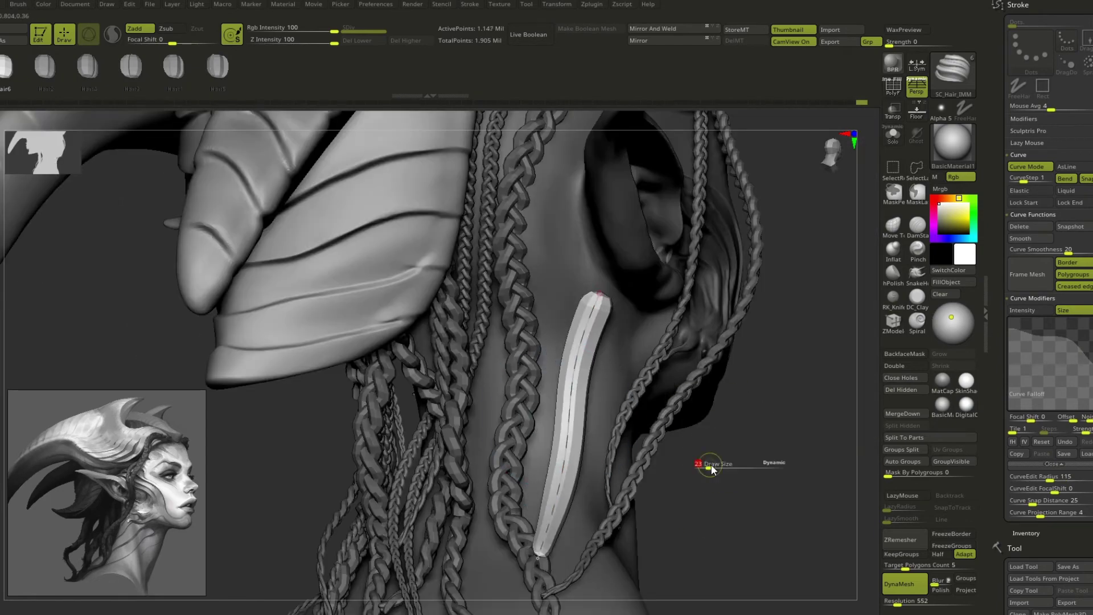
{"action": "mouse_move", "coordinate": [712, 470]}
{"action": "left_mouse_down"}
{"action": "mouse_move", "coordinate": [769, 552]}
{"action": "mouse_move", "coordinate": [689, 252]}
{"action": "mouse_move", "coordinate": [544, 197]}
{"action": "left_mouse_up"}
{"action": "mouse_move", "coordinate": [593, 434]}
{"action": "left_mouse_down"}
{"action": "mouse_move", "coordinate": [713, 457]}
{"action": "mouse_move", "coordinate": [490, 441]}
{"action": "left_mouse_up"}
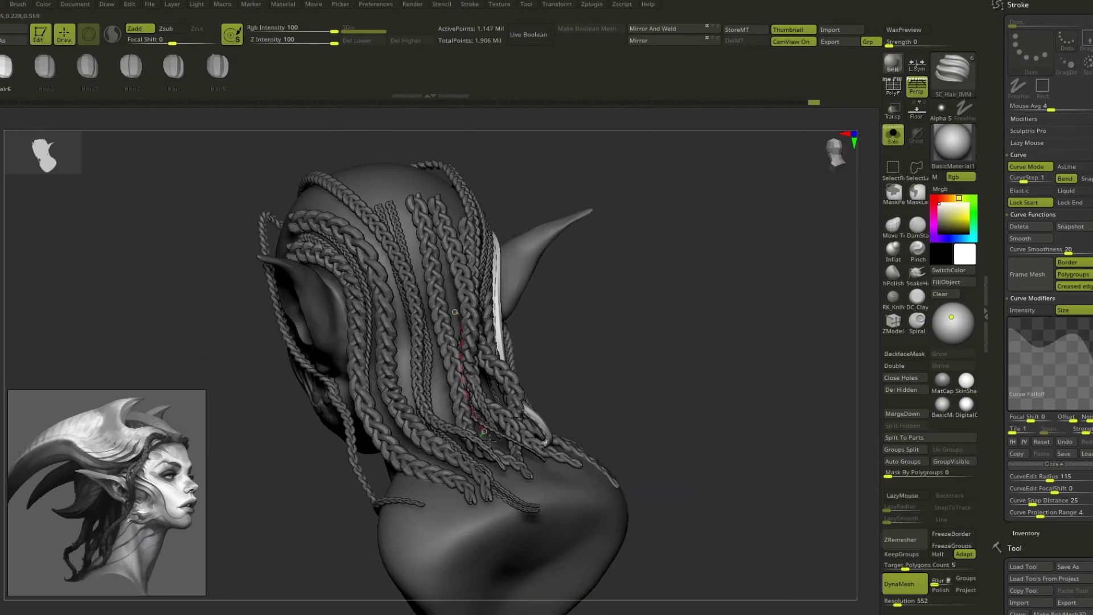
{"action": "mouse_move", "coordinate": [342, 454]}
{"action": "left_mouse_down"}
{"action": "mouse_move", "coordinate": [484, 348]}
{"action": "mouse_move", "coordinate": [431, 420]}
{"action": "left_mouse_up"}
{"action": "mouse_move", "coordinate": [496, 379]}
{"action": "left_mouse_down"}
{"action": "mouse_move", "coordinate": [694, 467]}
{"action": "mouse_move", "coordinate": [571, 379]}
{"action": "left_mouse_up"}
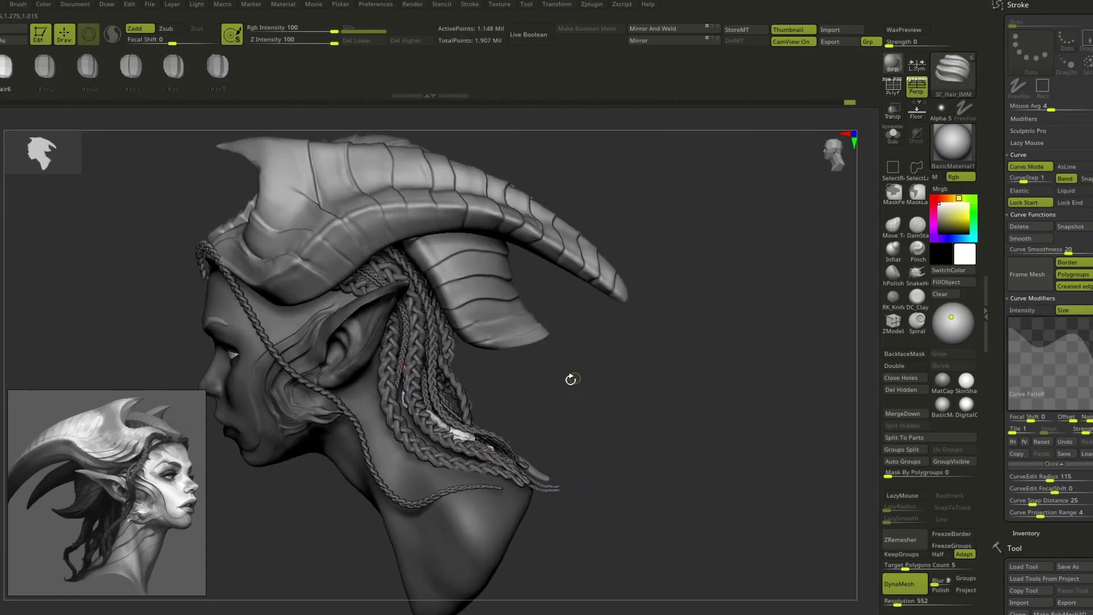
{"action": "mouse_move", "coordinate": [453, 420]}
{"action": "left_mouse_down"}
{"action": "mouse_move", "coordinate": [620, 361]}
{"action": "mouse_move", "coordinate": [680, 407]}
{"action": "left_mouse_up"}
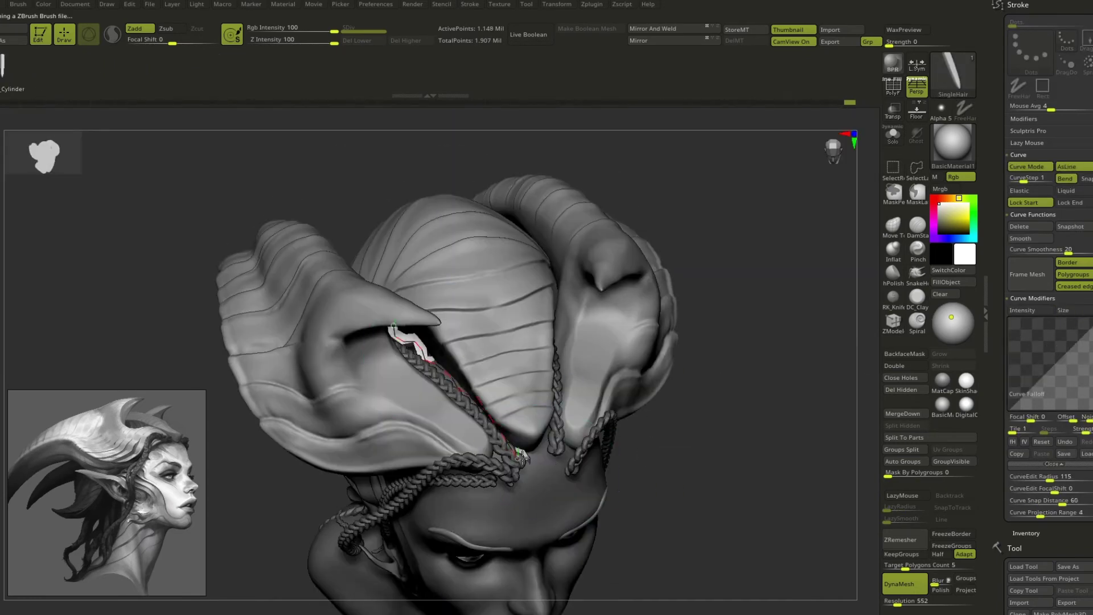
- Choose the Topology brush and inspect the braids and horns from back, top and three-quarter views
{"action": "mouse_move", "coordinate": [678, 366]}
{"action": "left_mouse_down"}
{"action": "mouse_move", "coordinate": [600, 196]}
{"action": "mouse_move", "coordinate": [699, 451]}
{"action": "mouse_move", "coordinate": [599, 485]}
{"action": "mouse_move", "coordinate": [621, 376]}
{"action": "mouse_move", "coordinate": [722, 430]}
{"action": "left_mouse_up"}
{"action": "key", "text": "b"}
{"action": "left_click", "coordinate": [620, 374]}
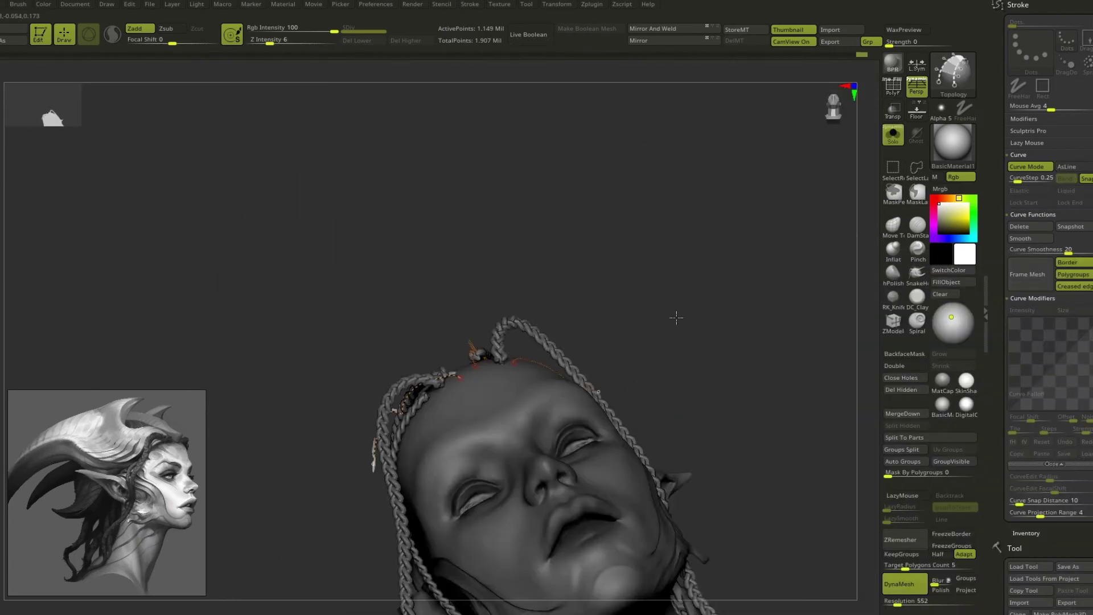
{"action": "mouse_move", "coordinate": [570, 342]}
{"action": "left_mouse_down"}
{"action": "mouse_move", "coordinate": [501, 318]}
{"action": "mouse_move", "coordinate": [537, 386]}
{"action": "mouse_move", "coordinate": [620, 315]}
{"action": "mouse_move", "coordinate": [743, 417]}
{"action": "left_mouse_up"}
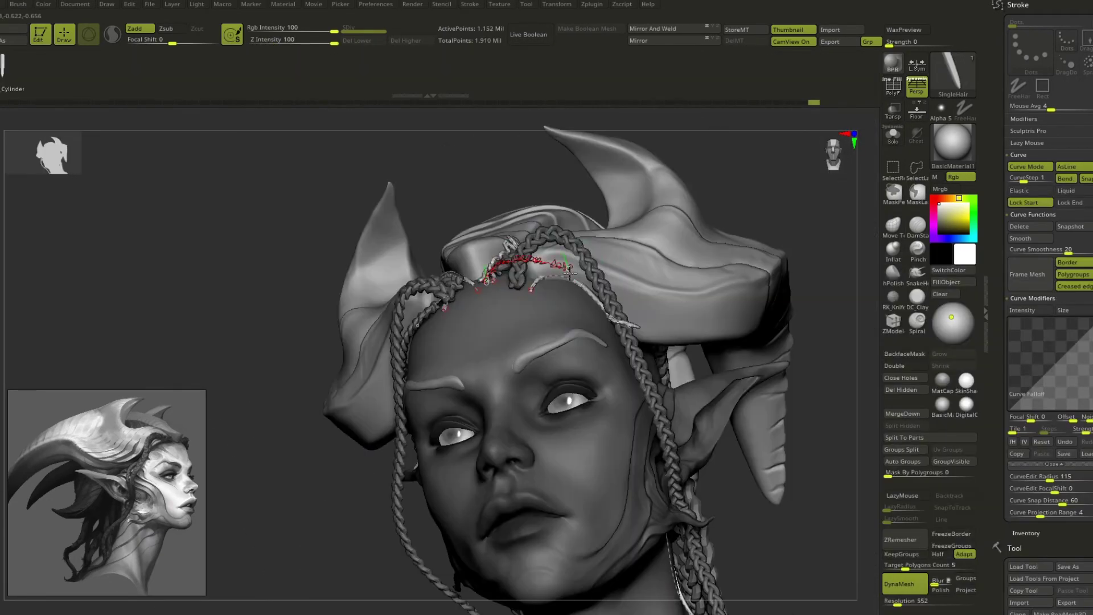
{"action": "mouse_move", "coordinate": [570, 274]}
{"action": "left_mouse_down"}
{"action": "mouse_move", "coordinate": [713, 512]}
{"action": "mouse_move", "coordinate": [759, 446]}
{"action": "left_mouse_up"}
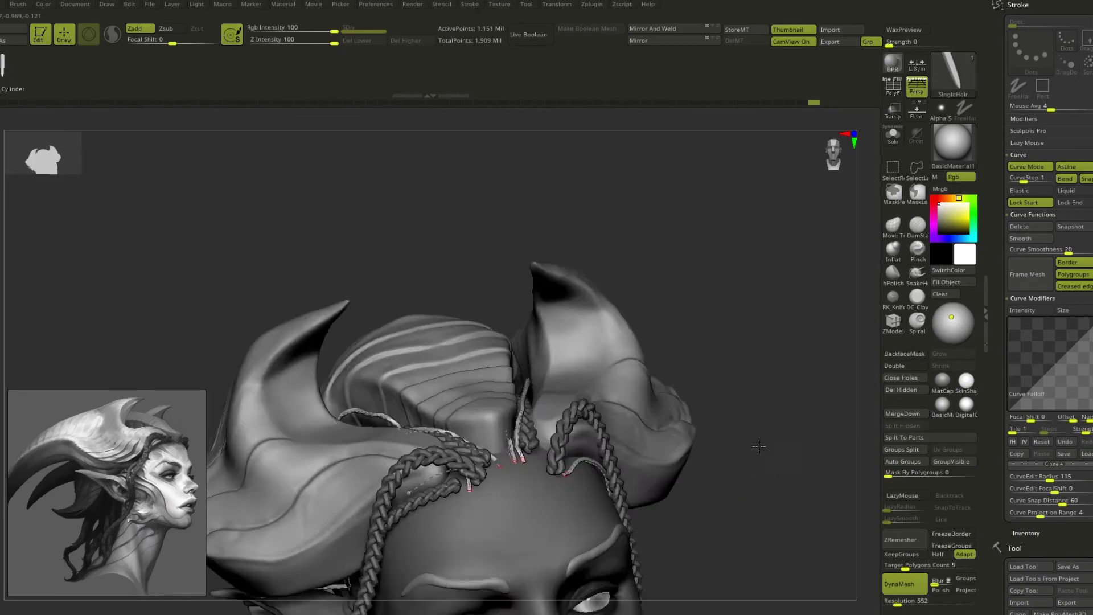
{"action": "left_click_drag", "start_coordinate": [516, 383], "coordinate": [722, 475]}
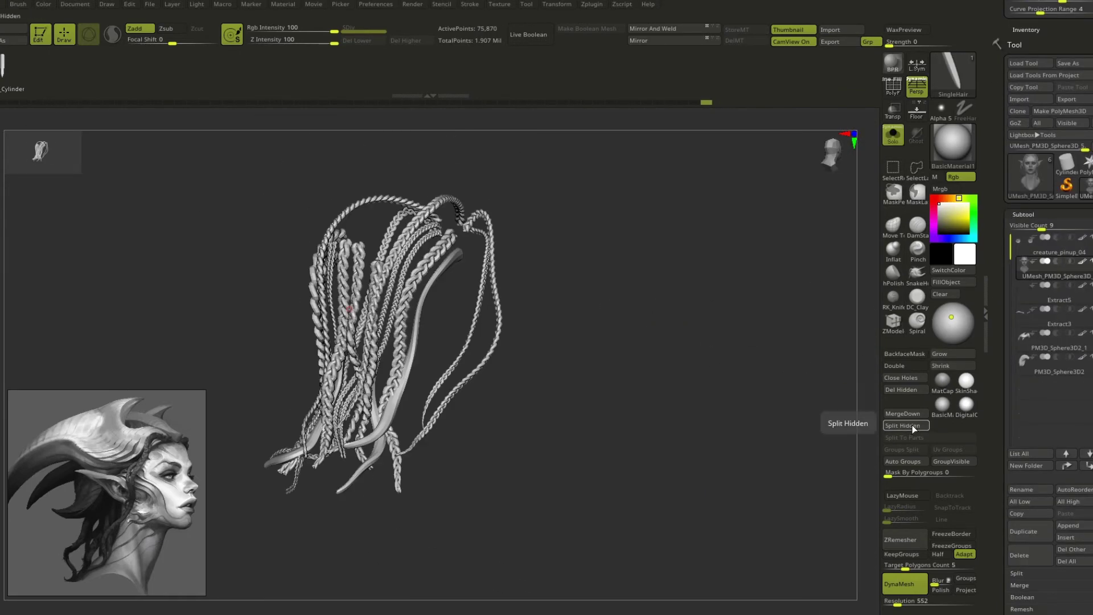
- Split the isolated braids into their own subtool and draw a new guide curve down the back of the head
{"action": "left_click", "coordinate": [914, 428]}
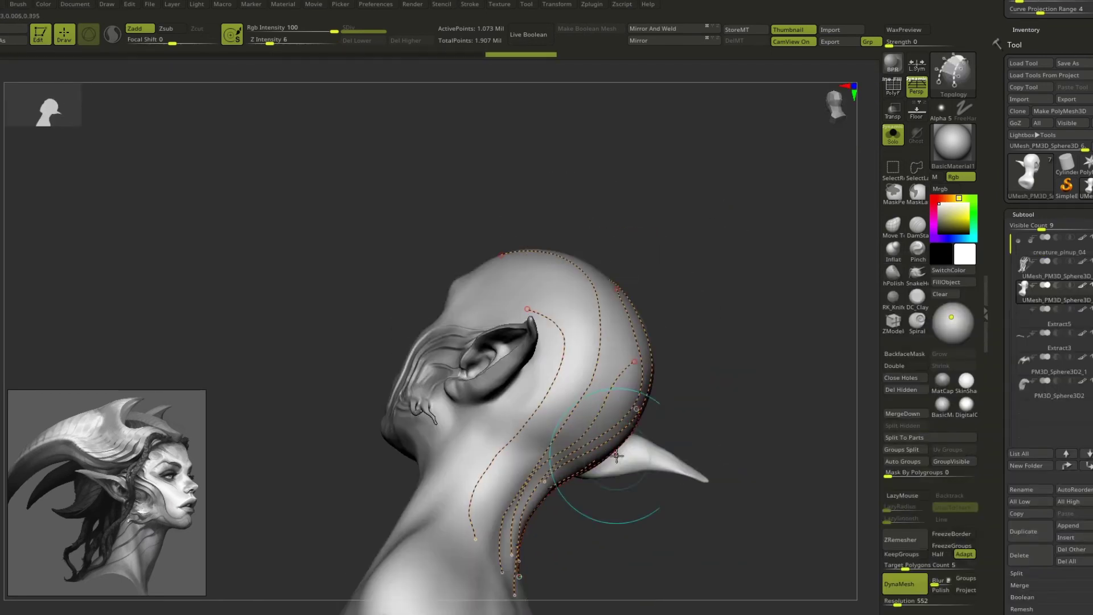
{"action": "mouse_move", "coordinate": [617, 455]}
{"action": "left_mouse_down"}
{"action": "mouse_move", "coordinate": [748, 492]}
{"action": "mouse_move", "coordinate": [701, 518]}
{"action": "mouse_move", "coordinate": [706, 536]}
{"action": "left_mouse_up"}
{"action": "mouse_move", "coordinate": [524, 275]}
{"action": "left_mouse_down"}
{"action": "mouse_move", "coordinate": [422, 363]}
{"action": "mouse_move", "coordinate": [697, 245]}
{"action": "left_mouse_up"}
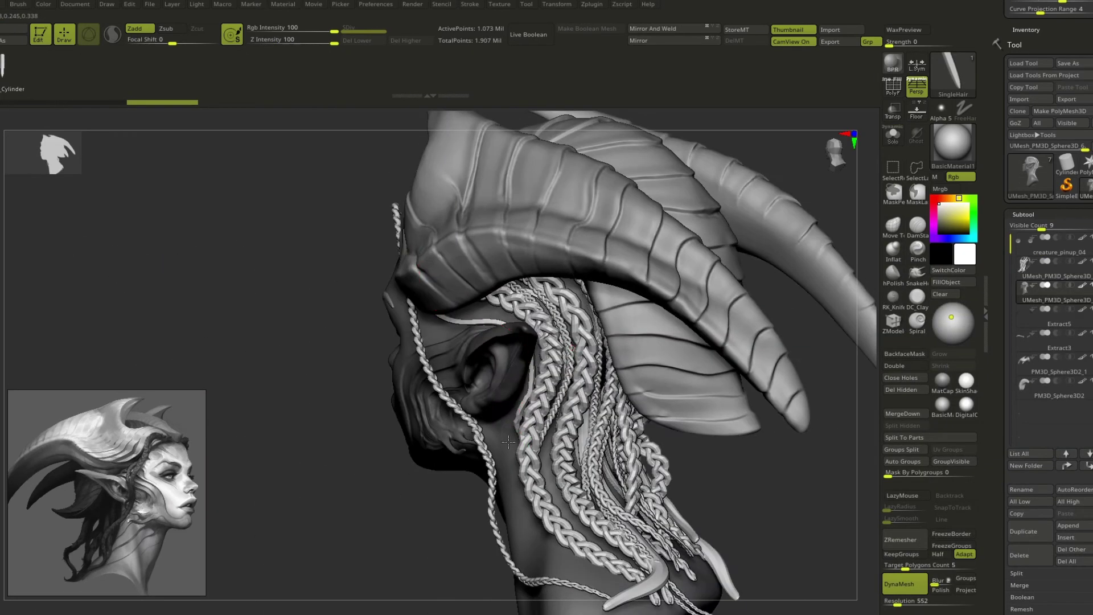
{"action": "mouse_move", "coordinate": [506, 326]}
{"action": "left_mouse_down"}
{"action": "mouse_move", "coordinate": [634, 309]}
{"action": "mouse_move", "coordinate": [610, 262]}
{"action": "mouse_move", "coordinate": [529, 319]}
{"action": "mouse_move", "coordinate": [366, 359]}
{"action": "mouse_move", "coordinate": [399, 342]}
{"action": "mouse_move", "coordinate": [430, 345]}
{"action": "mouse_move", "coordinate": [465, 407]}
{"action": "mouse_move", "coordinate": [399, 341]}
{"action": "mouse_move", "coordinate": [570, 319]}
{"action": "left_mouse_up"}
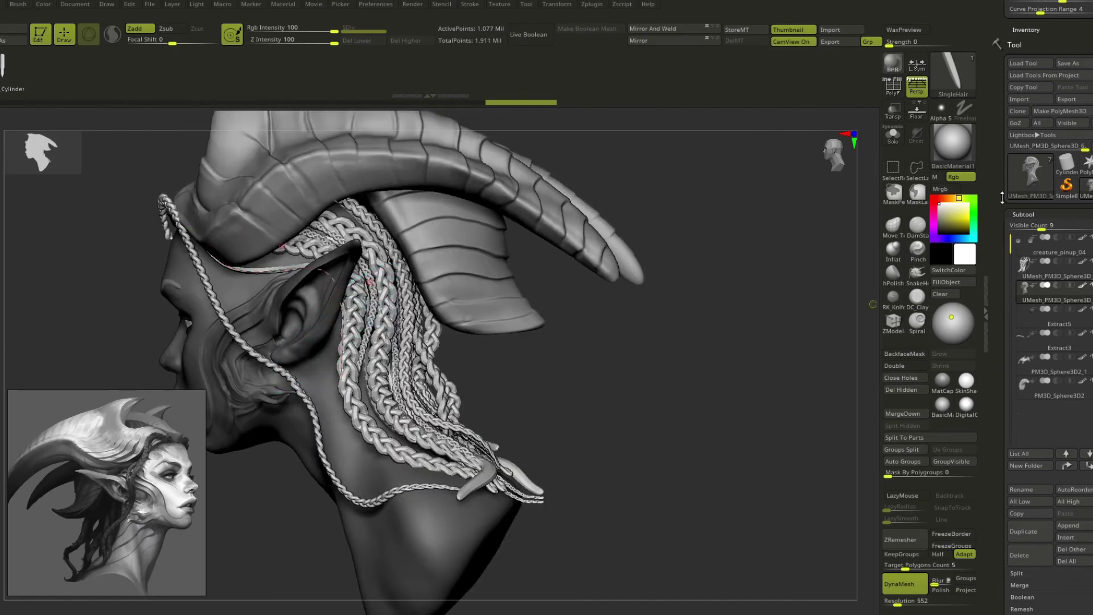
{"action": "scroll", "coordinate": [1063, 263], "scroll_direction": "up", "scroll_amount": 10}
{"action": "mouse_move", "coordinate": [741, 353]}
{"action": "left_mouse_down"}
{"action": "mouse_move", "coordinate": [606, 374]}
{"action": "mouse_move", "coordinate": [513, 365]}
{"action": "mouse_move", "coordinate": [373, 379]}
{"action": "mouse_move", "coordinate": [592, 415]}
{"action": "left_mouse_up"}
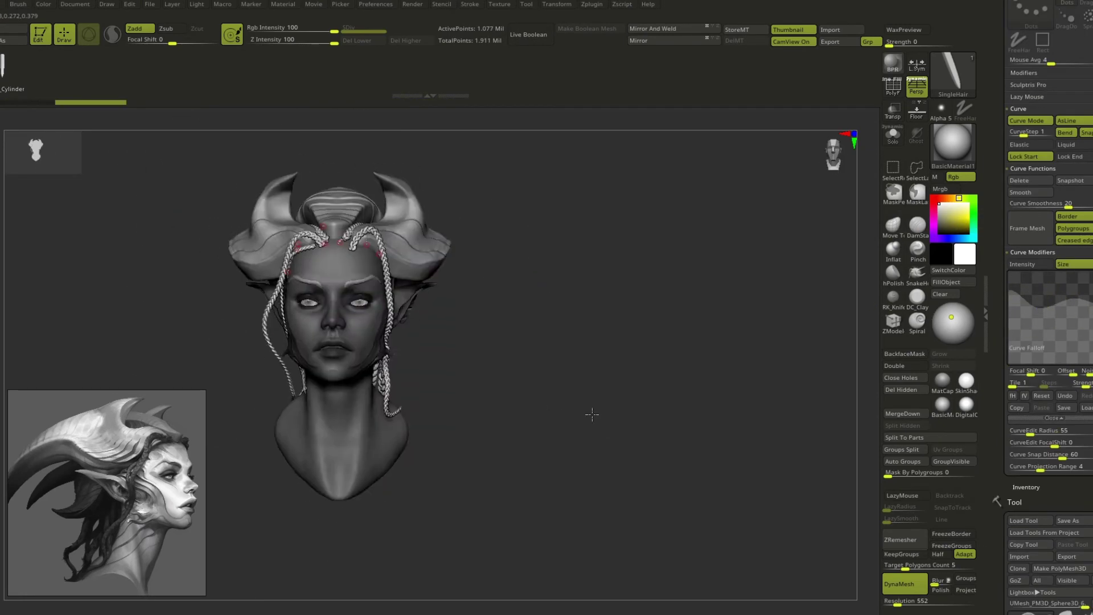
- Confirm the change to show the full head again and check the ear and braids from several angles
{"action": "mouse_move", "coordinate": [798, 342]}
{"action": "left_mouse_down"}
{"action": "mouse_move", "coordinate": [732, 383]}
{"action": "mouse_move", "coordinate": [866, 219]}
{"action": "left_mouse_up"}
{"action": "scroll", "coordinate": [1048, 284], "scroll_direction": "down", "scroll_amount": 10}
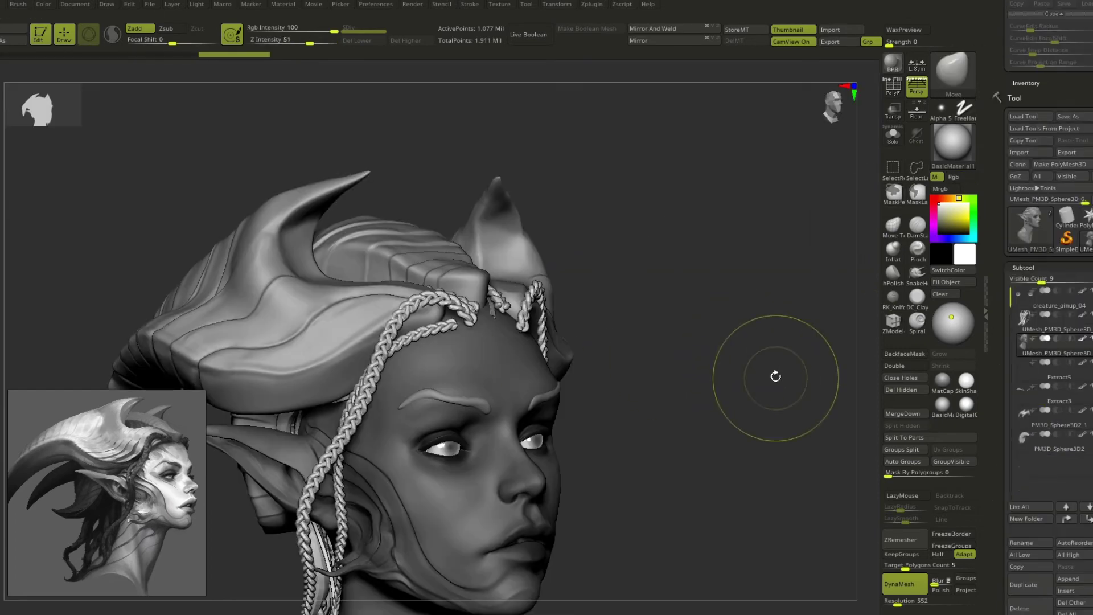
{"action": "left_click", "coordinate": [866, 436]}
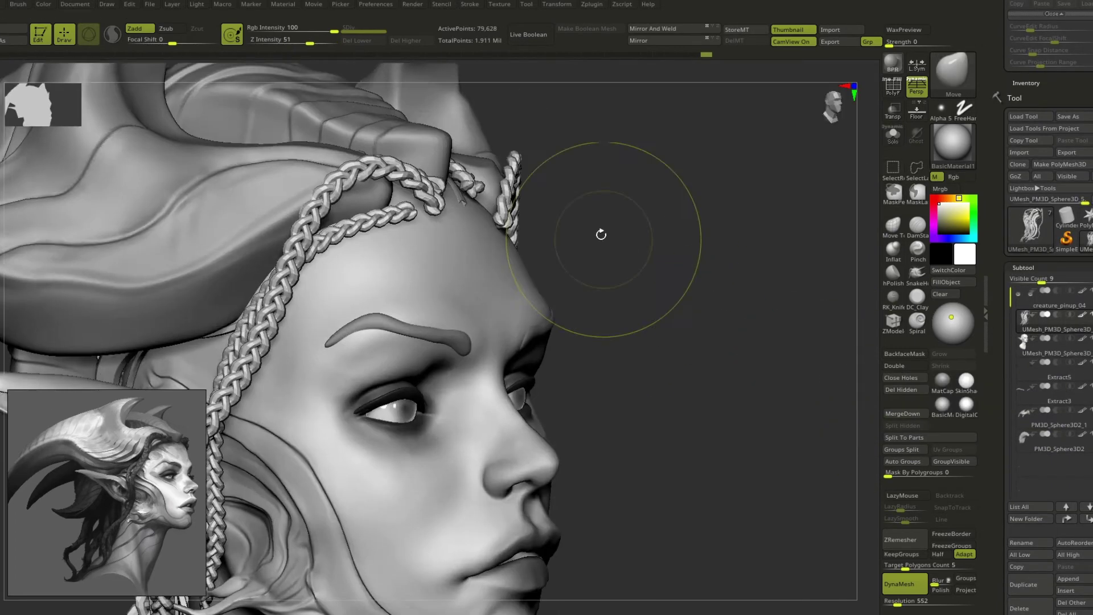
{"action": "left_click_drag", "start_coordinate": [601, 234], "coordinate": [883, 347]}
{"action": "mouse_move", "coordinate": [440, 308]}
{"action": "left_mouse_down"}
{"action": "mouse_move", "coordinate": [500, 285]}
{"action": "mouse_move", "coordinate": [671, 166]}
{"action": "mouse_move", "coordinate": [383, 254]}
{"action": "mouse_move", "coordinate": [761, 264]}
{"action": "mouse_move", "coordinate": [547, 270]}
{"action": "mouse_move", "coordinate": [401, 131]}
{"action": "mouse_move", "coordinate": [334, 413]}
{"action": "left_mouse_up"}
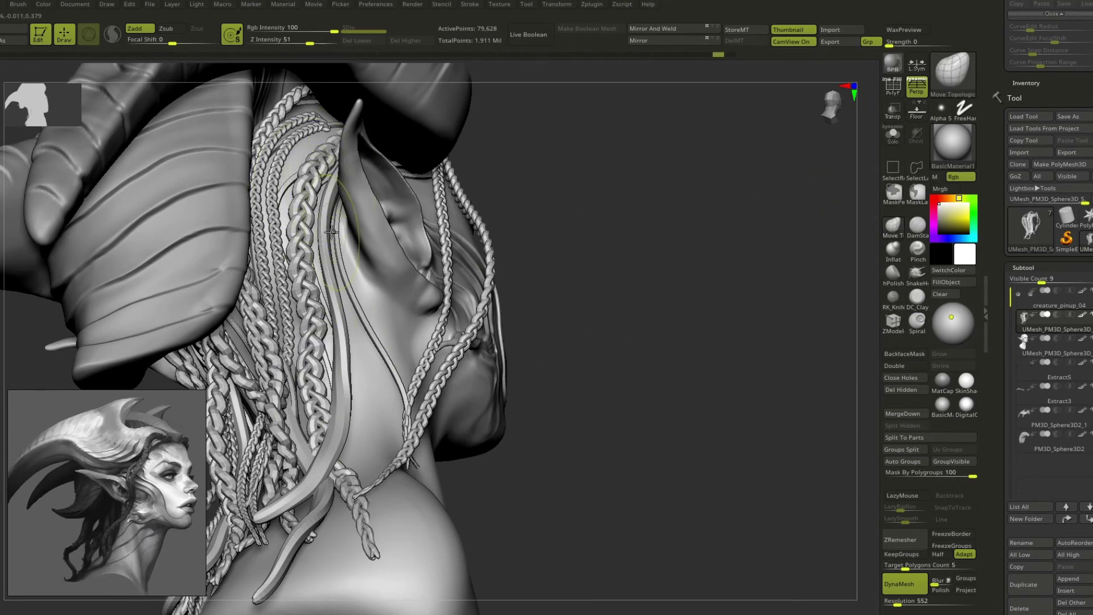
{"action": "mouse_move", "coordinate": [332, 232]}
{"action": "left_mouse_down"}
{"action": "mouse_move", "coordinate": [559, 171]}
{"action": "mouse_move", "coordinate": [744, 238]}
{"action": "left_mouse_up"}
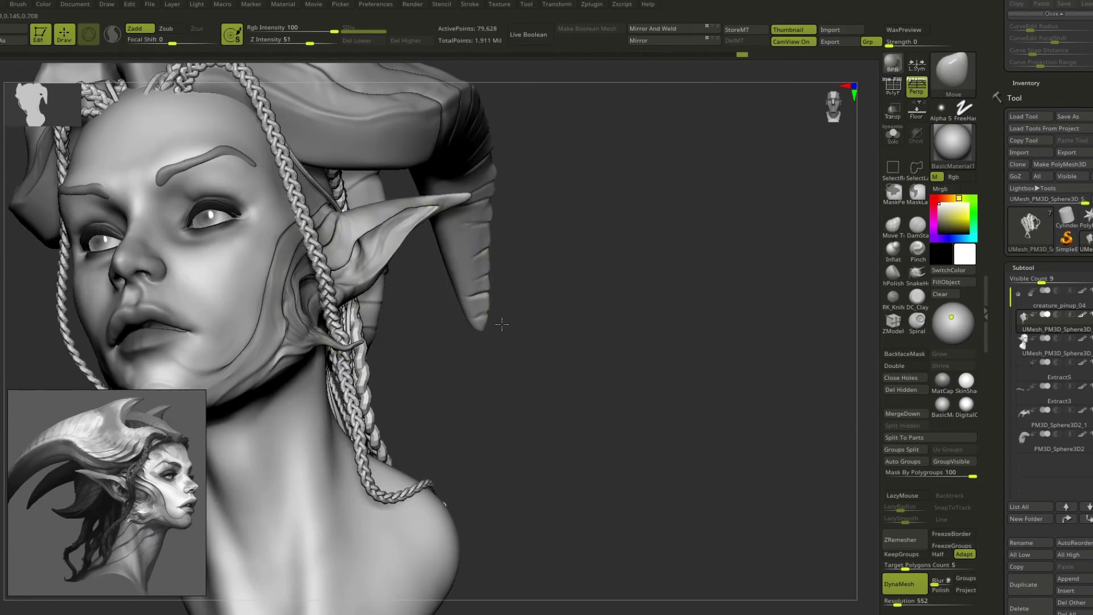
{"action": "left_click_drag", "start_coordinate": [502, 324], "coordinate": [587, 511]}
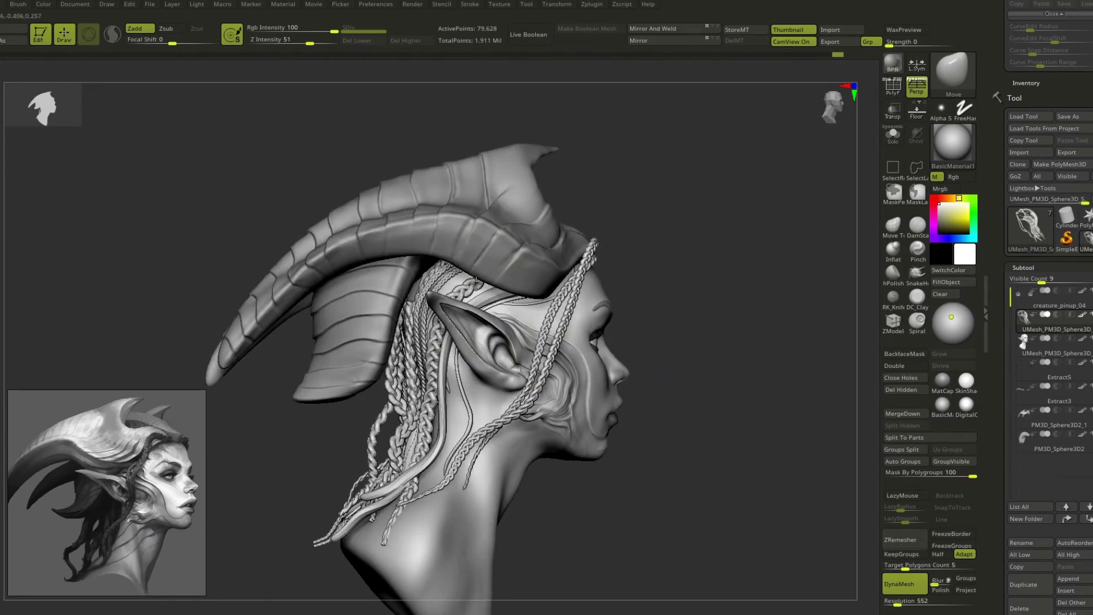
{"action": "left_click_drag", "start_coordinate": [498, 409], "coordinate": [609, 466]}
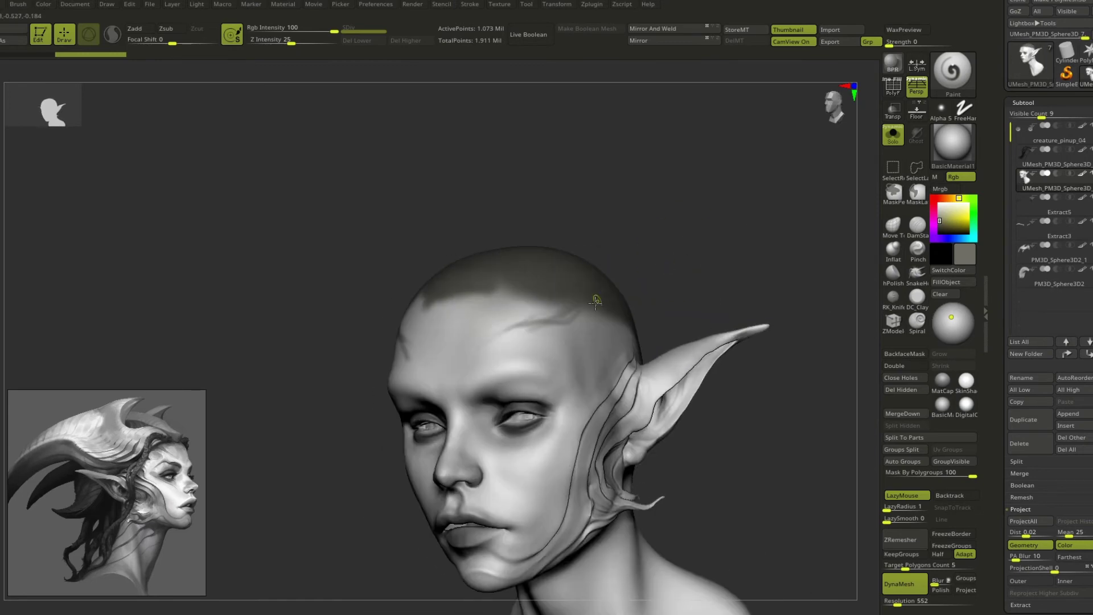
{"action": "mouse_move", "coordinate": [741, 265]}
{"action": "right_mouse_down"}
{"action": "mouse_move", "coordinate": [661, 385]}
{"action": "mouse_move", "coordinate": [438, 424]}
{"action": "right_mouse_up"}
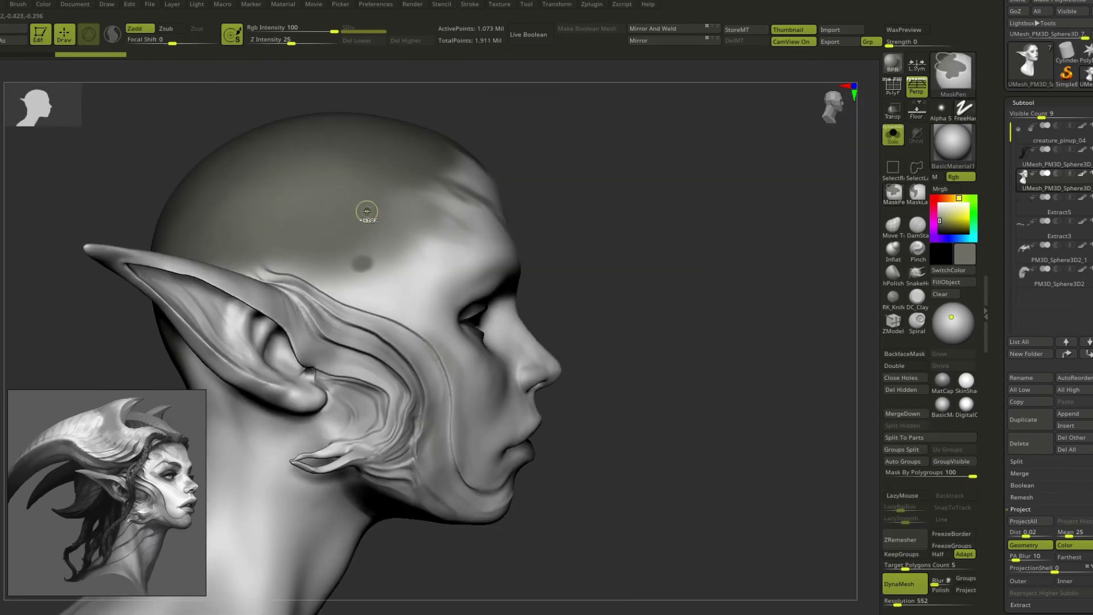
{"action": "right_click_drag", "start_coordinate": [366, 211], "coordinate": [655, 245]}
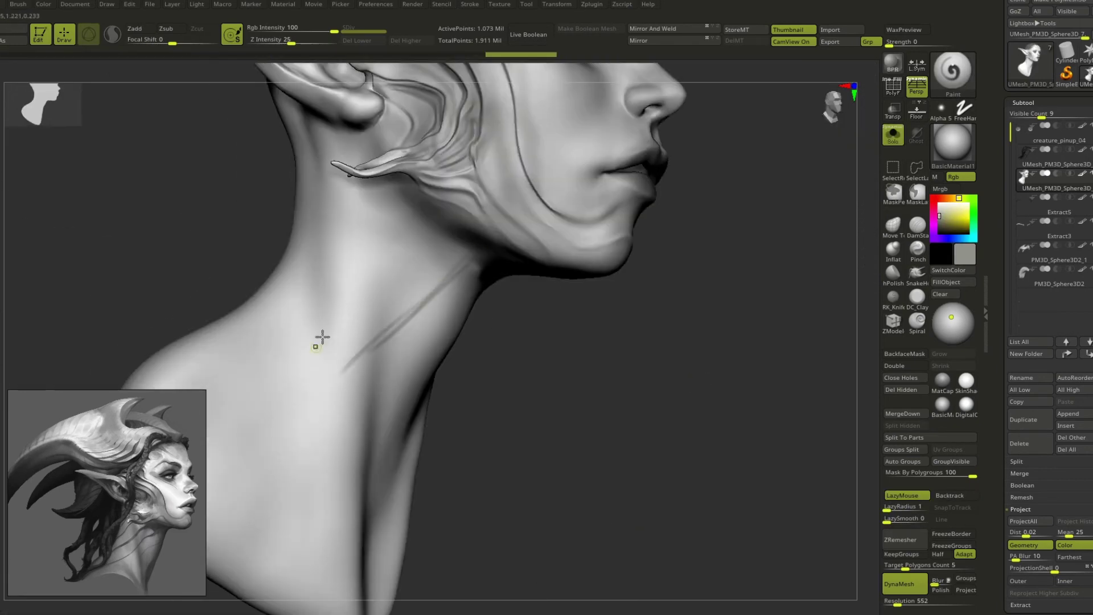
{"action": "mouse_move", "coordinate": [432, 202]}
{"action": "right_mouse_down"}
{"action": "mouse_move", "coordinate": [642, 320]}
{"action": "mouse_move", "coordinate": [481, 222]}
{"action": "mouse_move", "coordinate": [598, 320]}
{"action": "mouse_move", "coordinate": [541, 268]}
{"action": "mouse_move", "coordinate": [489, 319]}
{"action": "mouse_move", "coordinate": [671, 378]}
{"action": "mouse_move", "coordinate": [702, 377]}
{"action": "mouse_move", "coordinate": [673, 383]}
{"action": "mouse_move", "coordinate": [370, 310]}
{"action": "mouse_move", "coordinate": [459, 295]}
{"action": "mouse_move", "coordinate": [622, 416]}
{"action": "mouse_move", "coordinate": [678, 322]}
{"action": "right_mouse_up"}
{"action": "left_click", "coordinate": [479, 356], "text": "alt"}
{"action": "left_click", "coordinate": [458, 325], "text": "ctrl+shift"}
{"action": "left_click", "coordinate": [544, 245], "text": "alt"}
- Inspect the cavity mask on both horns from several three-quarter angles
{"action": "mouse_move", "coordinate": [615, 296]}
{"action": "right_mouse_down"}
{"action": "mouse_move", "coordinate": [644, 324]}
{"action": "mouse_move", "coordinate": [659, 254]}
{"action": "mouse_move", "coordinate": [714, 220]}
{"action": "right_mouse_up"}
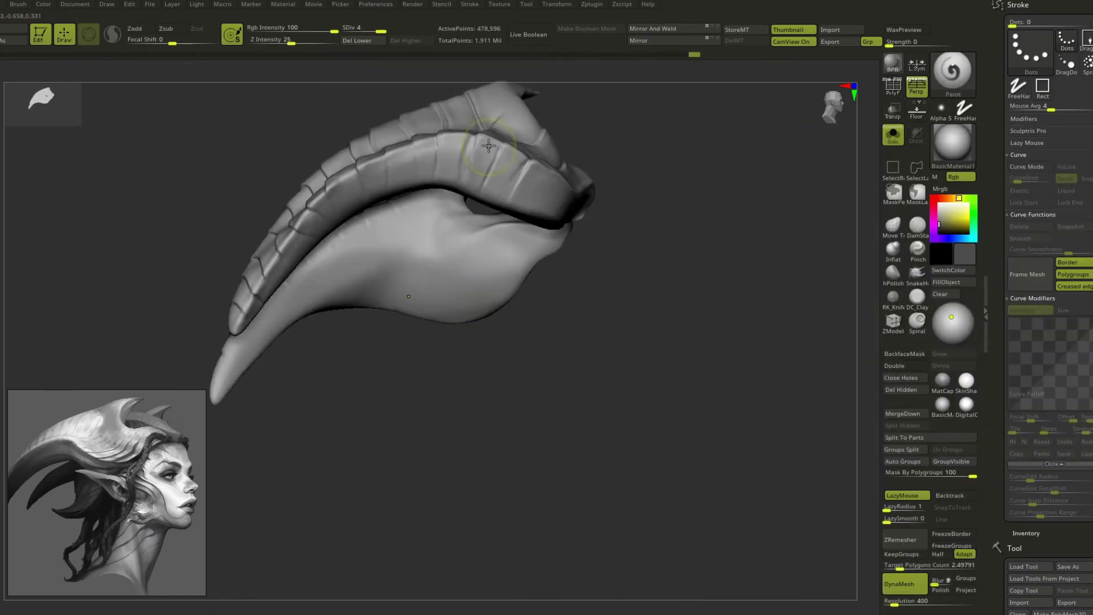
{"action": "mouse_move", "coordinate": [429, 164]}
{"action": "right_mouse_down"}
{"action": "mouse_move", "coordinate": [723, 425]}
{"action": "mouse_move", "coordinate": [625, 461]}
{"action": "mouse_move", "coordinate": [708, 434]}
{"action": "right_mouse_up"}
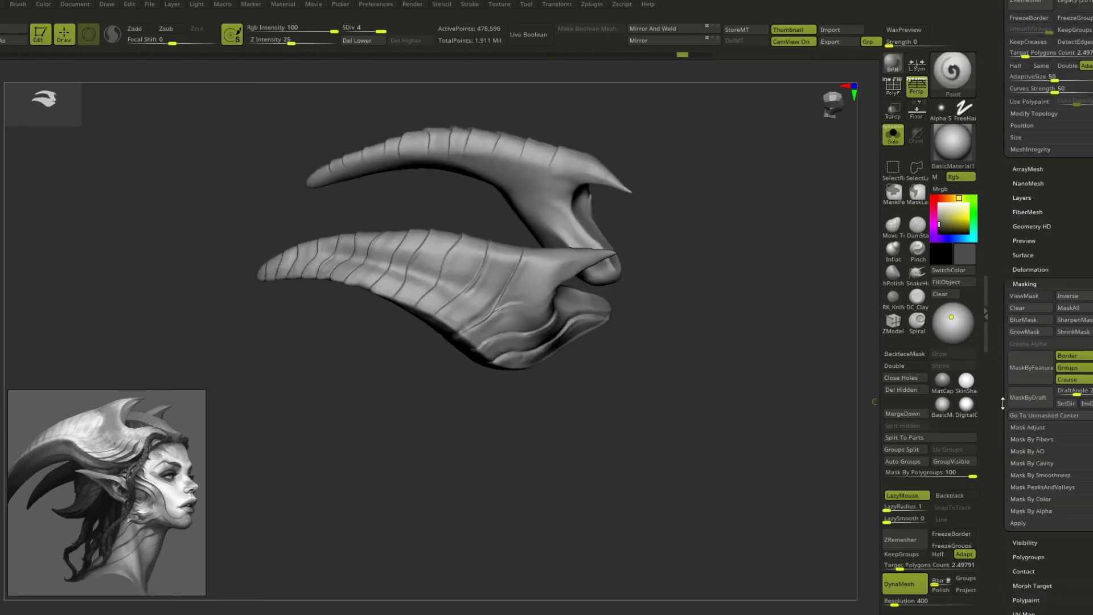
{"action": "mouse_move", "coordinate": [454, 270]}
{"action": "right_mouse_down"}
{"action": "mouse_move", "coordinate": [556, 252]}
{"action": "mouse_move", "coordinate": [618, 289]}
{"action": "right_mouse_up"}
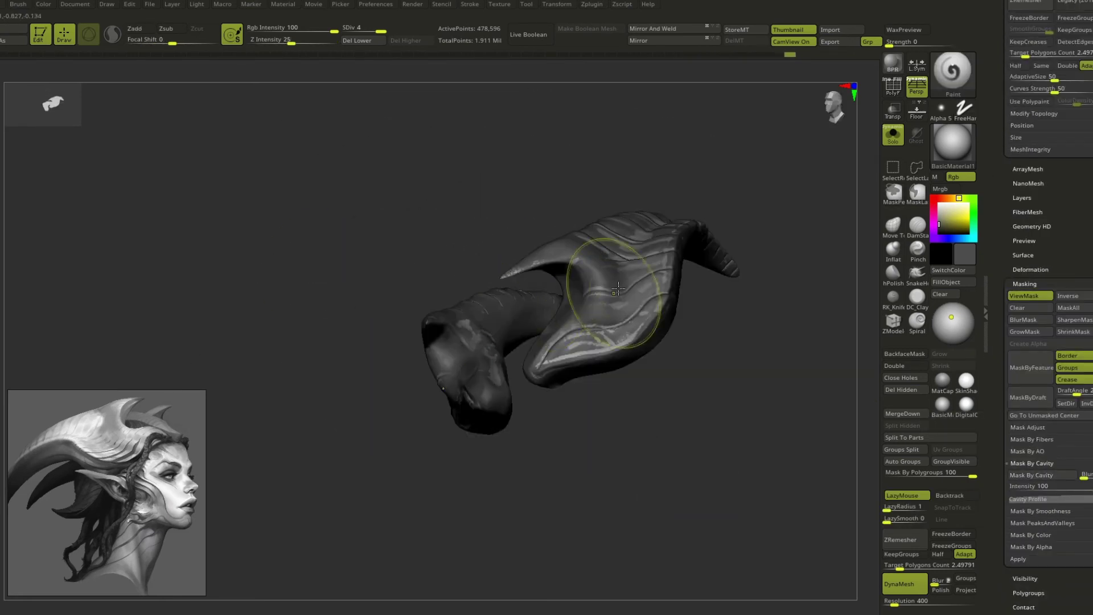
{"action": "mouse_move", "coordinate": [755, 258]}
{"action": "right_mouse_down"}
{"action": "mouse_move", "coordinate": [752, 432]}
{"action": "mouse_move", "coordinate": [561, 386]}
{"action": "mouse_move", "coordinate": [666, 314]}
{"action": "mouse_move", "coordinate": [744, 283]}
{"action": "mouse_move", "coordinate": [464, 325]}
{"action": "mouse_move", "coordinate": [642, 239]}
{"action": "mouse_move", "coordinate": [628, 251]}
{"action": "mouse_move", "coordinate": [648, 366]}
{"action": "mouse_move", "coordinate": [420, 313]}
{"action": "mouse_move", "coordinate": [472, 398]}
{"action": "right_mouse_up"}
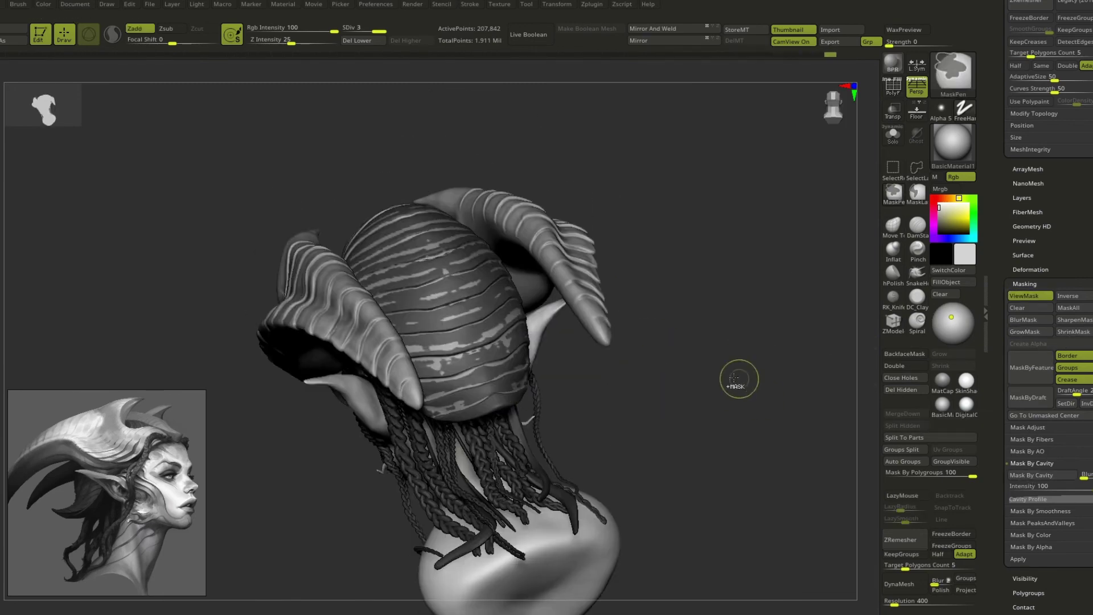
{"action": "right_click_drag", "start_coordinate": [757, 307], "coordinate": [712, 319]}
- Solo the hood piece and then the horn piece, returning to the whole head after each
{"action": "left_click", "coordinate": [893, 134]}
{"action": "right_click_drag", "start_coordinate": [589, 378], "coordinate": [516, 269]}
{"action": "right_click_drag", "start_coordinate": [383, 327], "coordinate": [232, 152]}
{"action": "left_click", "coordinate": [893, 135]}
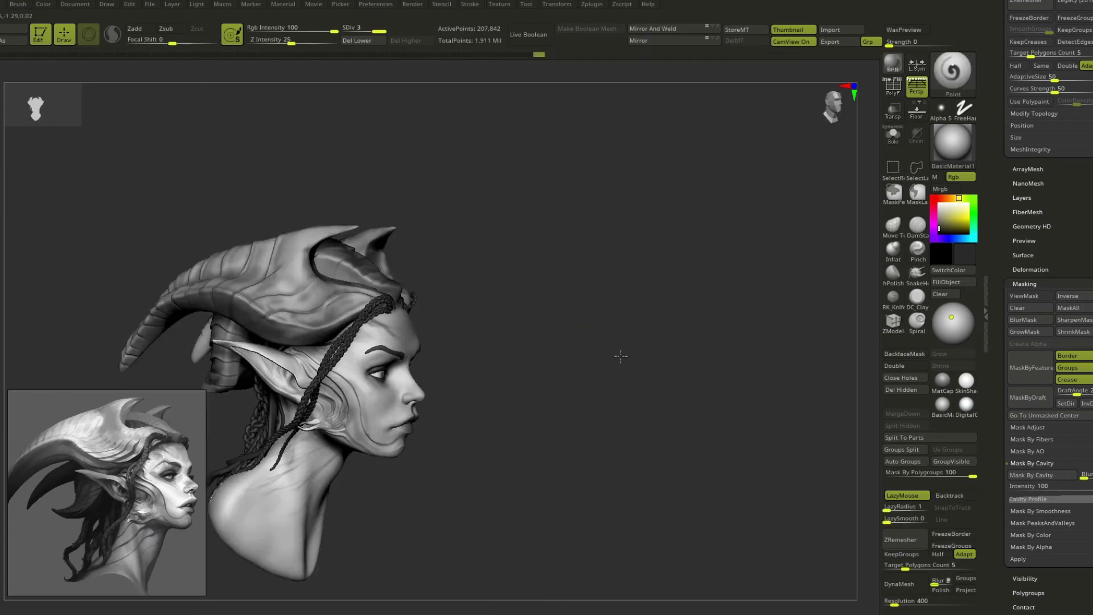
{"action": "mouse_move", "coordinate": [620, 357]}
{"action": "right_mouse_down"}
{"action": "mouse_move", "coordinate": [417, 309]}
{"action": "mouse_move", "coordinate": [392, 326]}
{"action": "mouse_move", "coordinate": [569, 349]}
{"action": "mouse_move", "coordinate": [399, 342]}
{"action": "mouse_move", "coordinate": [363, 354]}
{"action": "mouse_move", "coordinate": [664, 271]}
{"action": "mouse_move", "coordinate": [636, 258]}
{"action": "right_mouse_up"}
{"action": "left_click", "coordinate": [664, 271], "text": "alt"}
{"action": "left_click", "coordinate": [893, 135]}
- Combine all parts into one posable mesh via the Transpose Master plugin
{"action": "mouse_move", "coordinate": [737, 341]}
{"action": "right_mouse_down"}
{"action": "mouse_move", "coordinate": [732, 317]}
{"action": "mouse_move", "coordinate": [696, 301]}
{"action": "mouse_move", "coordinate": [537, 105]}
{"action": "right_mouse_up"}
{"action": "left_click", "coordinate": [592, 4]}
{"action": "left_click", "coordinate": [624, 254]}
- Orbit the combined mesh, hiding and restoring the horns and hair and isolating the braids
{"action": "right_click_drag", "start_coordinate": [664, 232], "coordinate": [647, 231]}
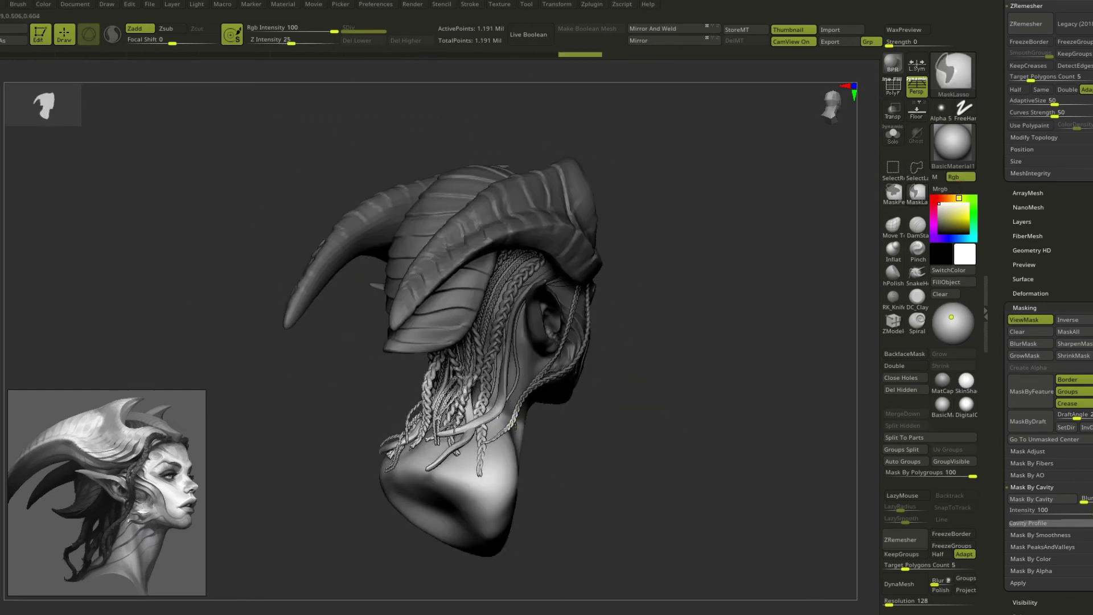
{"action": "right_click_drag", "start_coordinate": [529, 394], "coordinate": [655, 410]}
{"action": "left_click", "coordinate": [570, 427], "text": "ctrl+shift"}
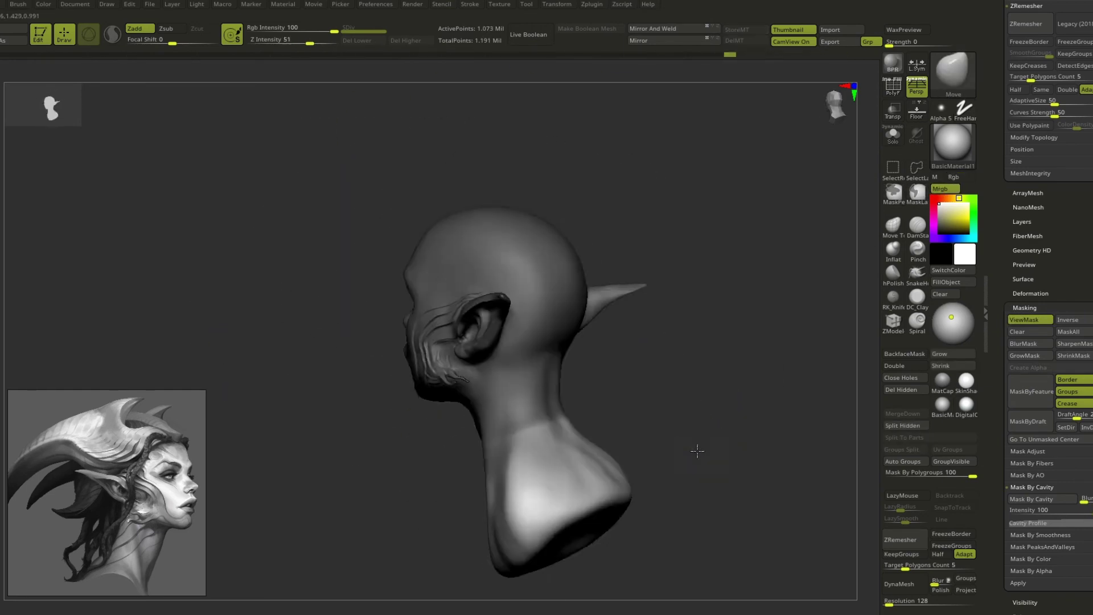
{"action": "mouse_move", "coordinate": [696, 447]}
{"action": "right_mouse_down"}
{"action": "mouse_move", "coordinate": [646, 422]}
{"action": "mouse_move", "coordinate": [655, 415]}
{"action": "mouse_move", "coordinate": [639, 427]}
{"action": "right_mouse_up"}
{"action": "left_click", "coordinate": [806, 391], "text": "ctrl+shift"}
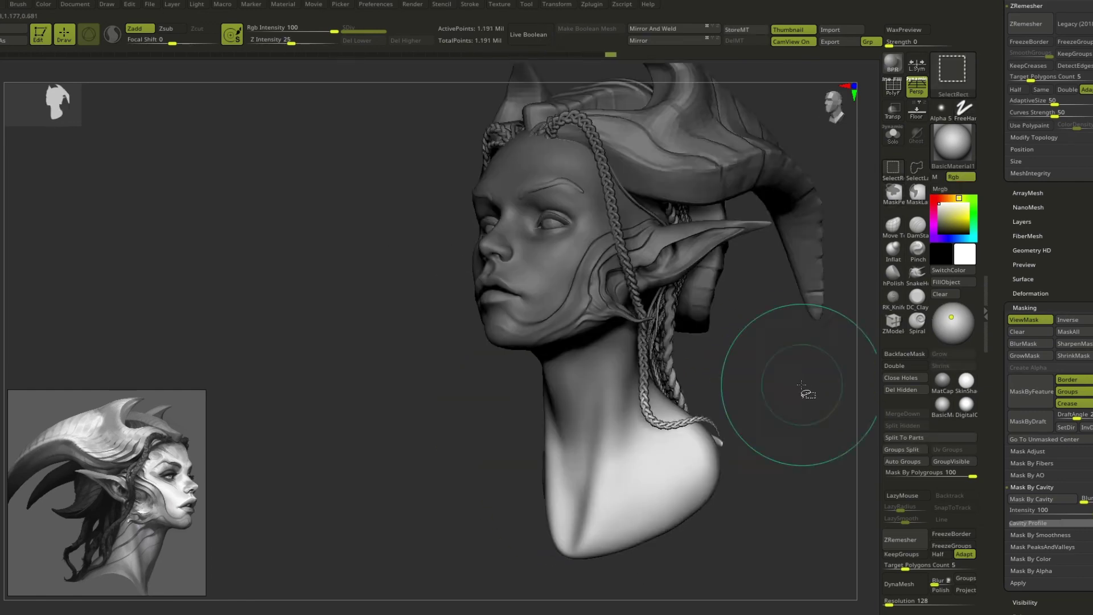
{"action": "key", "text": "w"}
{"action": "mouse_move", "coordinate": [806, 391]}
{"action": "right_mouse_down"}
{"action": "mouse_move", "coordinate": [684, 515]}
{"action": "mouse_move", "coordinate": [633, 366]}
{"action": "right_mouse_up"}
{"action": "mouse_move", "coordinate": [739, 432]}
{"action": "right_mouse_down"}
{"action": "mouse_move", "coordinate": [664, 471]}
{"action": "mouse_move", "coordinate": [733, 500]}
{"action": "right_mouse_up"}
{"action": "left_click", "coordinate": [594, 418], "text": "alt"}
{"action": "key", "text": "q"}
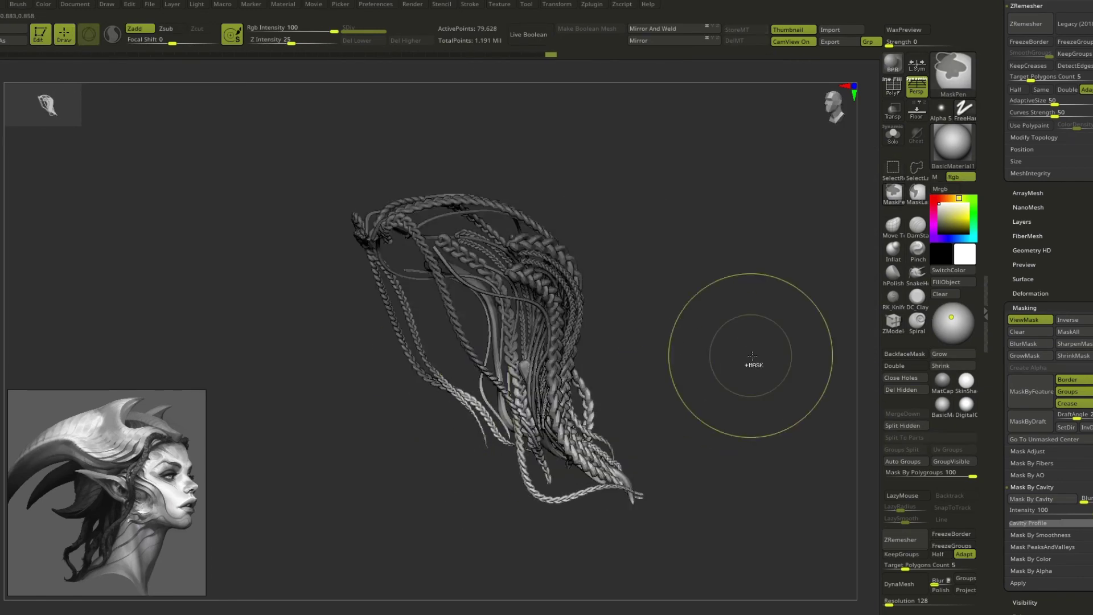
{"action": "right_click_drag", "start_coordinate": [752, 356], "coordinate": [568, 464]}
- Rectangle-mask the top of the skull, restore all parts, and position the bust with the move gizmo
{"action": "key", "text": "q"}
{"action": "left_click_drag", "start_coordinate": [707, 139], "coordinate": [375, 308], "text": "ctrl"}
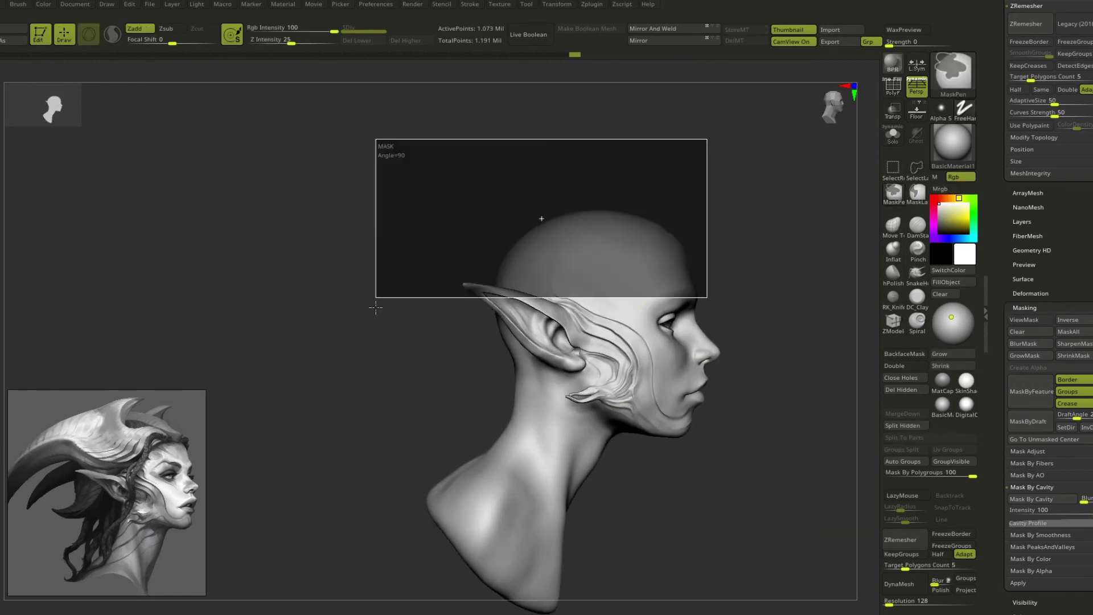
{"action": "left_click", "coordinate": [769, 268], "text": "ctrl+shift"}
{"action": "left_click", "coordinate": [647, 244], "text": "ctrl+shift"}
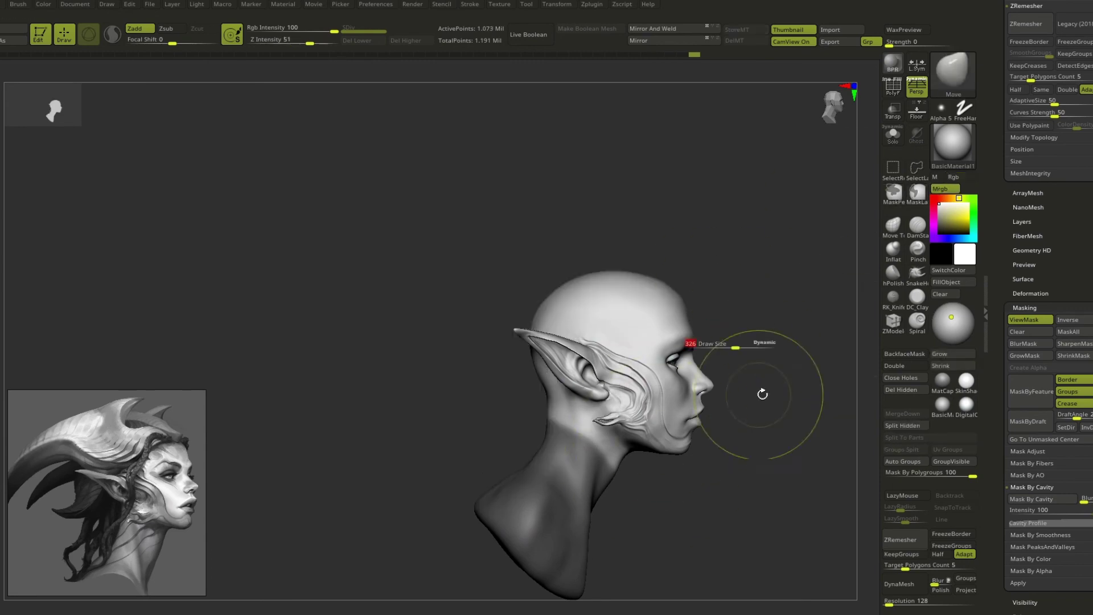
{"action": "mouse_move", "coordinate": [623, 489]}
{"action": "right_mouse_down"}
{"action": "mouse_move", "coordinate": [781, 500]}
{"action": "mouse_move", "coordinate": [664, 556]}
{"action": "right_mouse_up"}
{"action": "left_click", "coordinate": [751, 420], "text": "ctrl+shift"}
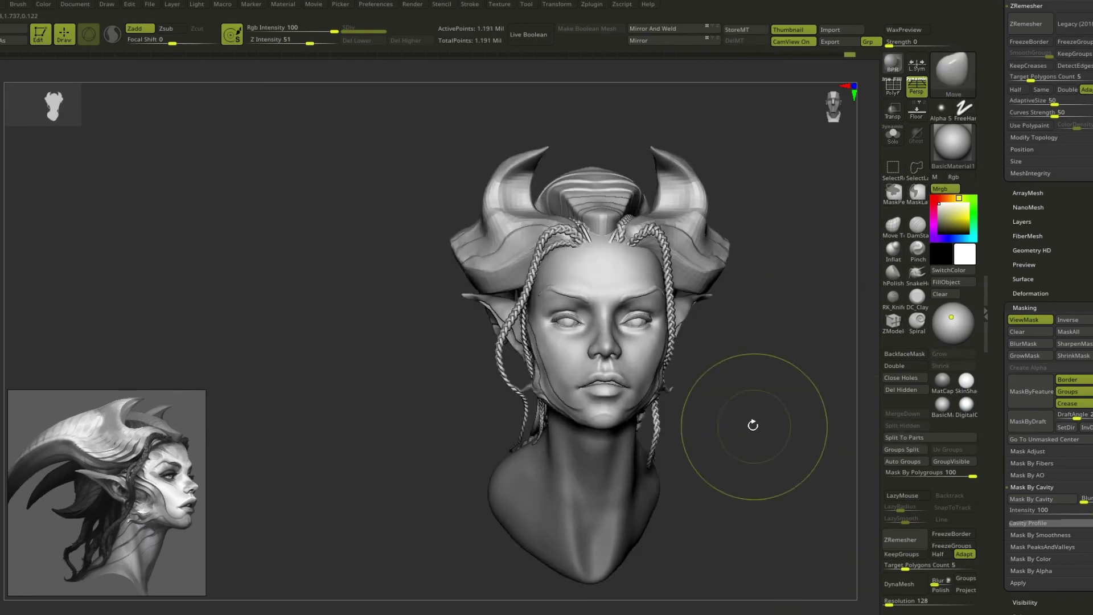
{"action": "key", "text": "w"}
{"action": "mouse_move", "coordinate": [752, 419]}
{"action": "right_mouse_down"}
{"action": "mouse_move", "coordinate": [683, 397]}
{"action": "mouse_move", "coordinate": [638, 433]}
{"action": "mouse_move", "coordinate": [717, 449]}
{"action": "mouse_move", "coordinate": [700, 469]}
{"action": "right_mouse_up"}
{"action": "key", "text": "q"}
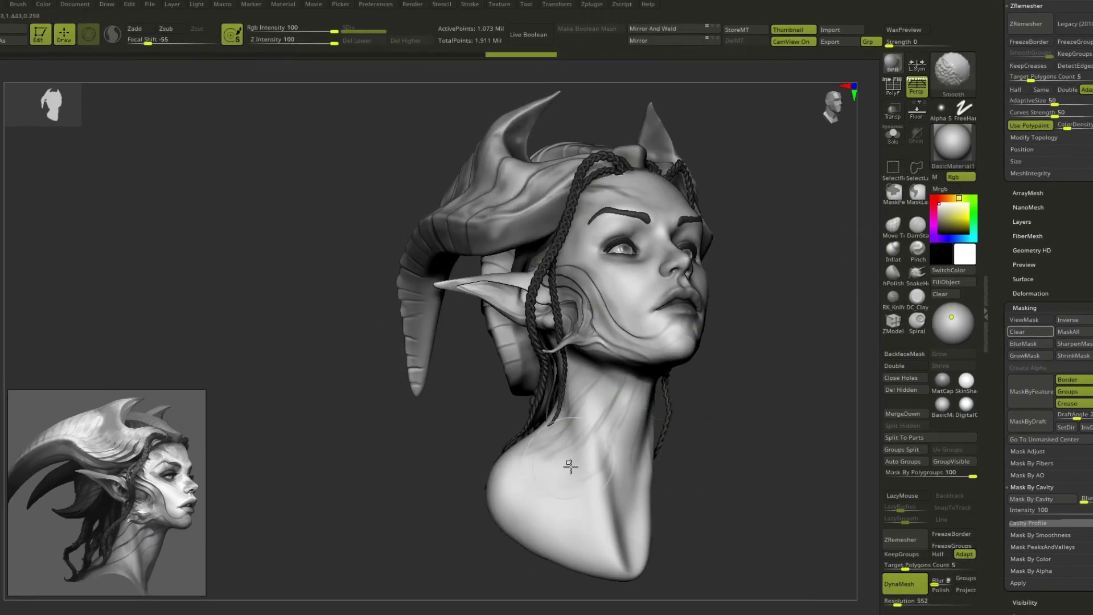
{"action": "mouse_move", "coordinate": [678, 430]}
{"action": "left_mouse_down"}
{"action": "mouse_move", "coordinate": [664, 459]}
{"action": "mouse_move", "coordinate": [516, 359]}
{"action": "left_mouse_up"}
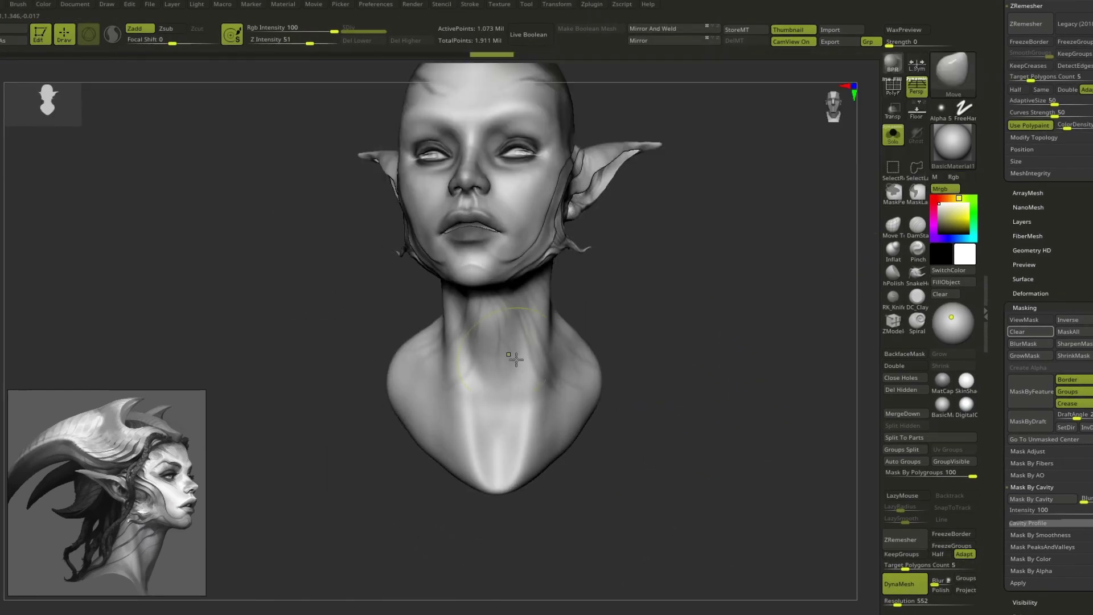